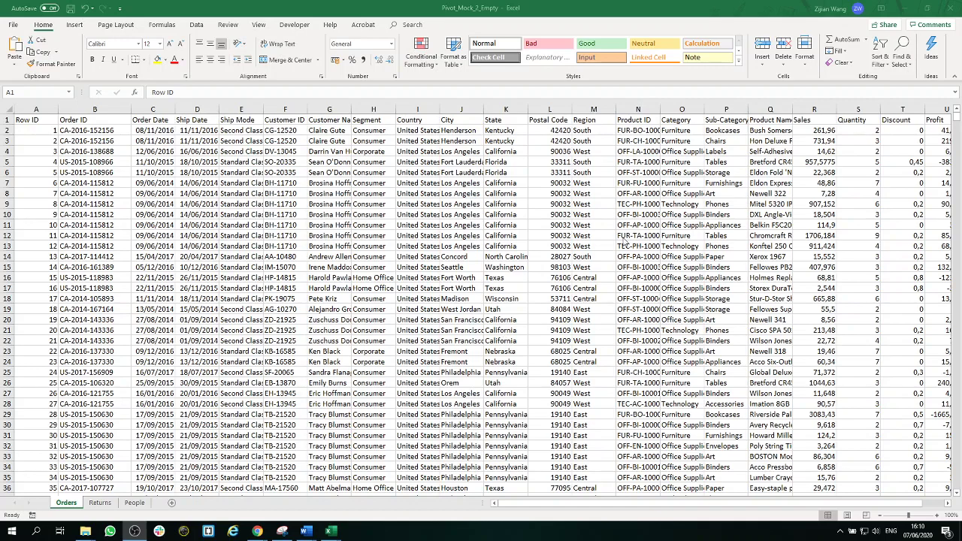
Look through the Orders data from its header row to the last record in row 9995 and return to A1.
scroll(734, 248, down, 2)
scroll(734, 248, down, 12)
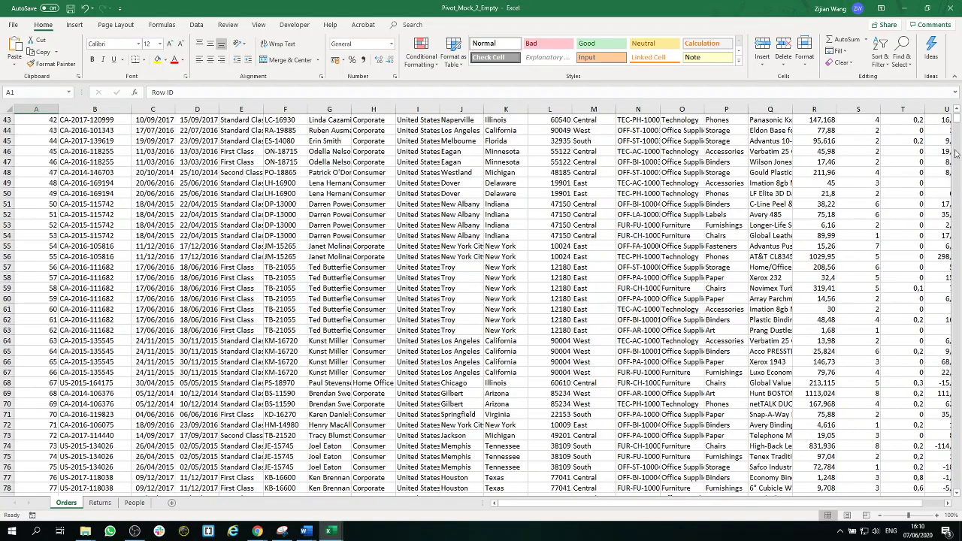
drag(957, 121, 957, 490)
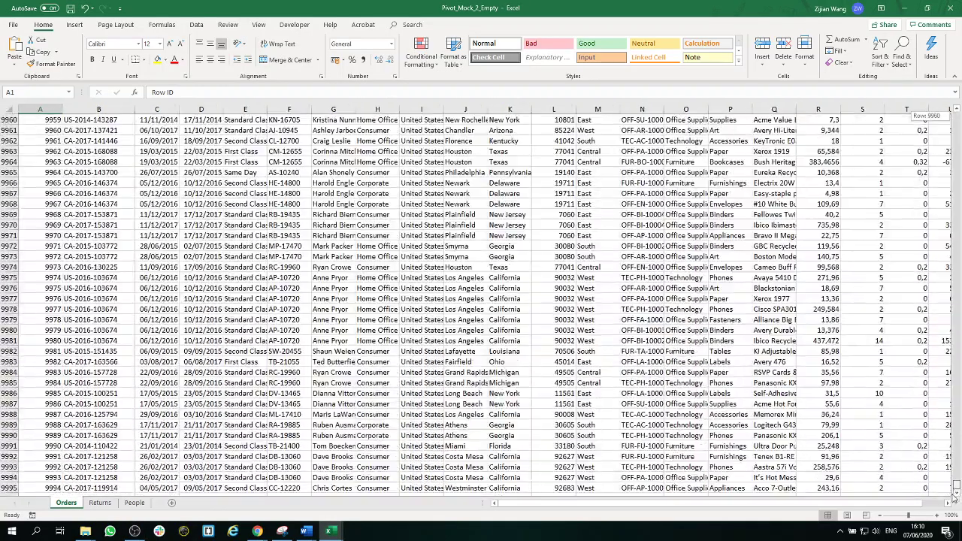
click(9, 488)
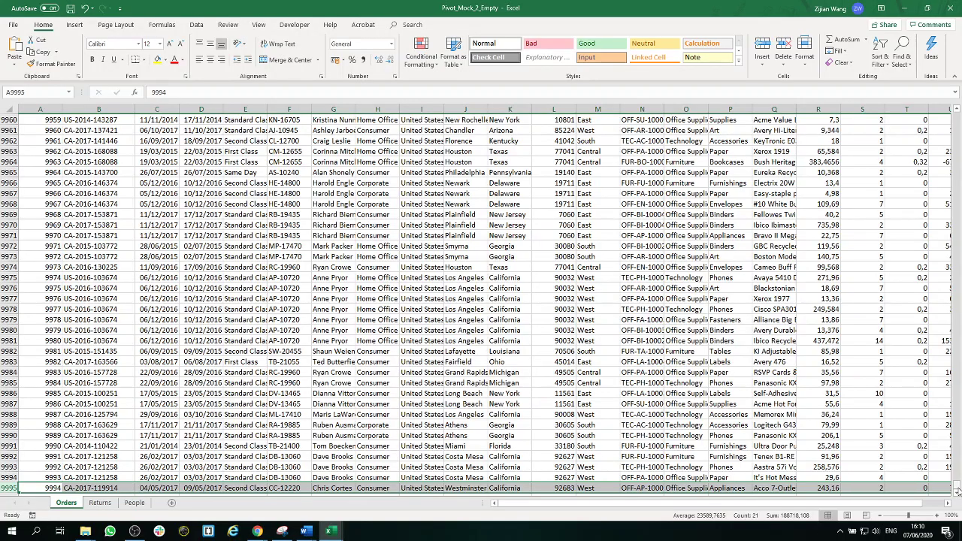
drag(957, 489, 957, 111)
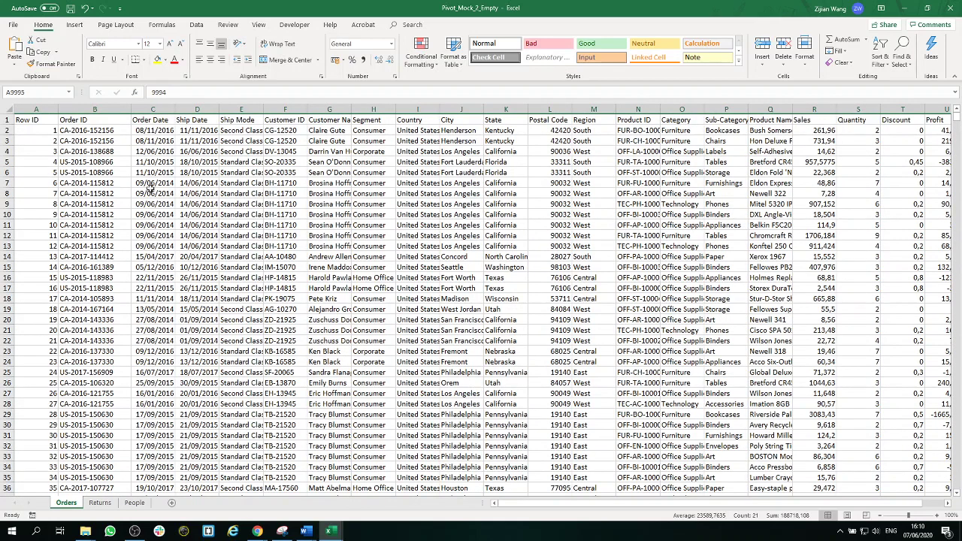
click(33, 123)
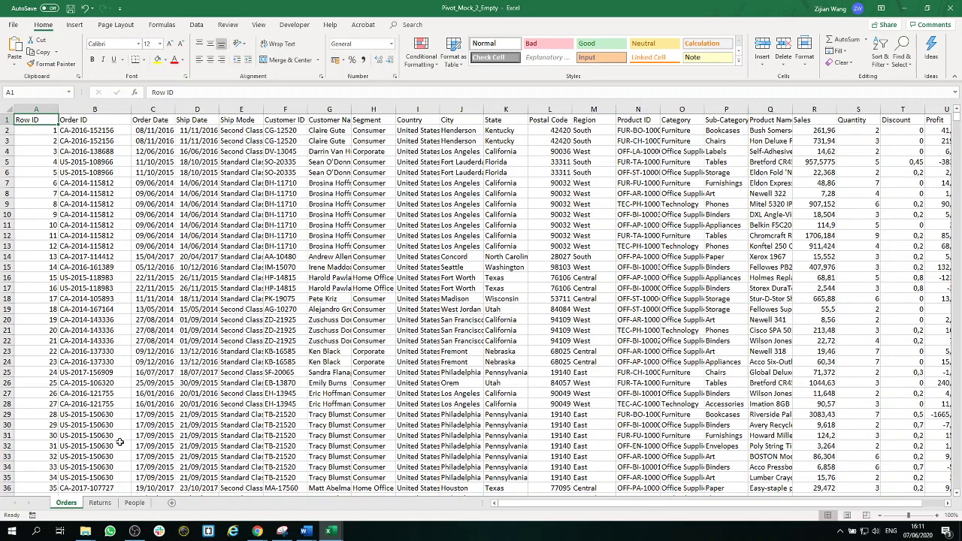
Examine the list of returned order IDs on the Returns sheet.
click(99, 503)
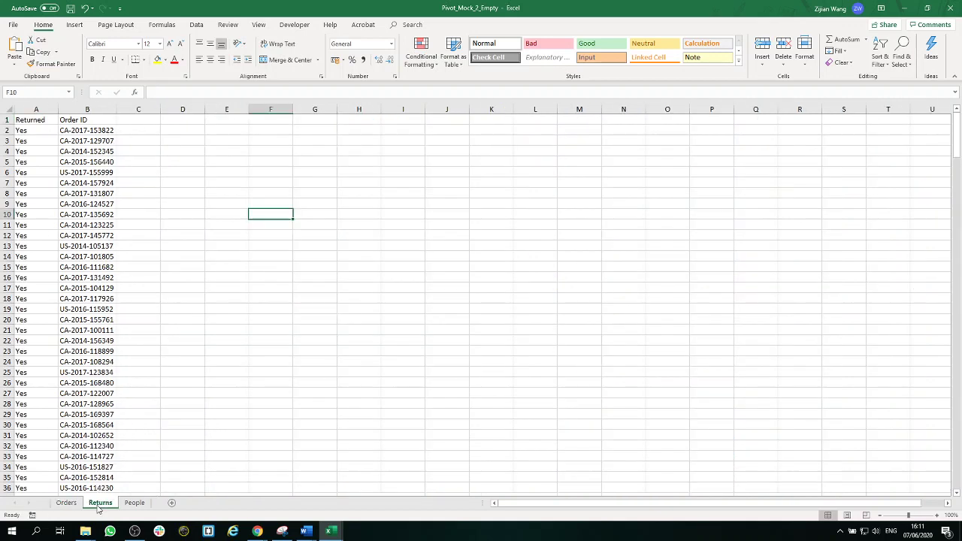
scroll(151, 432, down, 20)
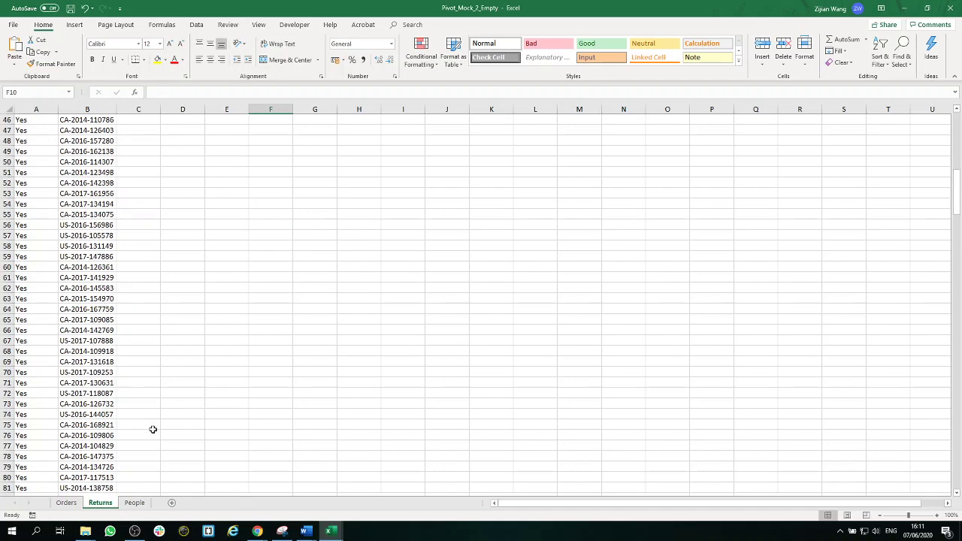
scroll(151, 435, down, 20)
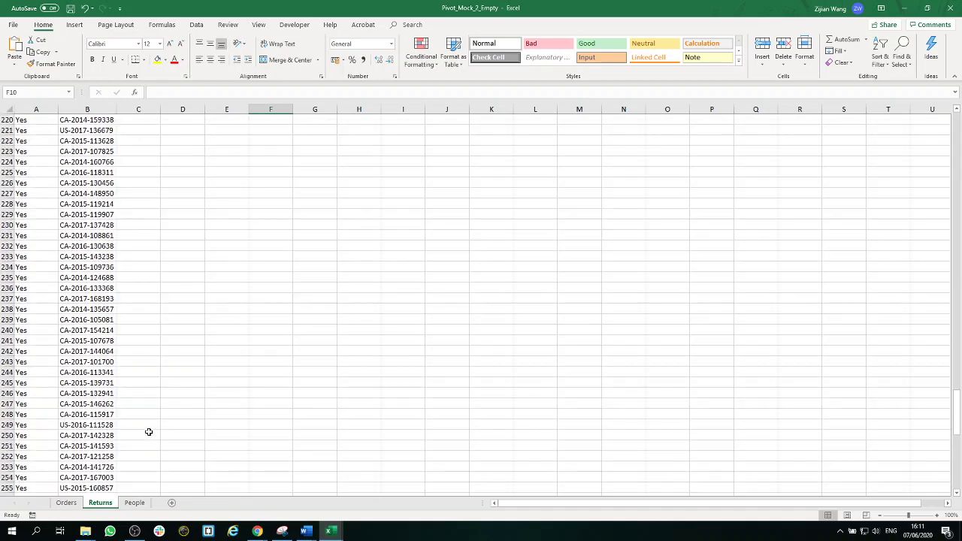
scroll(147, 438, up, 20)
scroll(147, 442, up, 20)
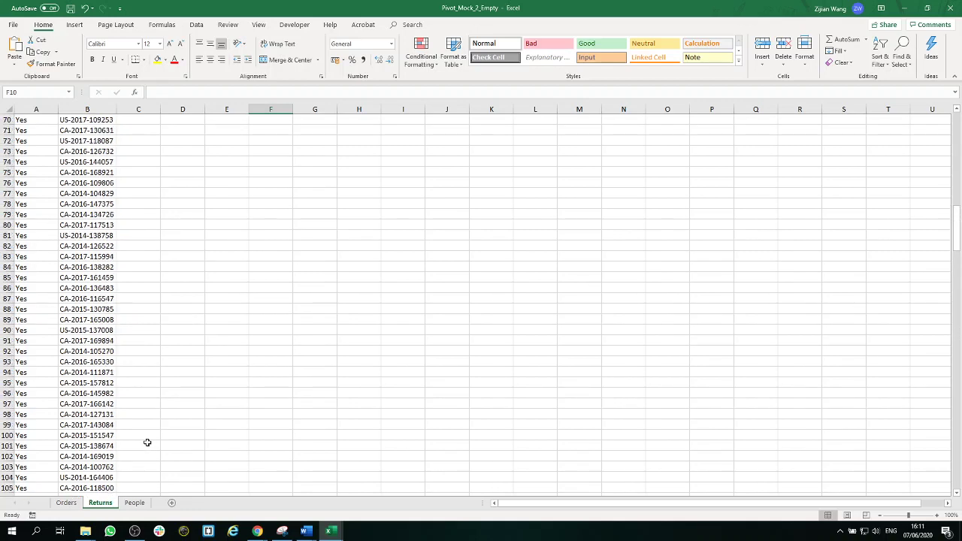
Review the table of persons and their regions on the People sheet.
click(143, 505)
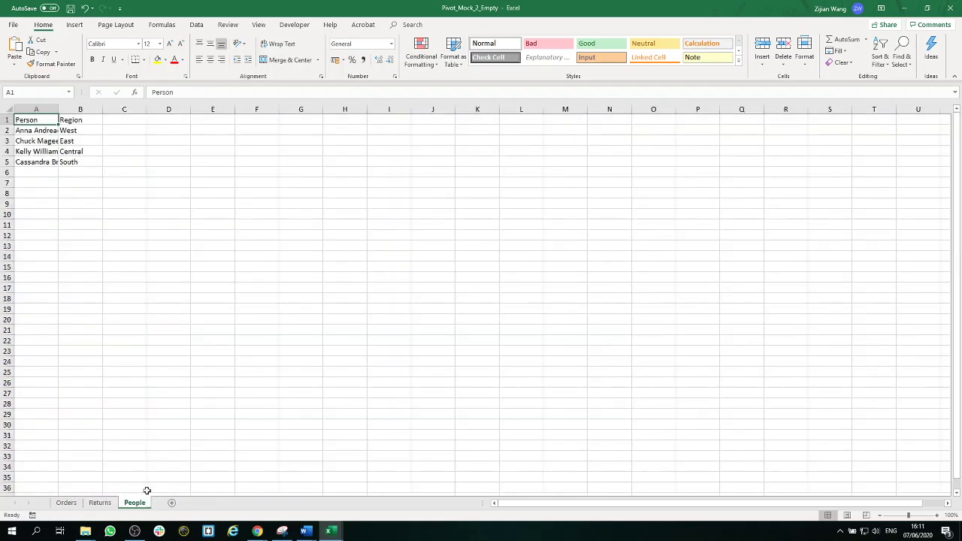
drag(76, 164, 17, 122)
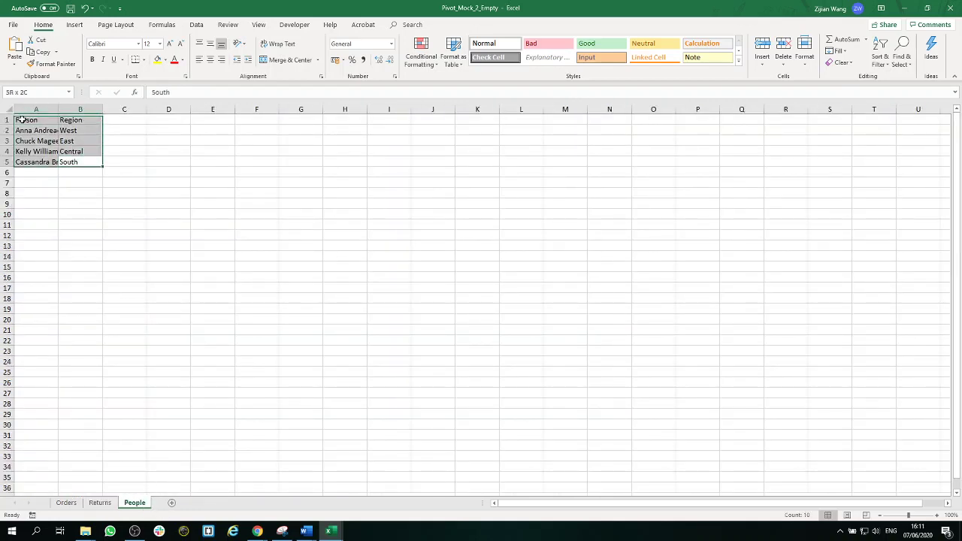
click(175, 203)
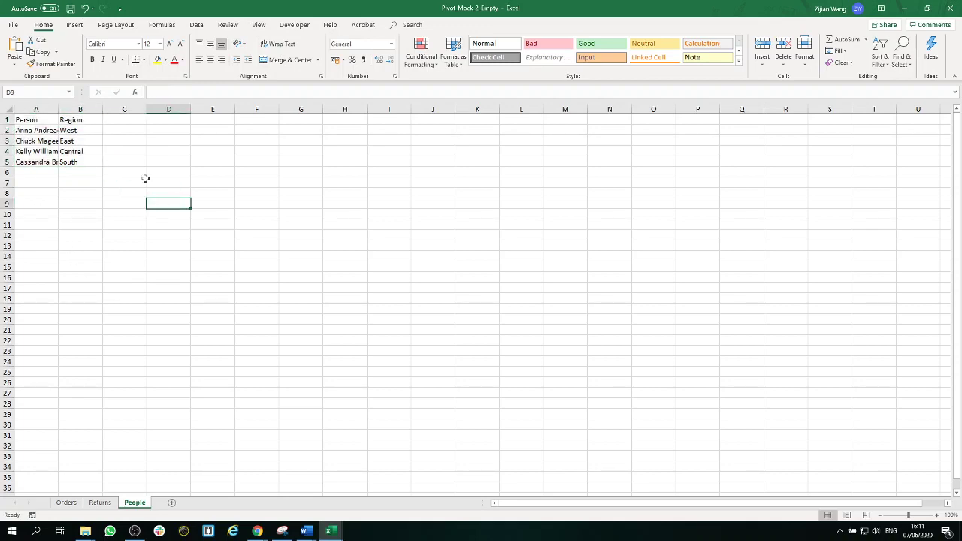
Create a PivotTable on a new worksheet from the Orders data range $A$1:$U$9995.
click(66, 503)
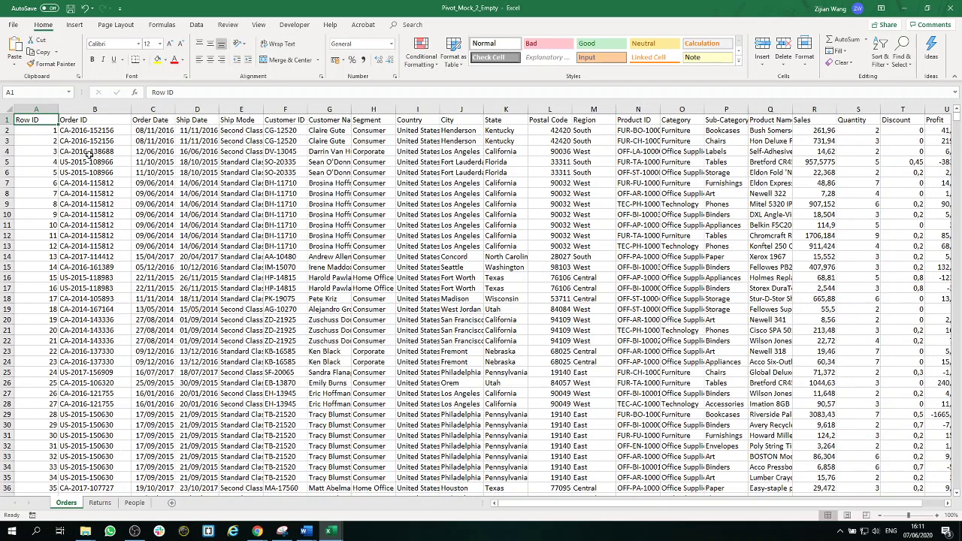
click(74, 25)
click(21, 49)
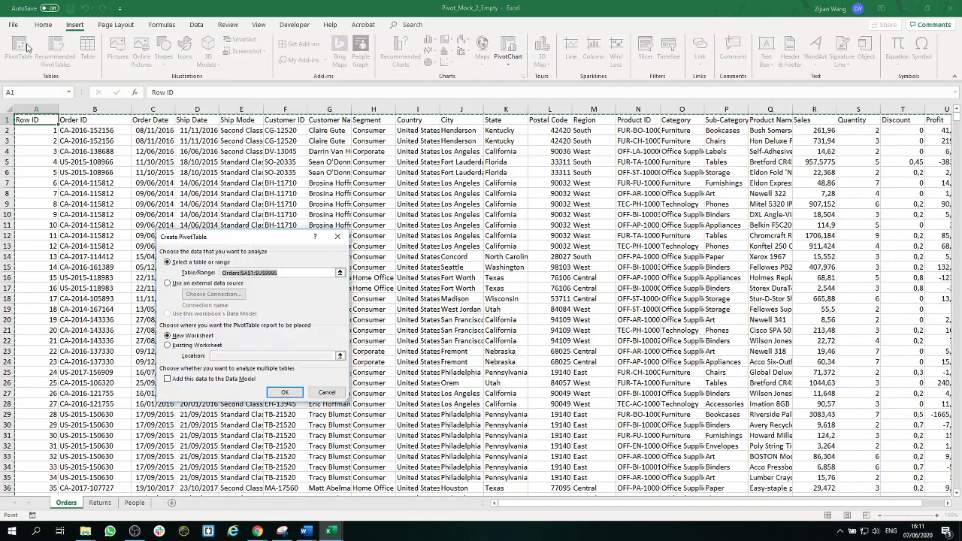
click(281, 274)
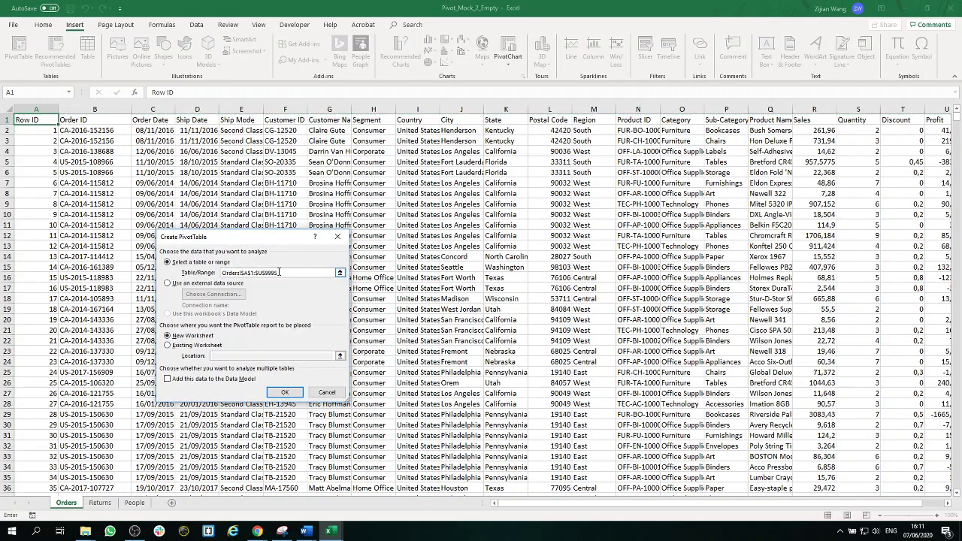
drag(279, 272, 267, 272)
click(284, 394)
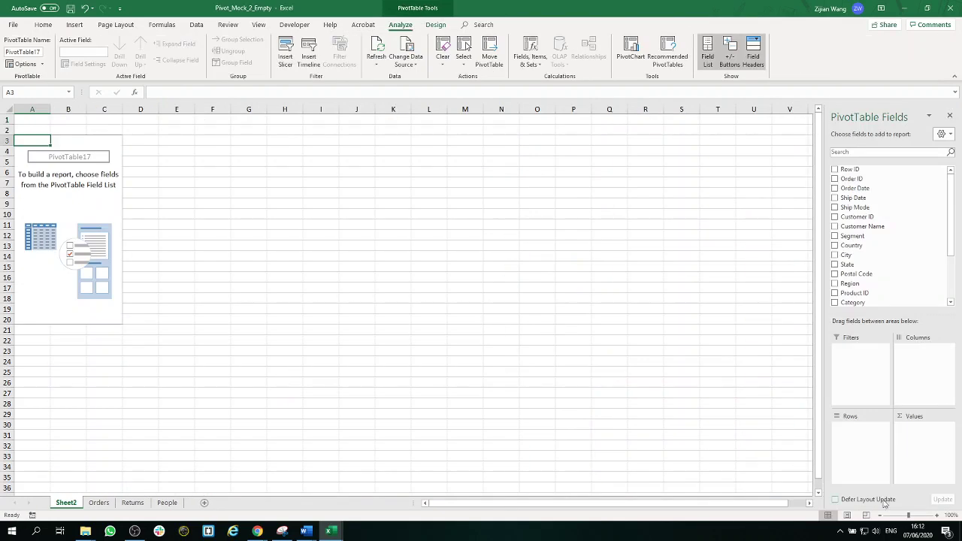
Add the Profit field to the PivotTable's values as a sum.
drag(908, 515, 914, 515)
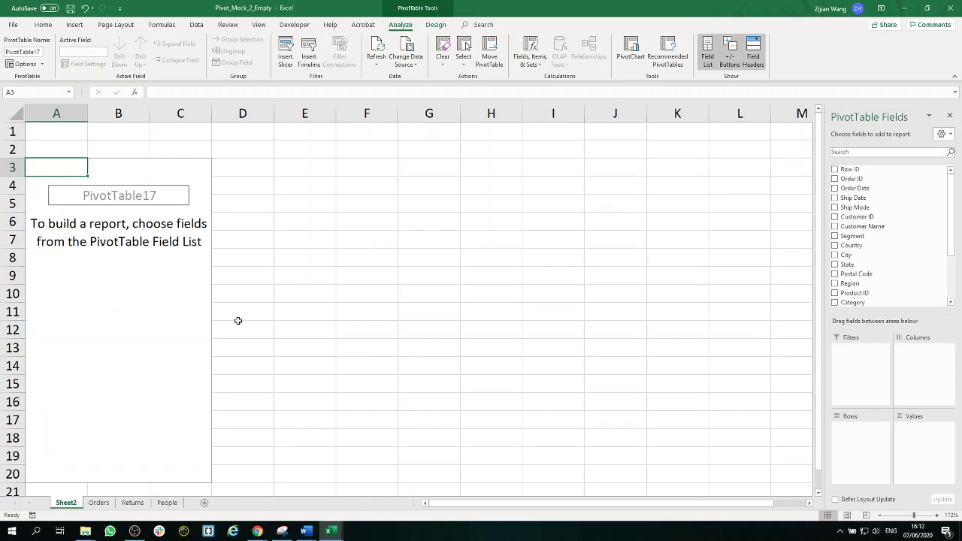
scroll(898, 255, down, 2)
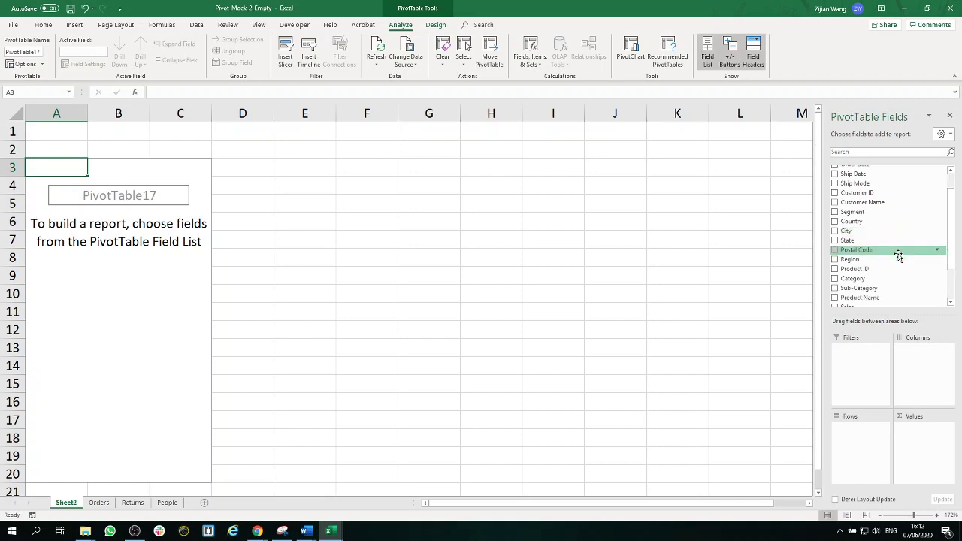
scroll(898, 256, down, 3)
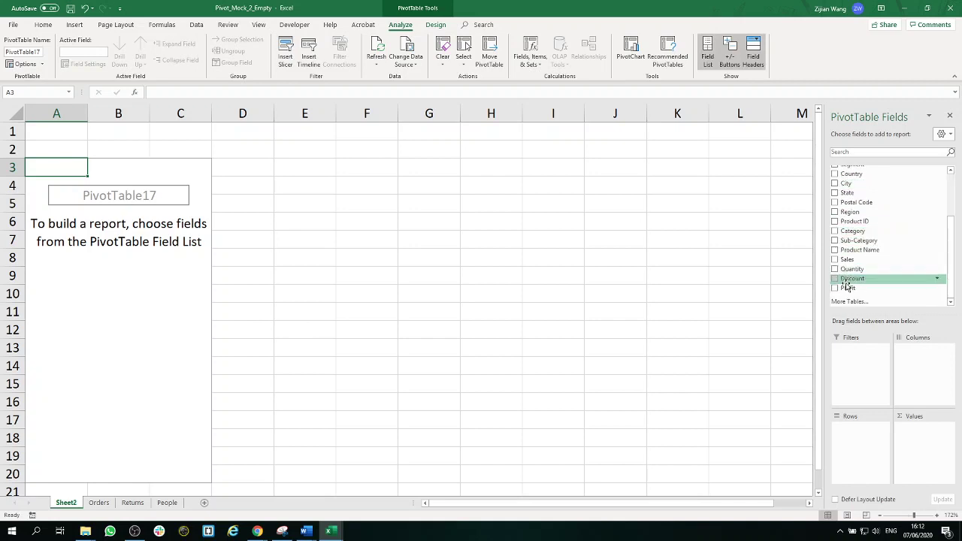
drag(844, 289, 921, 451)
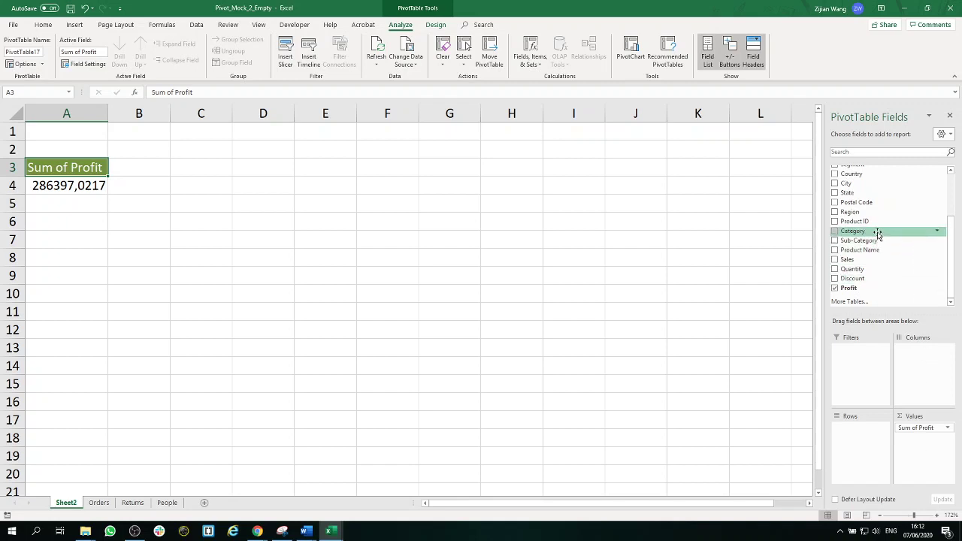
Break the profit down by Category, trying the field as columns before moving it to the rows.
drag(877, 234, 933, 357)
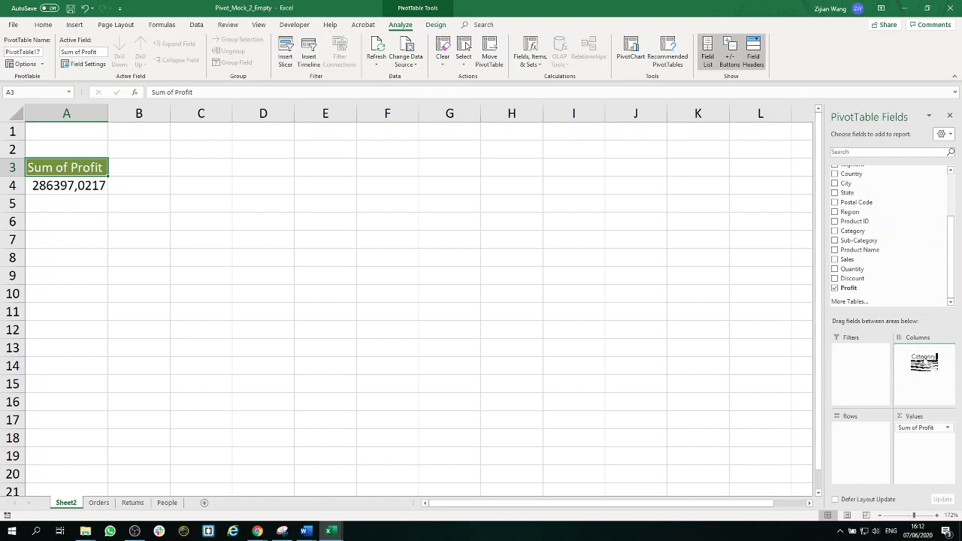
drag(924, 361, 925, 360)
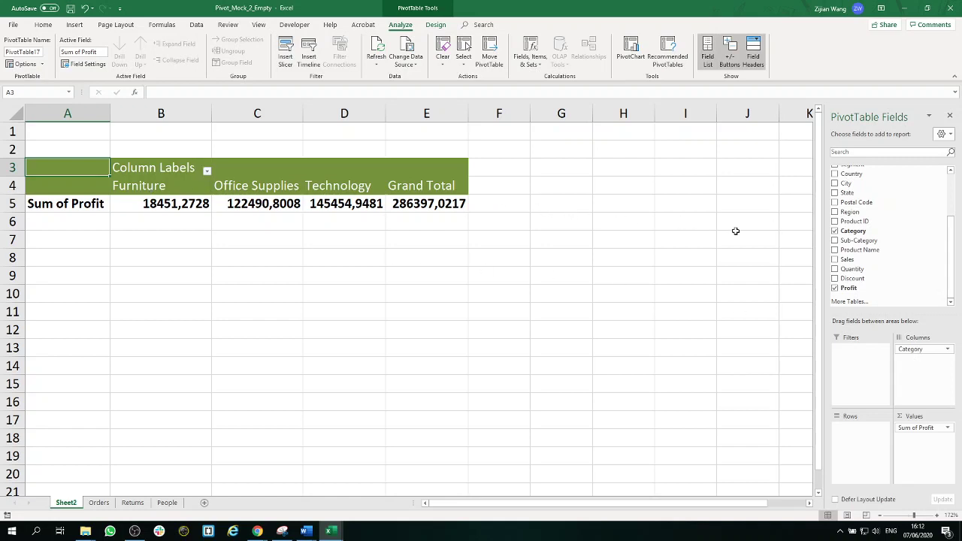
drag(908, 350, 852, 440)
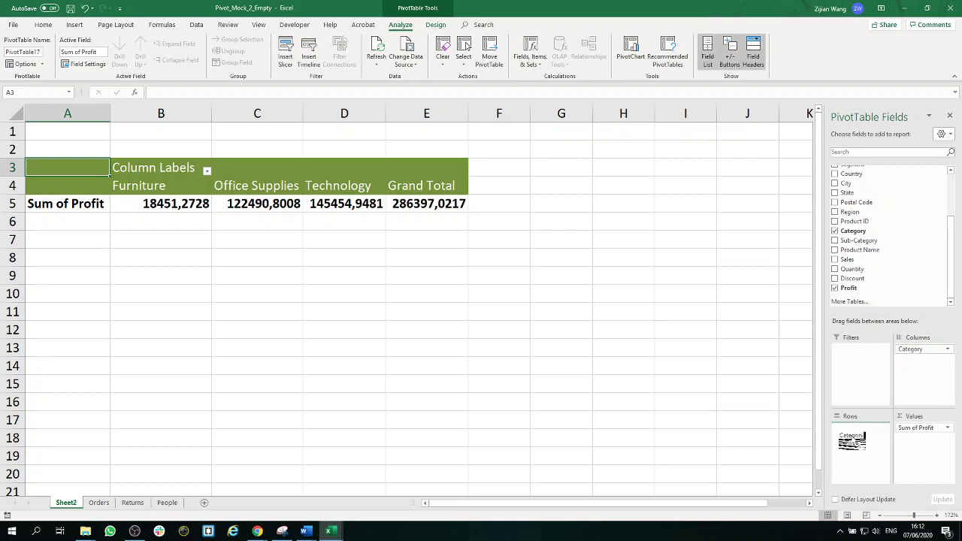
drag(852, 441, 855, 442)
drag(856, 441, 851, 439)
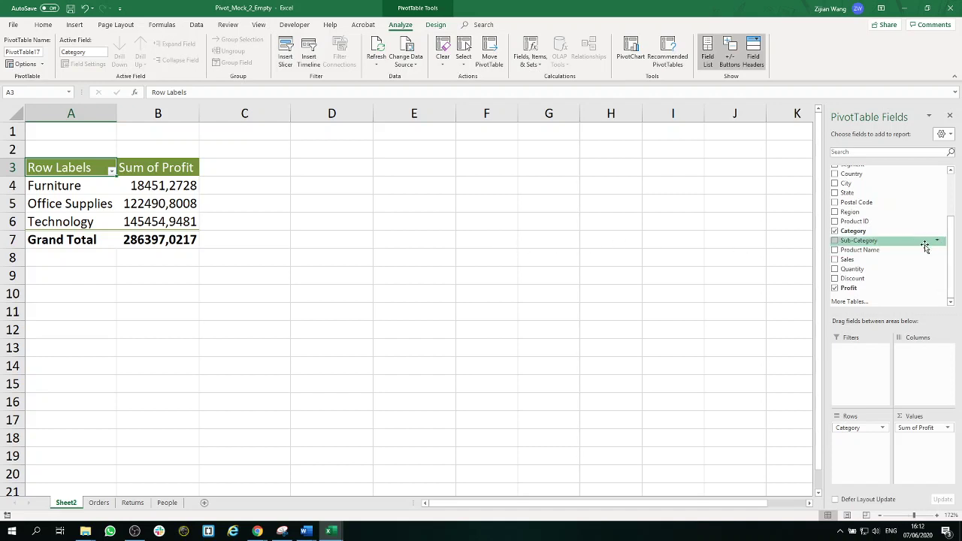
Add Sub-Category to the rows beneath Category, trying the reversed nesting order and restoring Category as the outer field.
drag(908, 243, 860, 450)
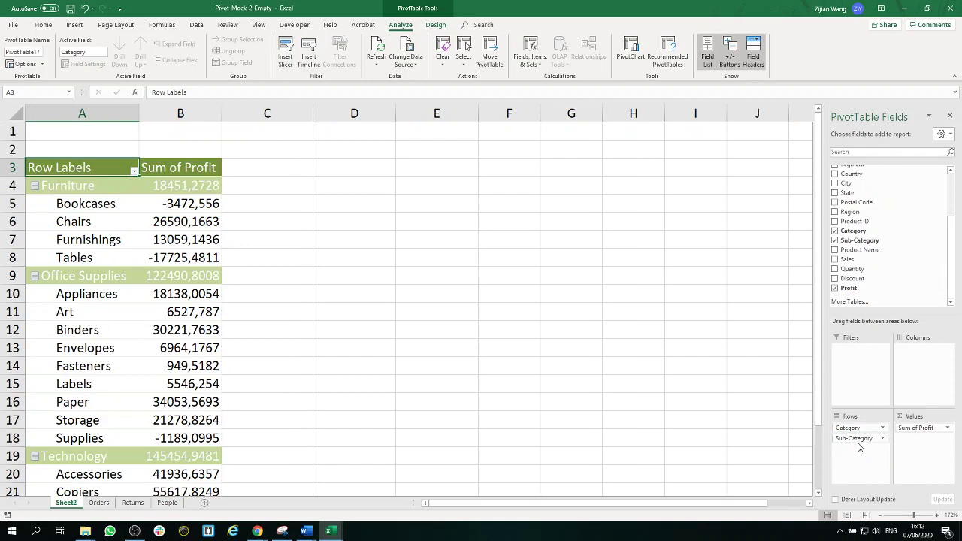
drag(859, 428, 870, 458)
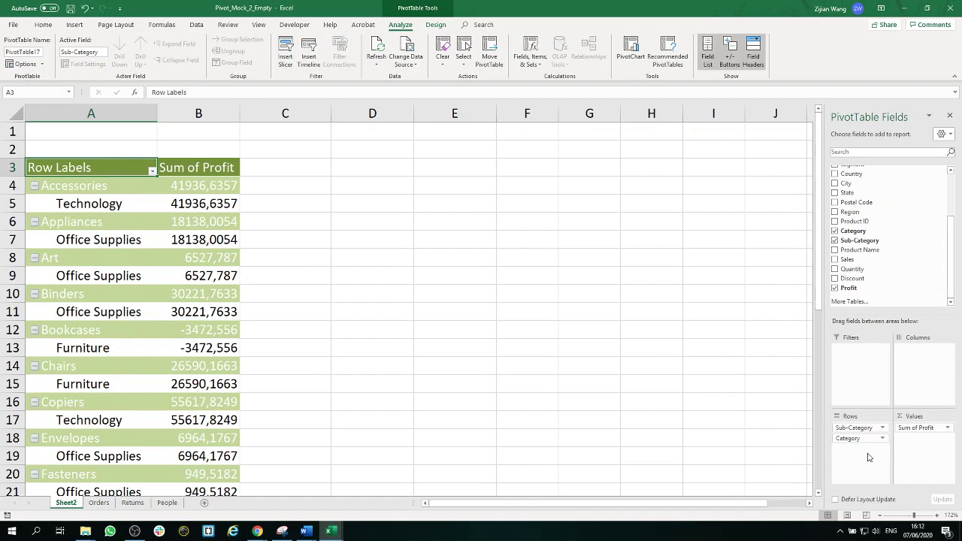
drag(859, 439, 863, 427)
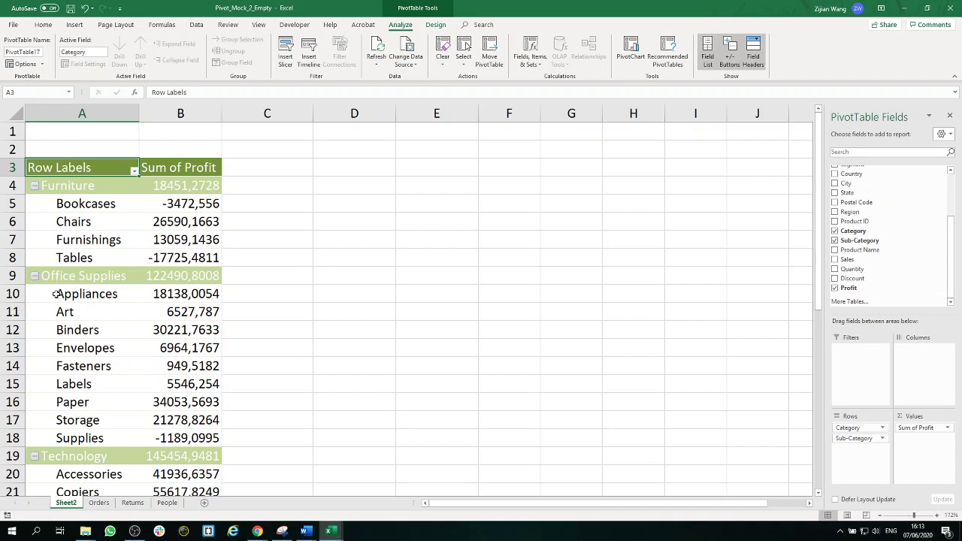
Change the PivotTable's report layout to Tabular Form.
drag(97, 186, 90, 253)
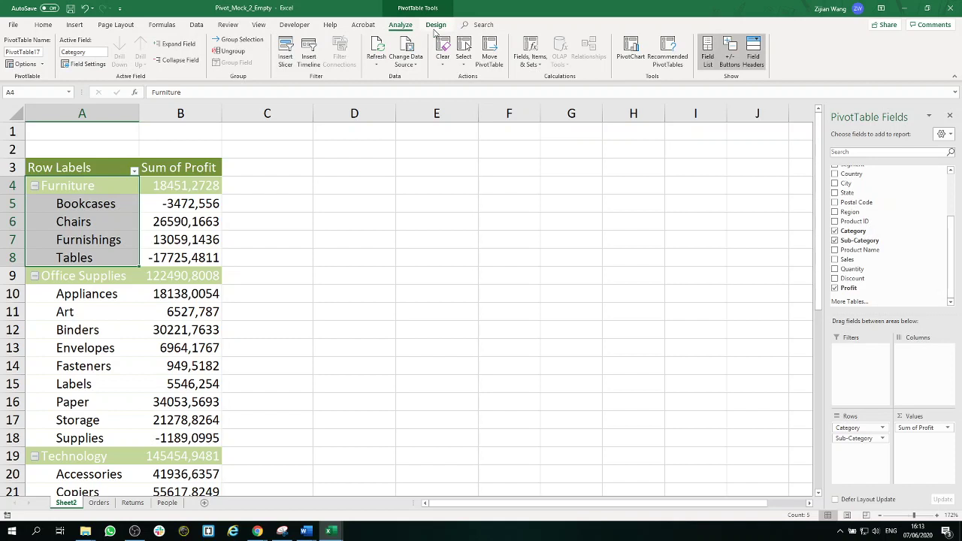
click(436, 25)
click(69, 54)
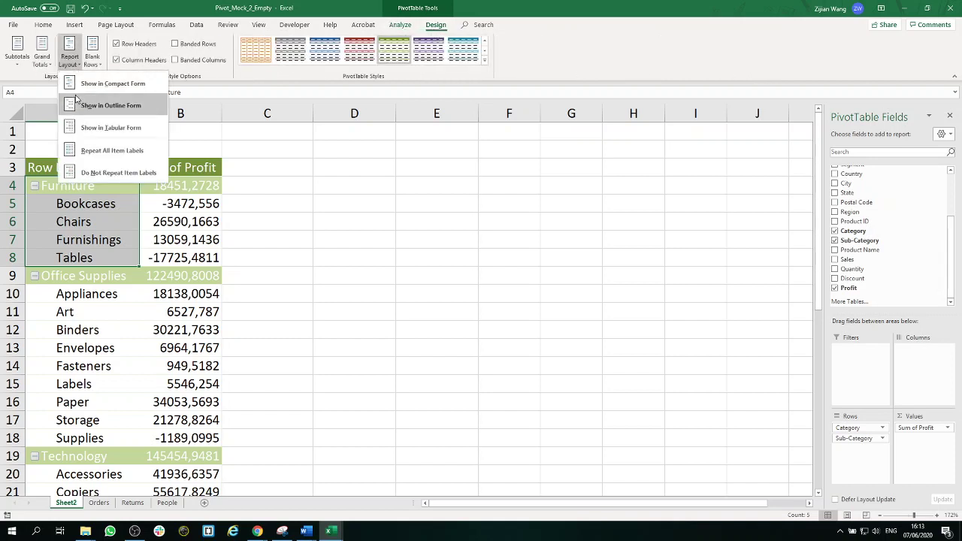
click(105, 128)
Examine the separate Category and Sub-Category columns and their profit subtotals down to the Grand Total row.
click(184, 197)
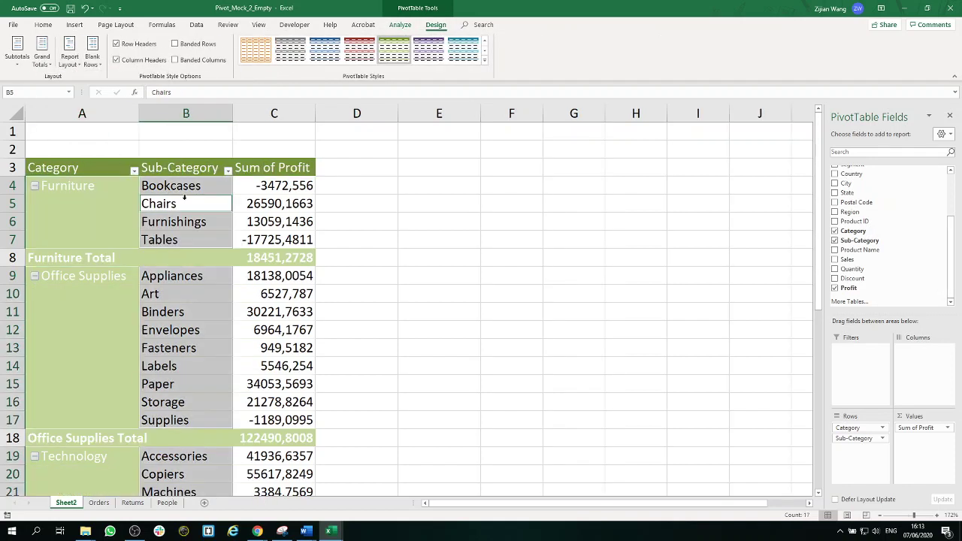
click(188, 221)
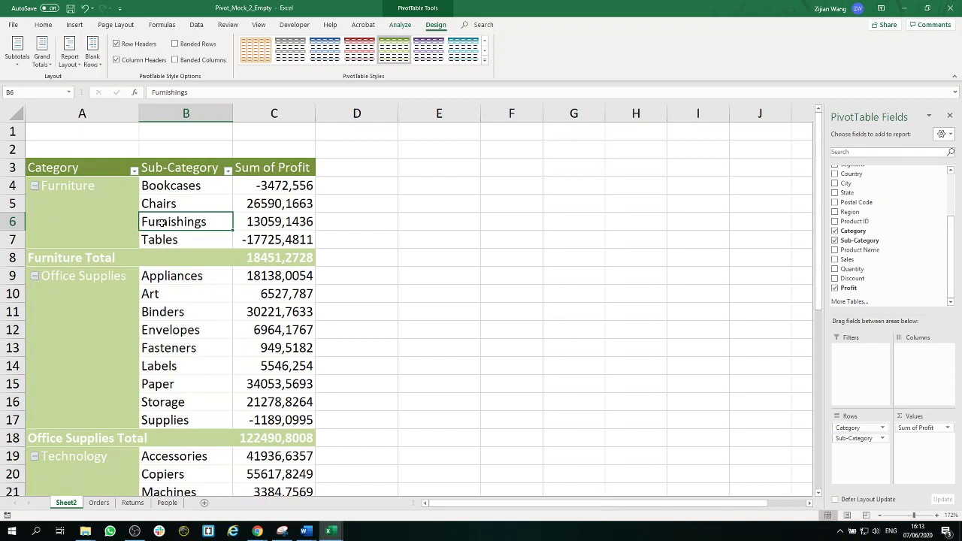
click(201, 193)
click(234, 205)
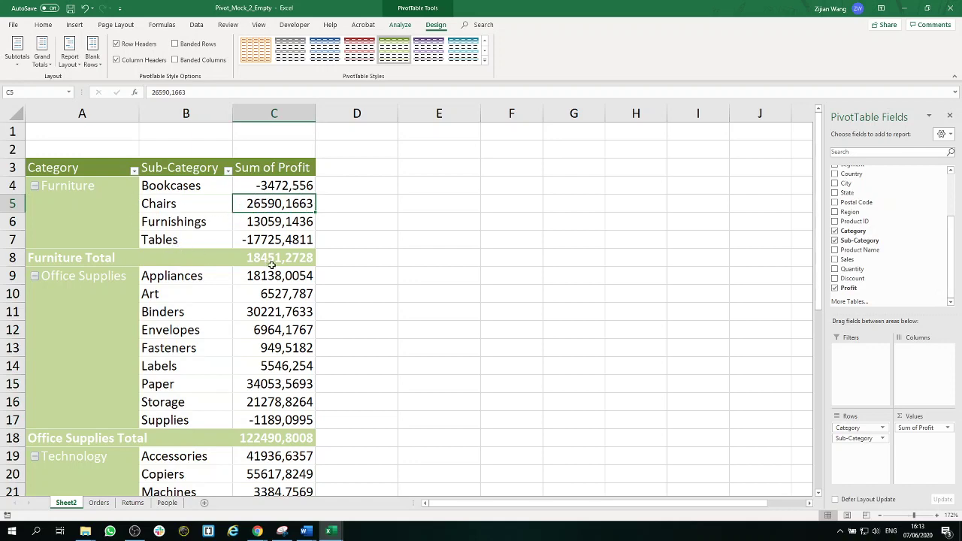
click(381, 257)
scroll(383, 258, down, 6)
scroll(382, 257, up, 6)
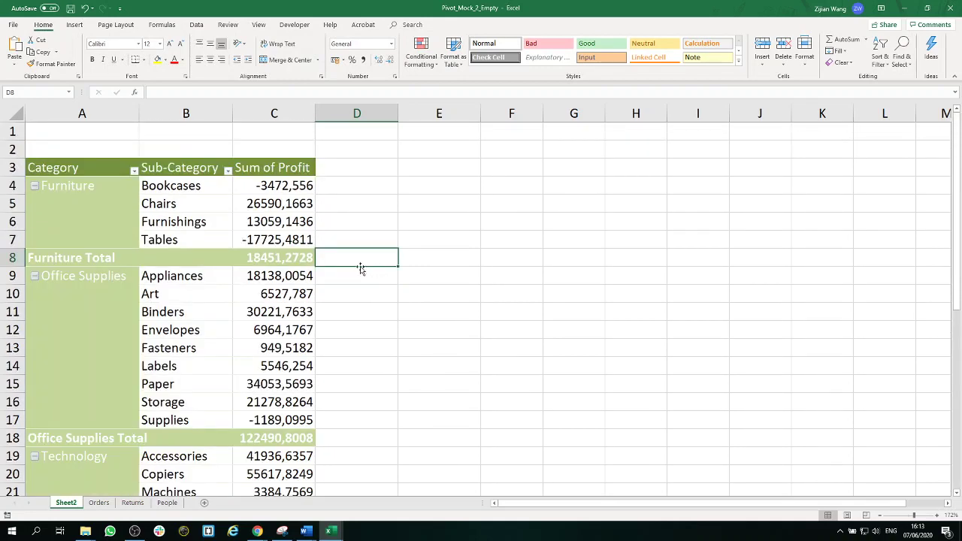
scroll(353, 260, down, 4)
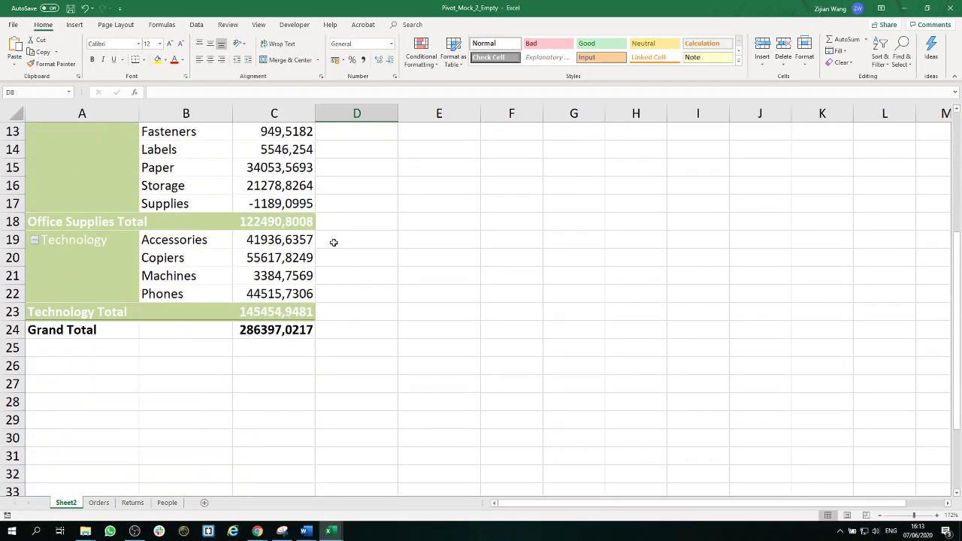
scroll(333, 242, up, 4)
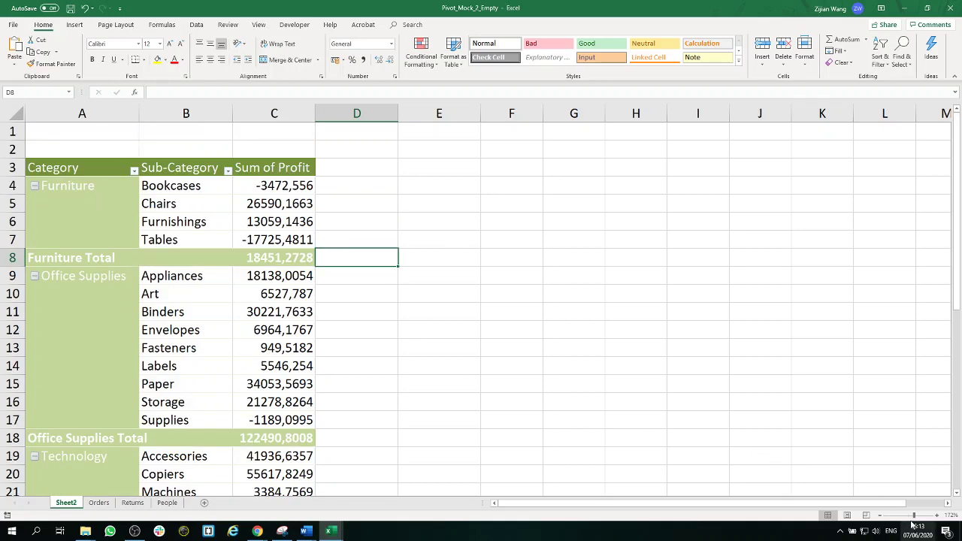
Format the PivotTable's profit values as Number with two decimal places, showing negatives in red without a minus sign.
drag(912, 515, 910, 515)
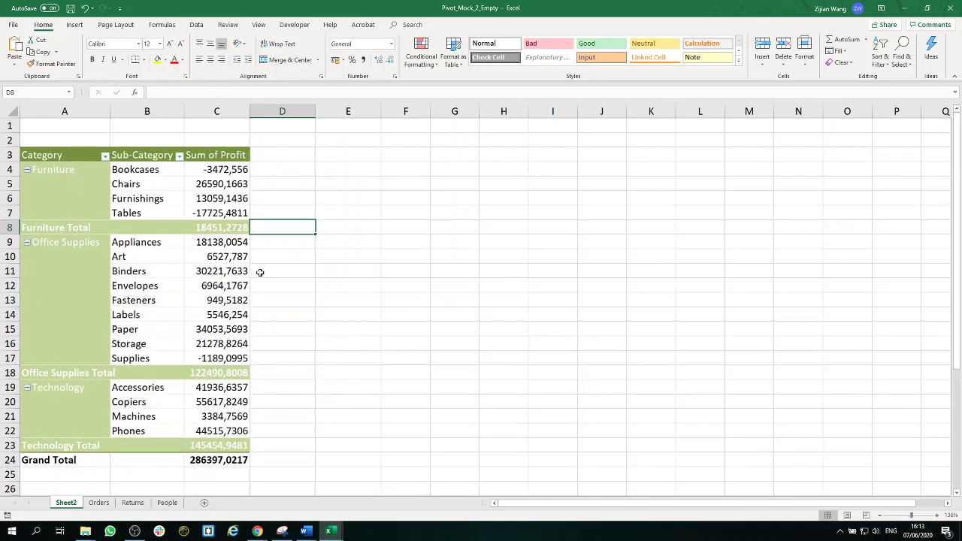
click(218, 166)
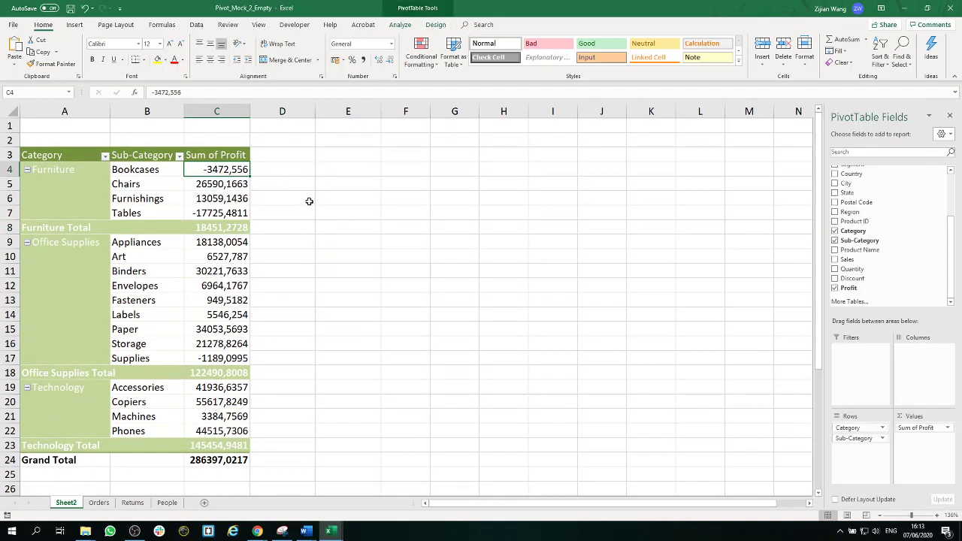
right_click(238, 170)
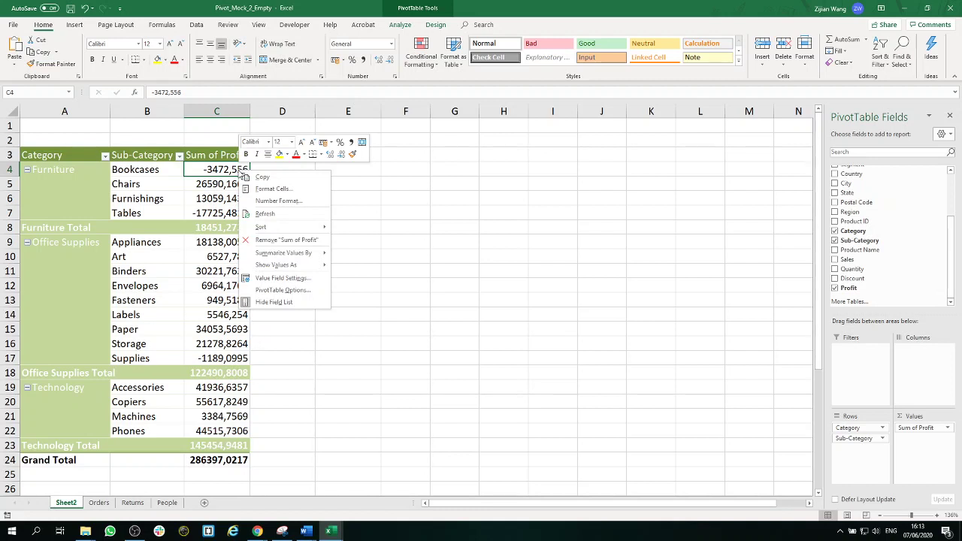
click(281, 203)
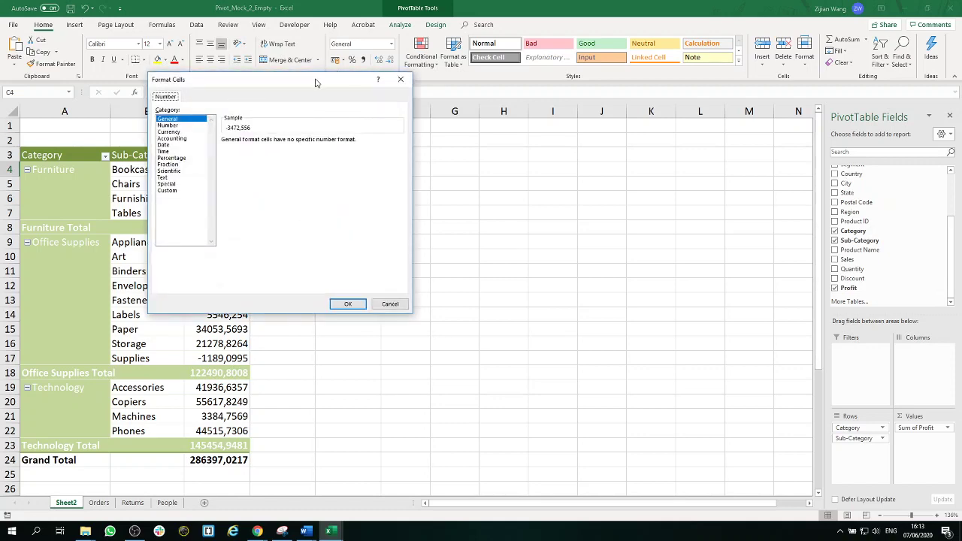
drag(318, 83, 509, 163)
click(348, 200)
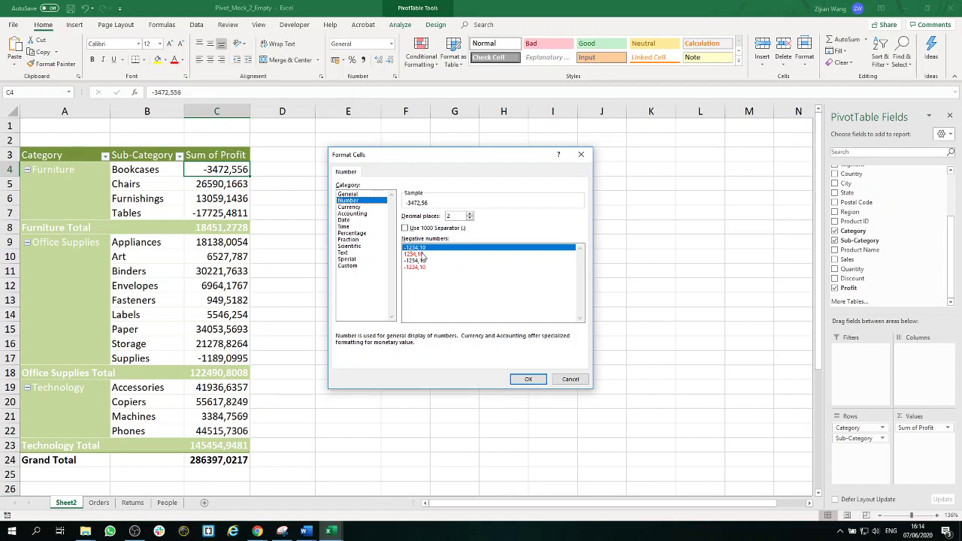
click(422, 255)
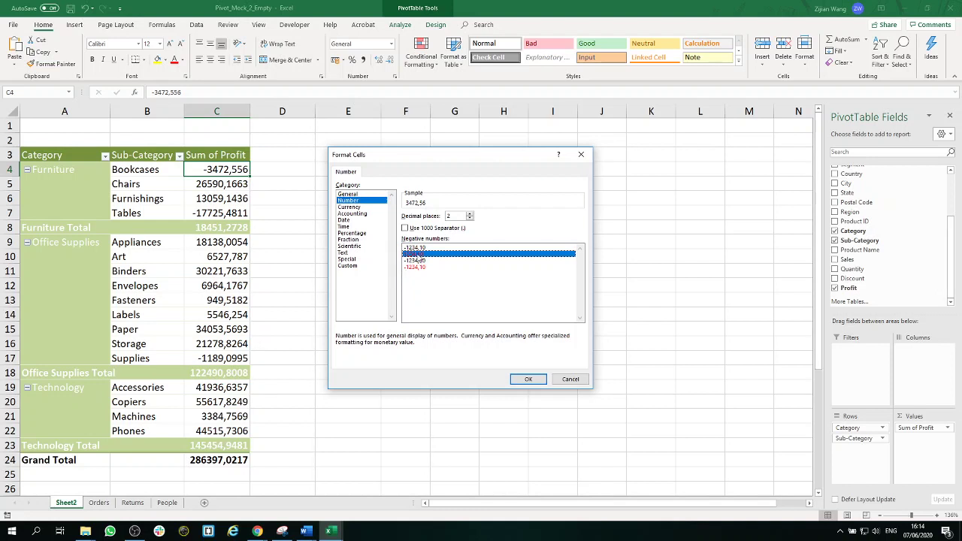
click(529, 380)
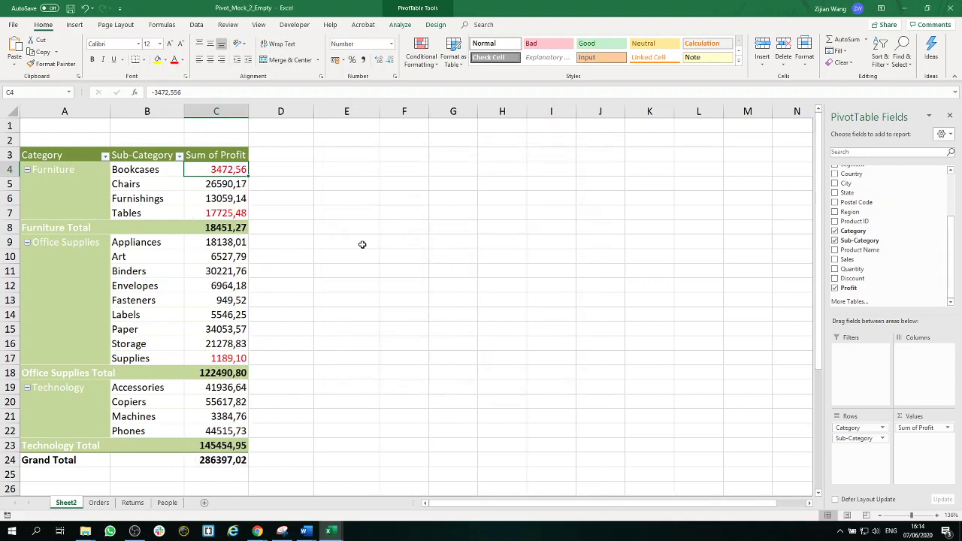
click(362, 244)
drag(272, 475, 31, 127)
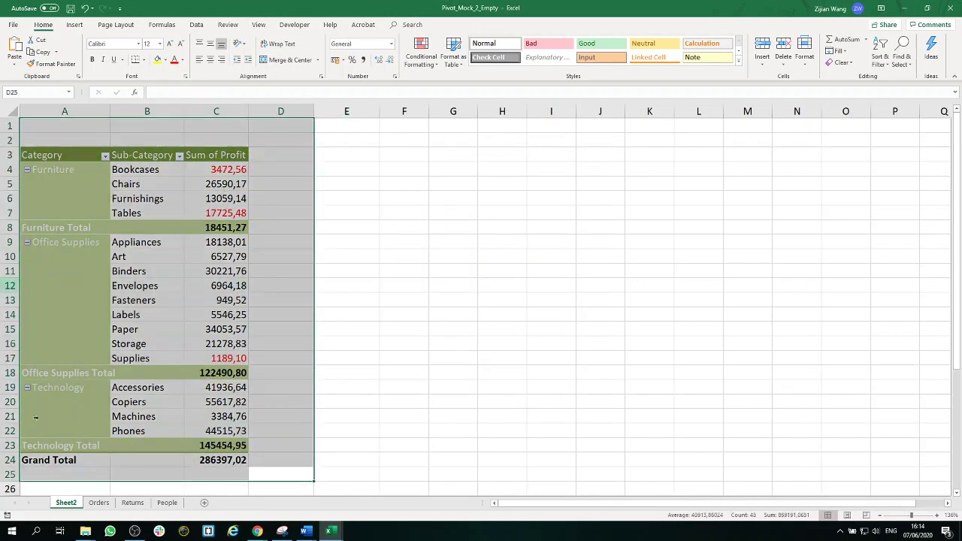
click(315, 440)
Rename the PivotTable's worksheet from Sheet2 to "Profit by Category".
double_click(61, 504)
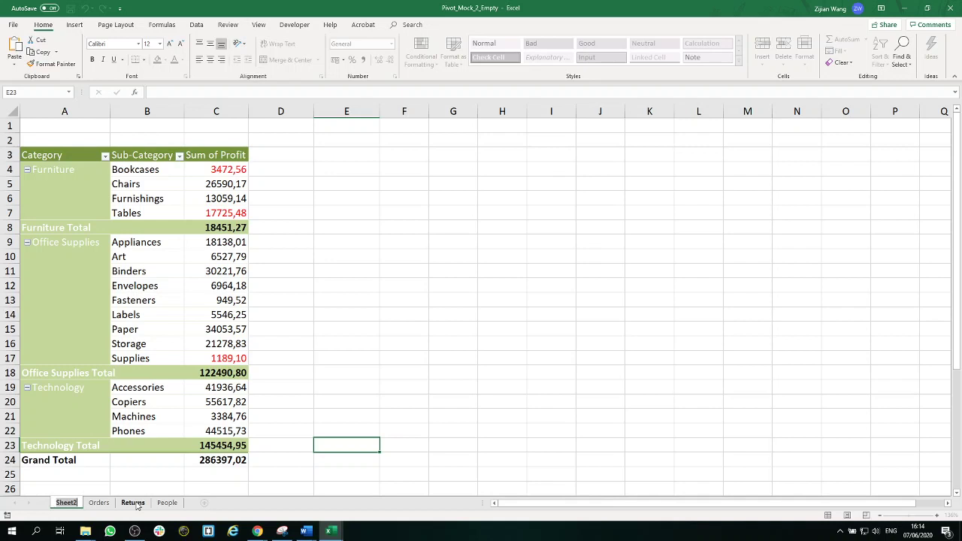
text(Pro)
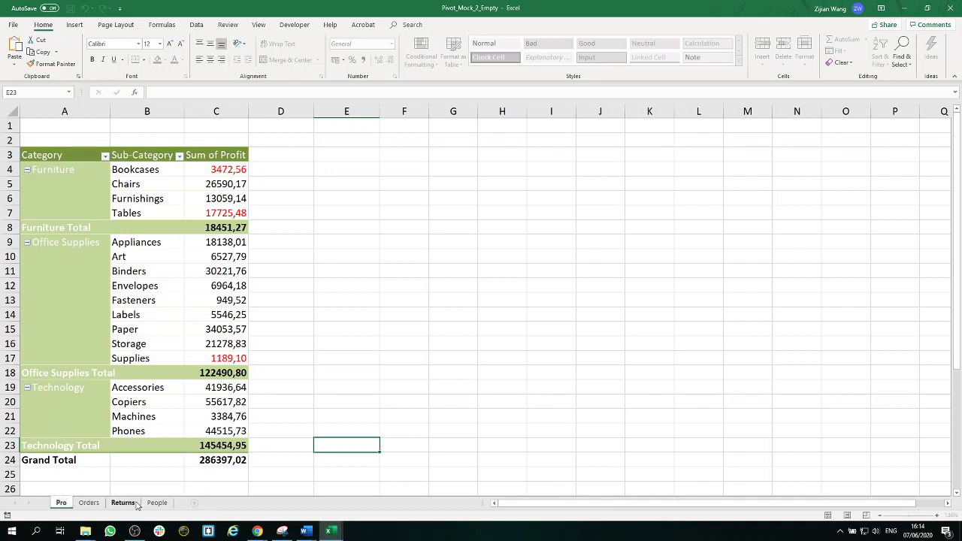
text(fit)
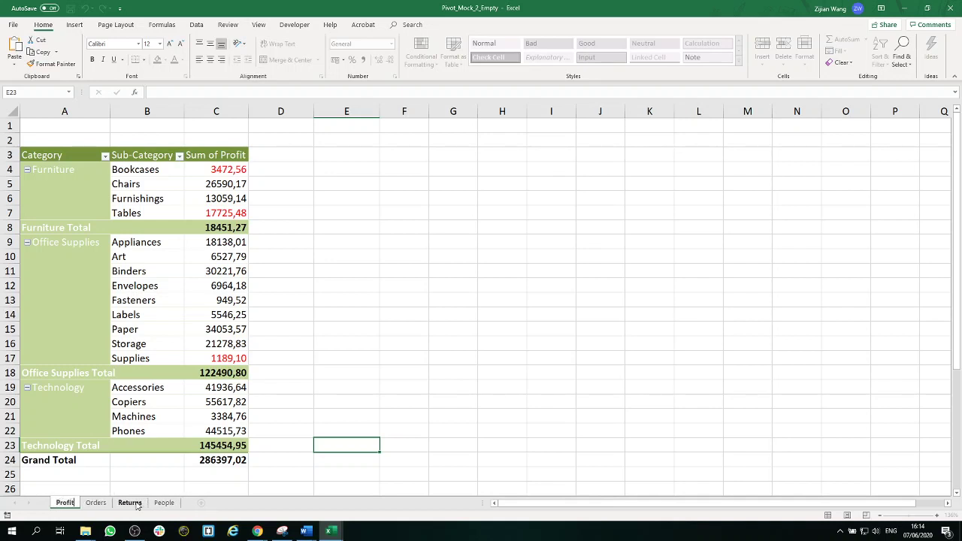
key(Return)
text(by)
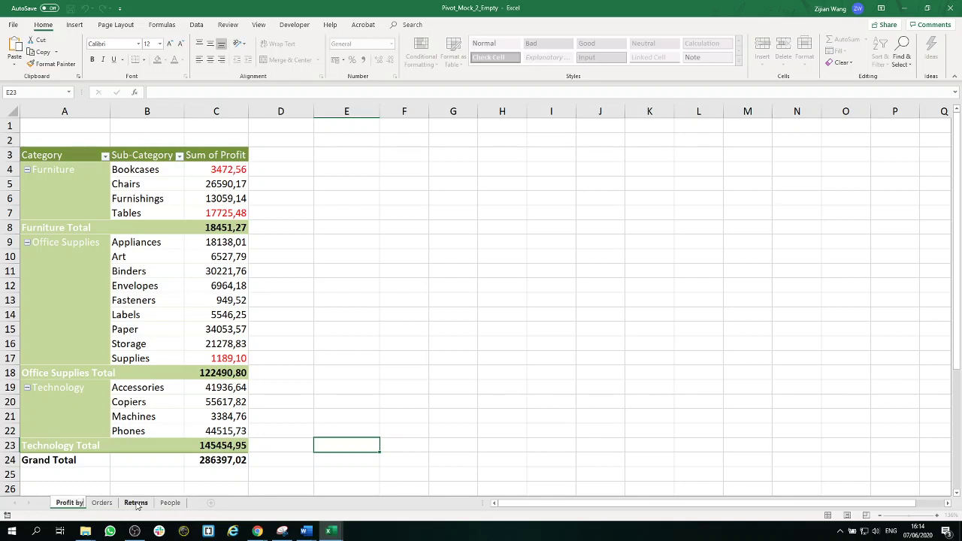
text( Category)
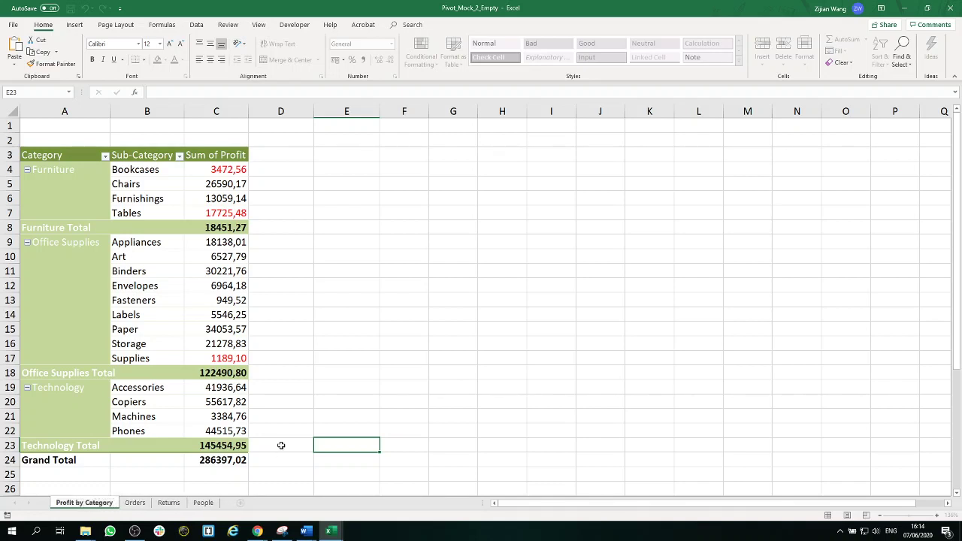
click(336, 420)
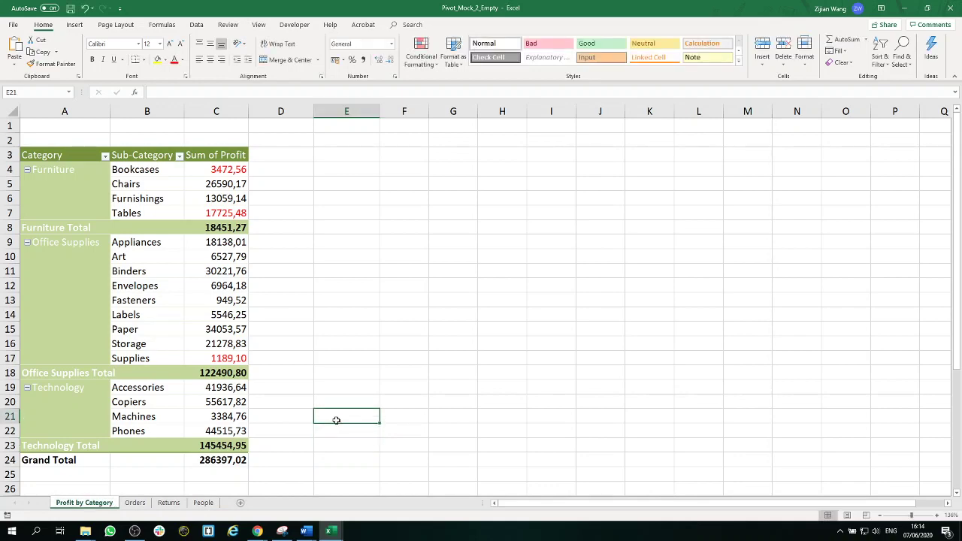
Create a second PivotTable on a new worksheet, using the full data range of the Orders sheet.
click(136, 503)
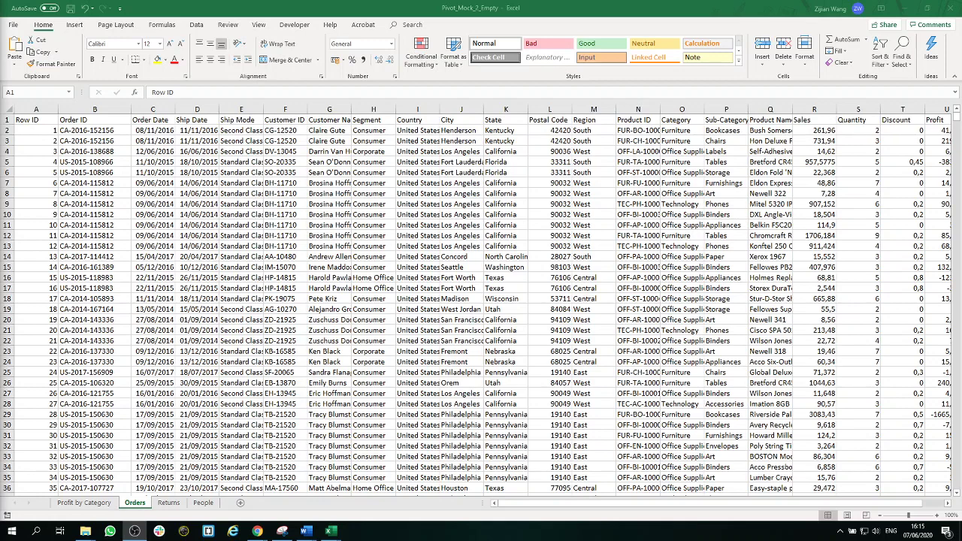
click(40, 120)
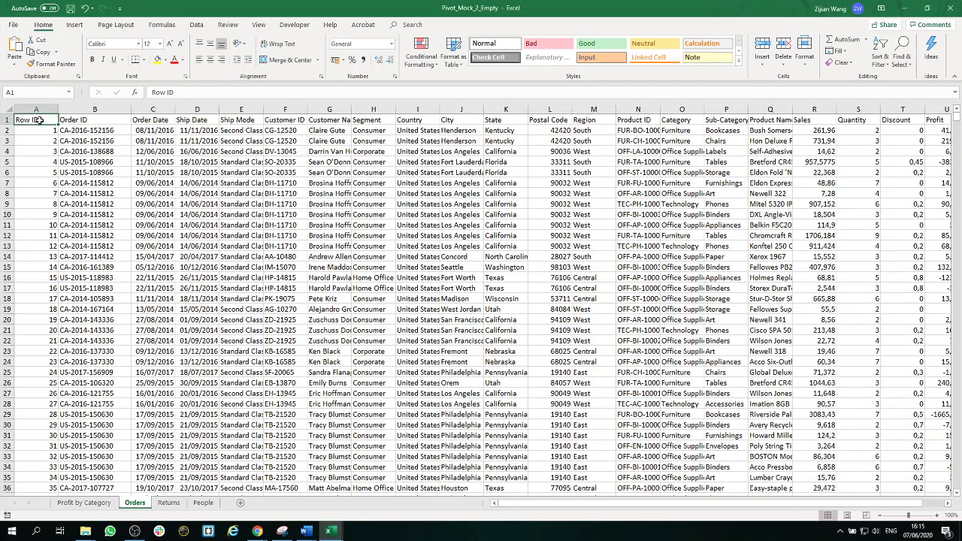
click(74, 25)
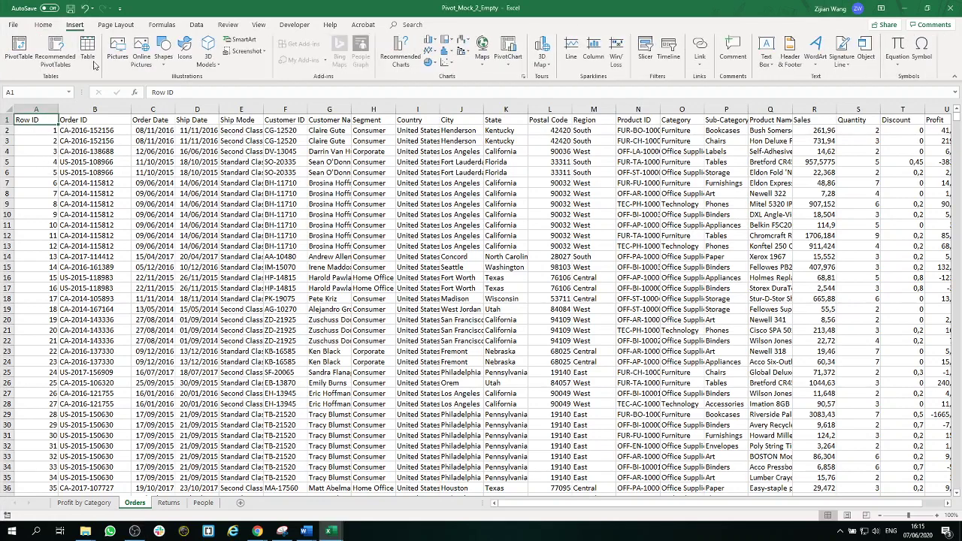
click(19, 49)
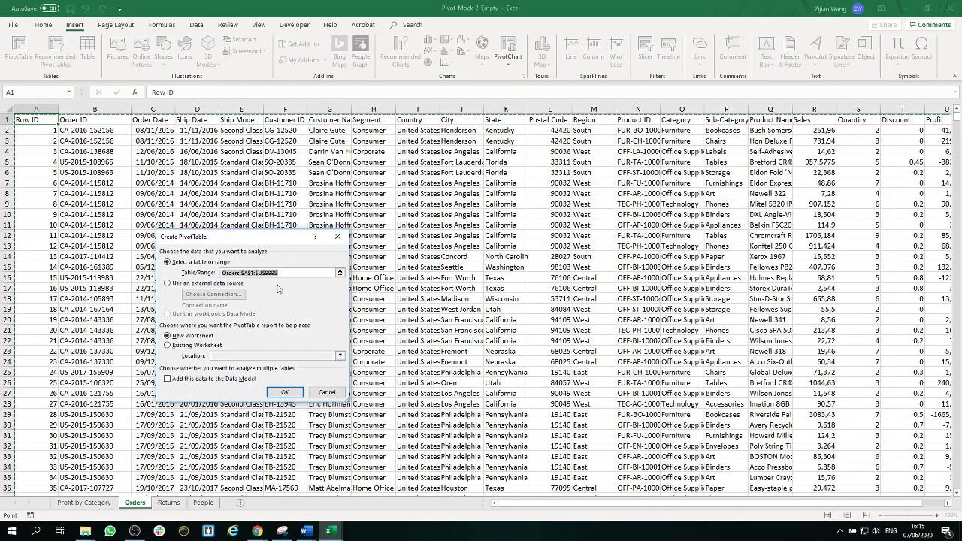
drag(277, 271, 265, 272)
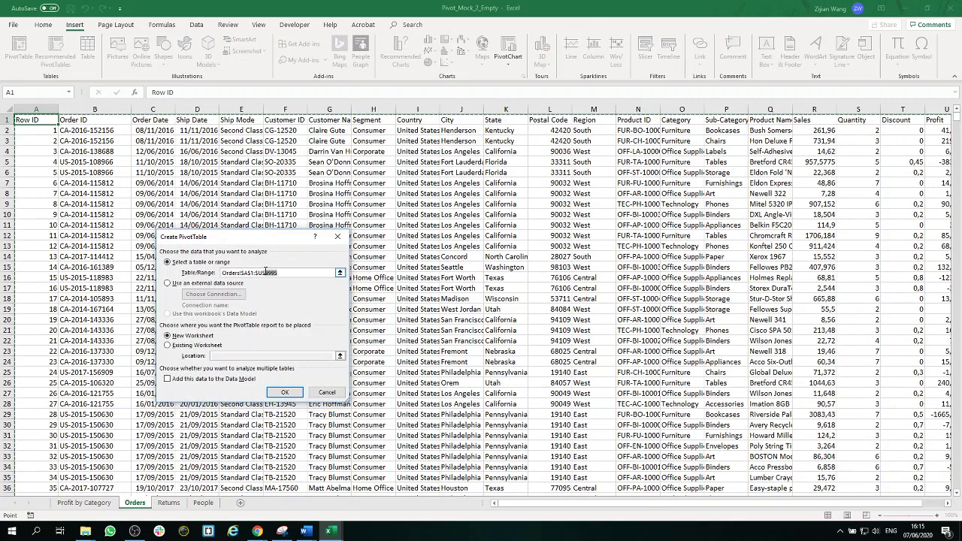
click(285, 392)
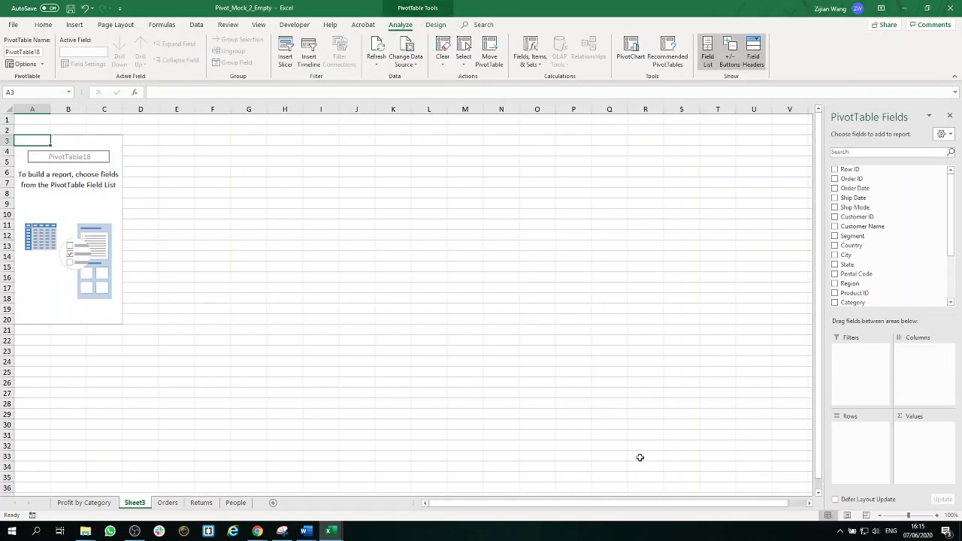
ctrl+scroll(640, 457, up, 5)
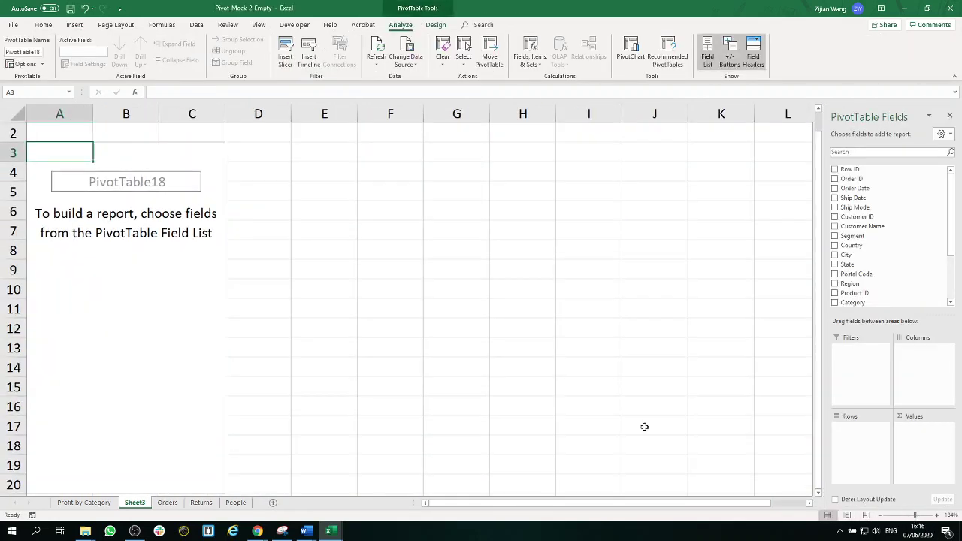
scroll(316, 285, up, 1)
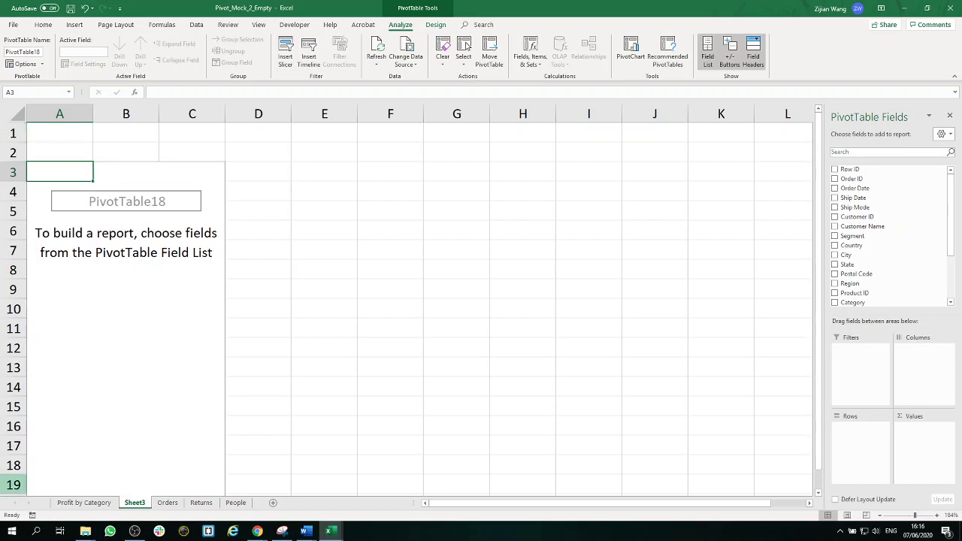
click(135, 531)
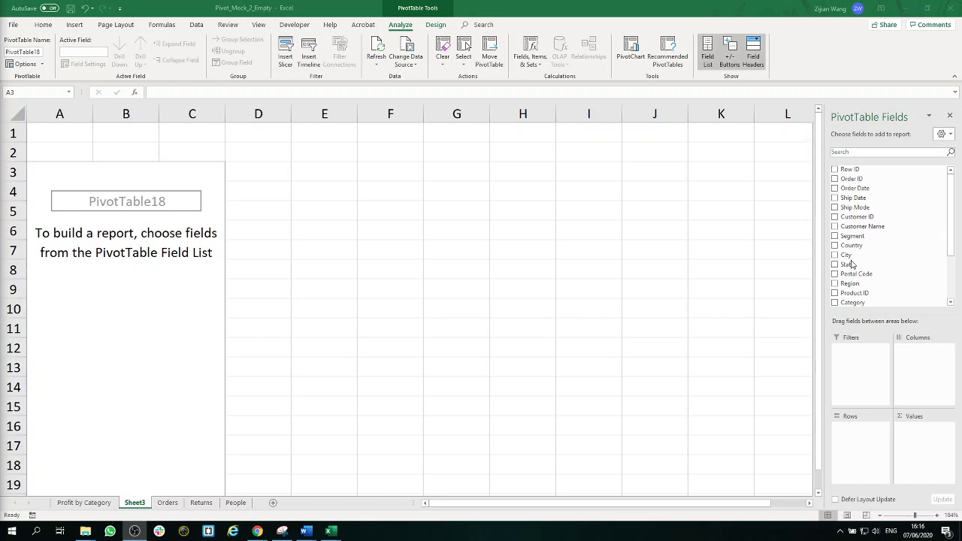
Summarise the sum of Sales in the new PivotTable, with Region as rows and Category as columns.
click(893, 234)
scroll(891, 248, down, 3)
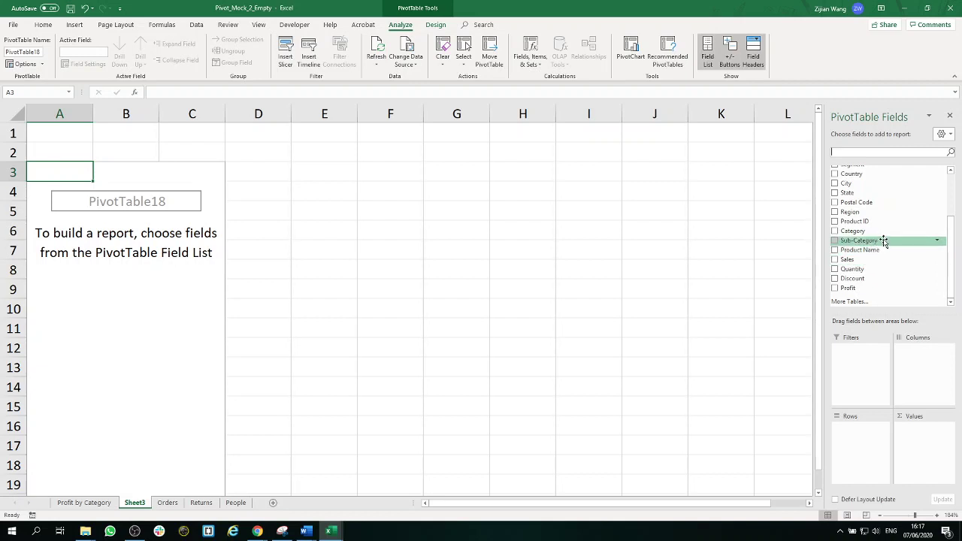
scroll(866, 240, up, 3)
scroll(871, 248, down, 2)
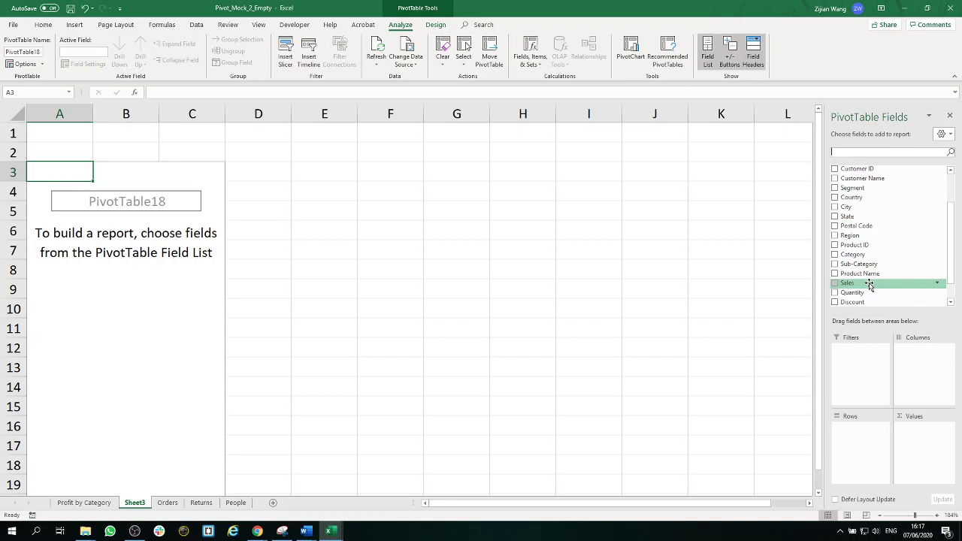
drag(867, 283, 920, 449)
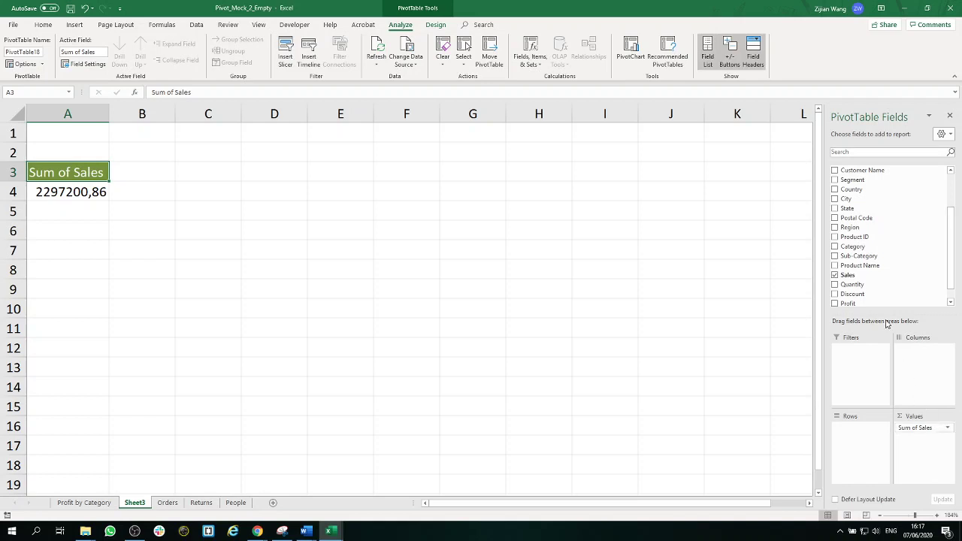
drag(868, 228, 871, 446)
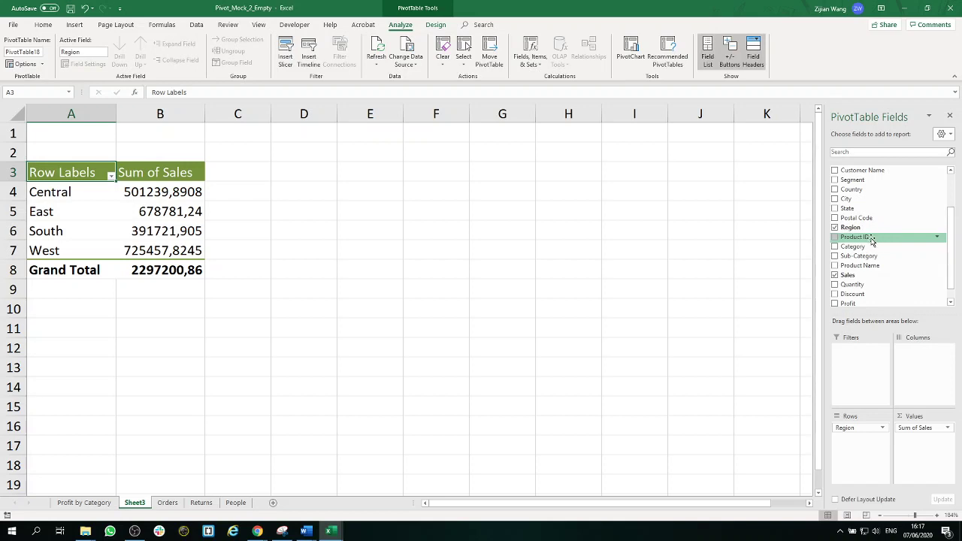
drag(870, 249, 928, 373)
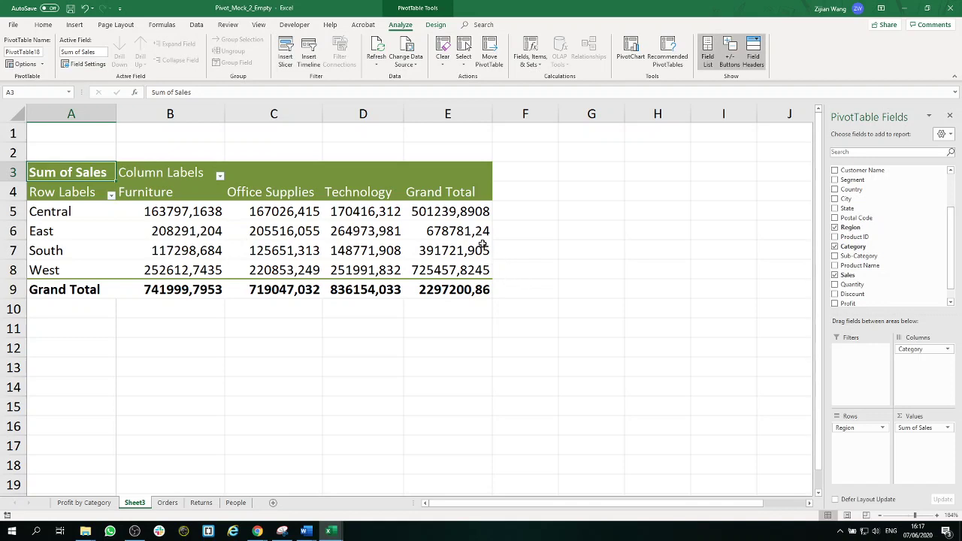
Examine the Category column labels and the Region row labels of the sales PivotTable.
click(191, 173)
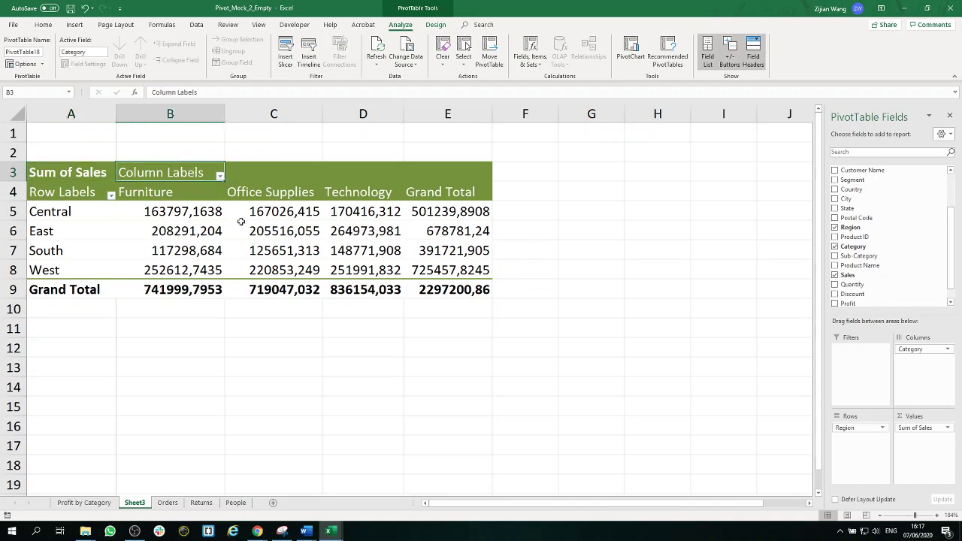
click(103, 193)
click(144, 173)
click(88, 195)
mouse_move(117, 218)
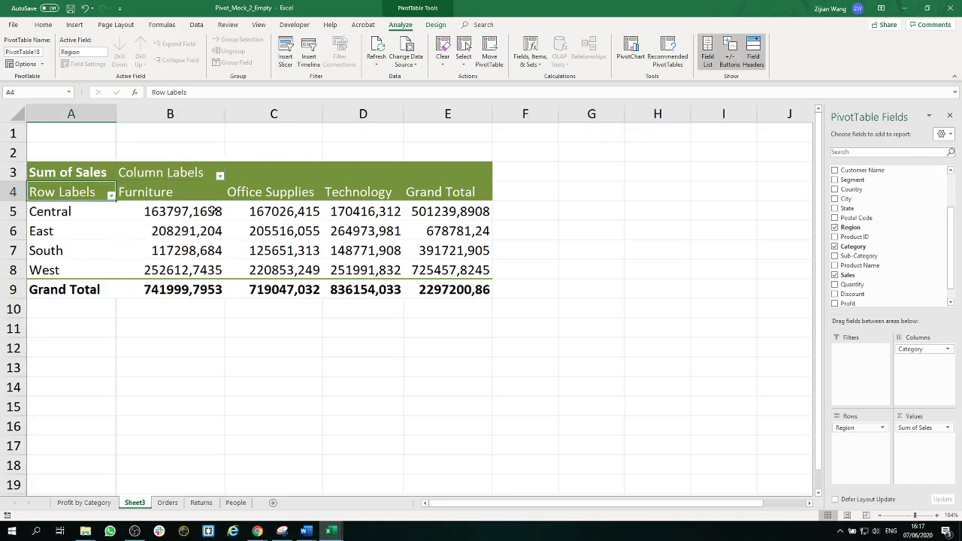
Format the sales PivotTable's Sum of Sales values as Currency with two decimal places and the XDR symbol.
click(215, 211)
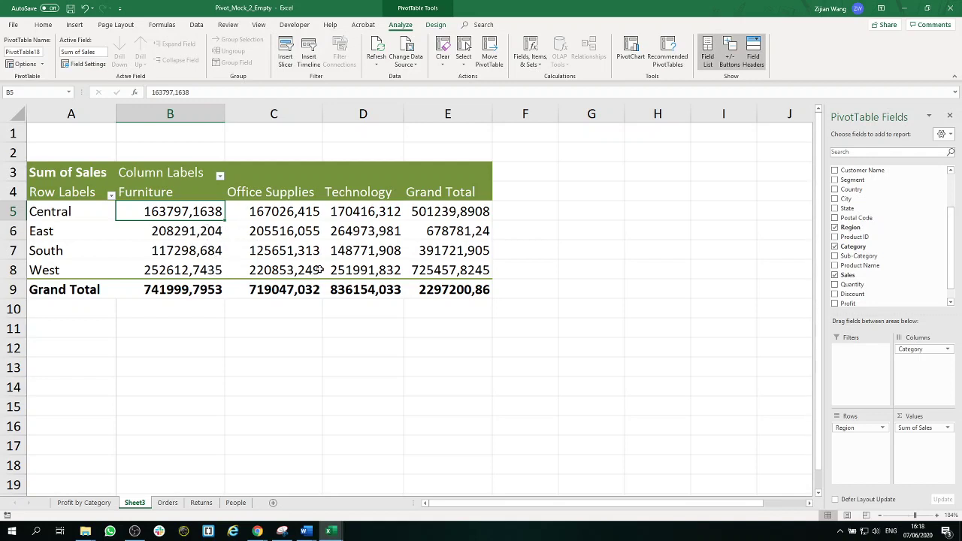
right_click(208, 212)
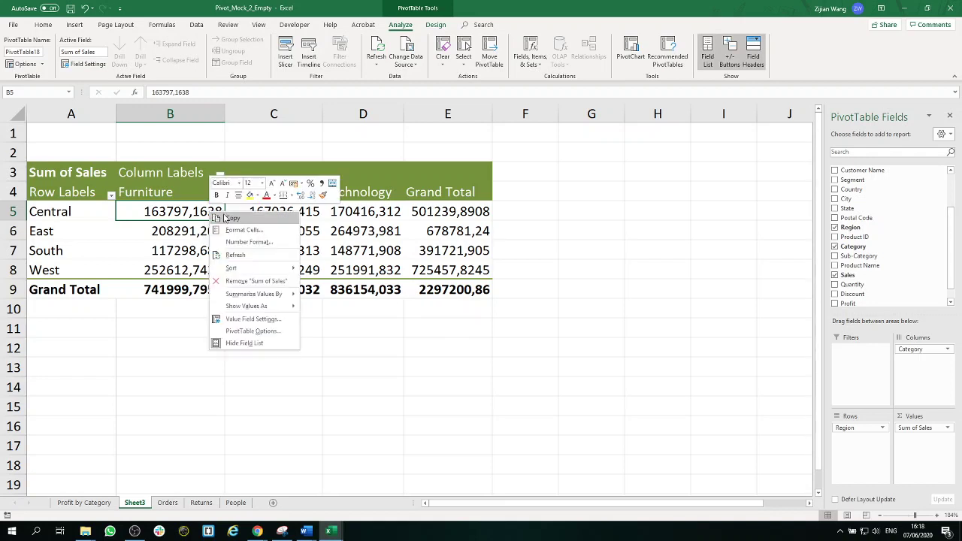
click(246, 240)
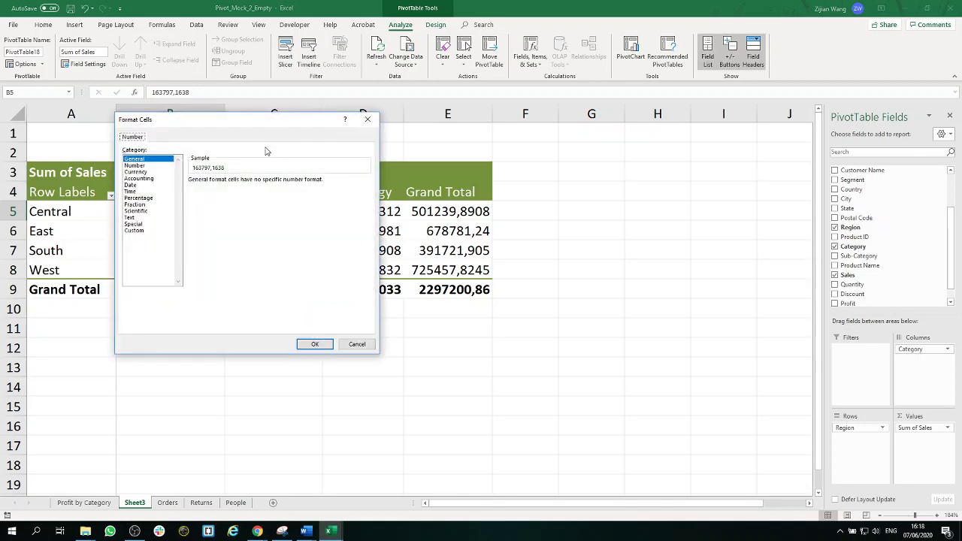
drag(267, 124, 708, 194)
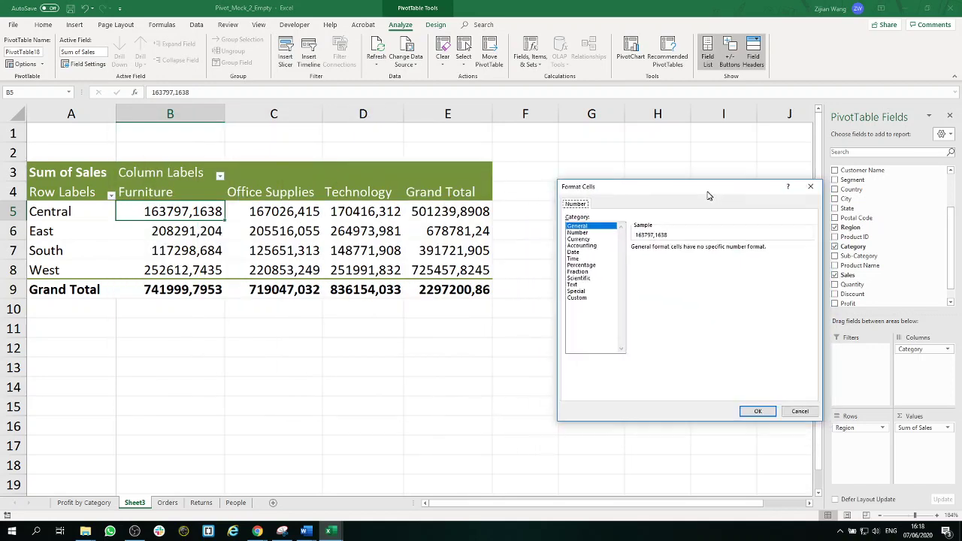
click(588, 239)
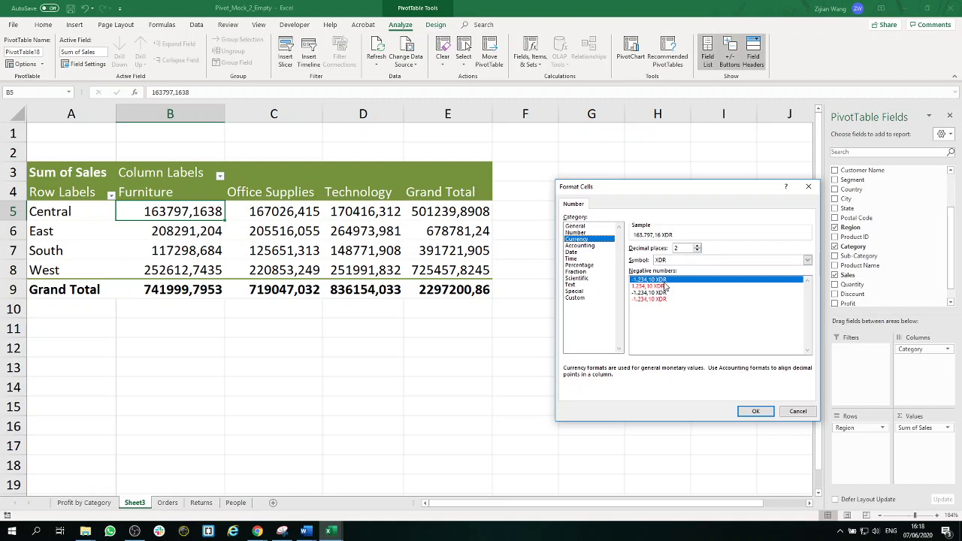
click(755, 411)
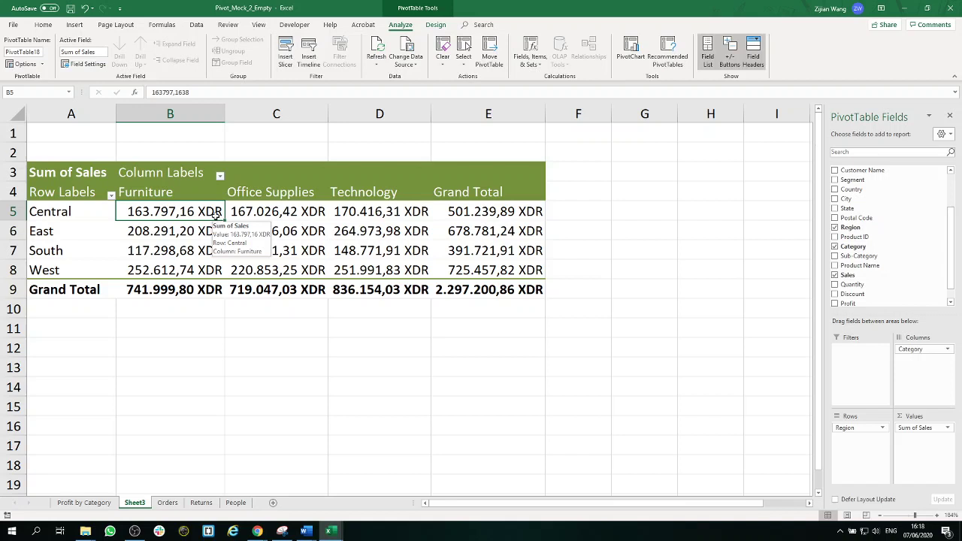
Apply the Euro (€ 123) accounting format to all sales values and grand totals in the PivotTable.
click(42, 25)
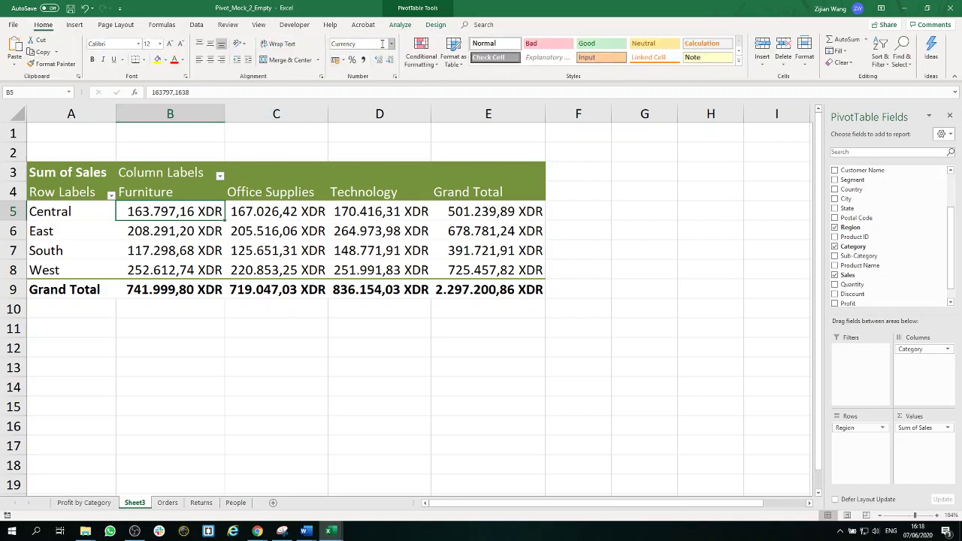
click(343, 61)
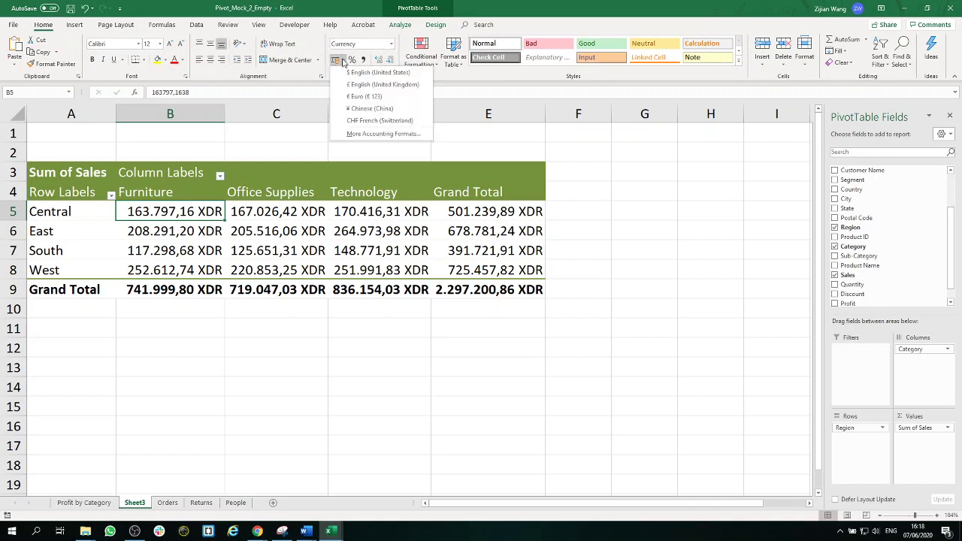
click(347, 97)
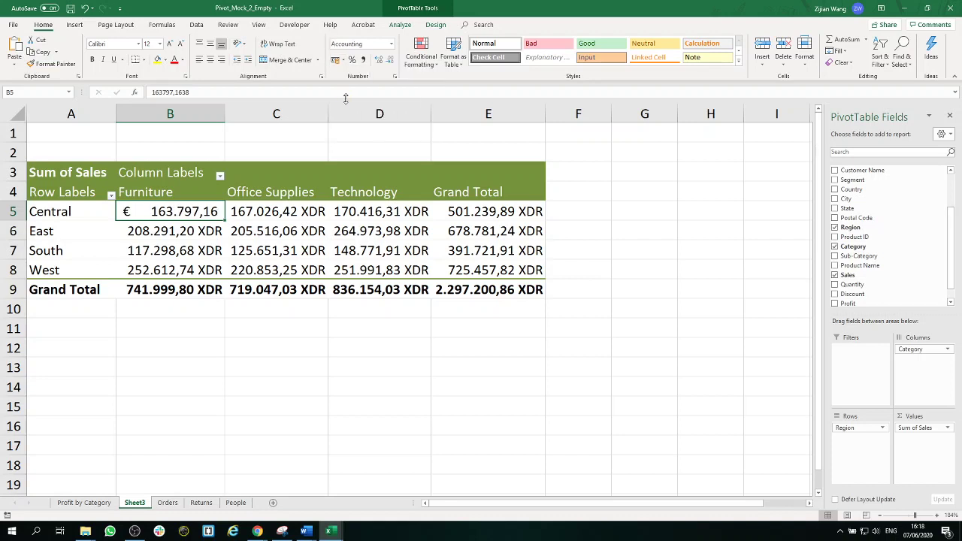
drag(496, 289, 127, 211)
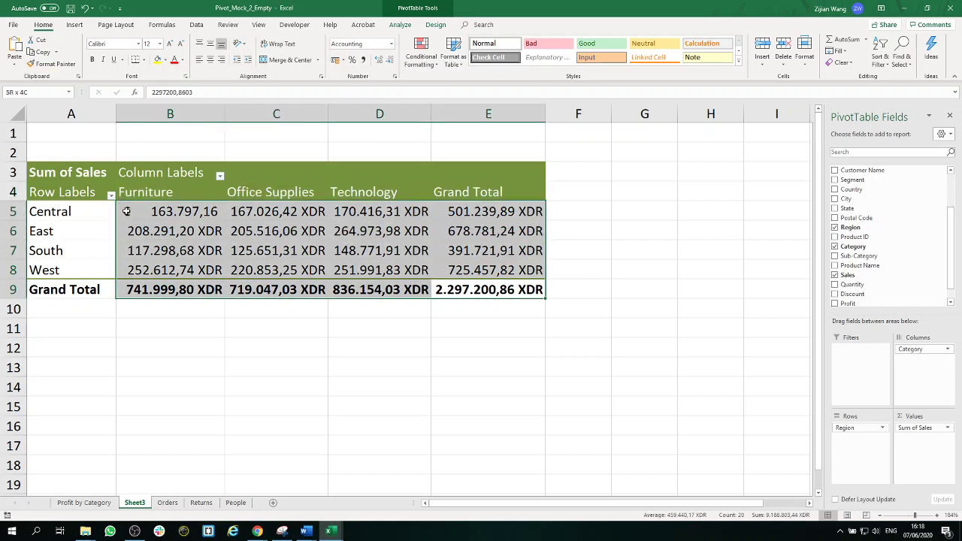
click(343, 61)
click(353, 96)
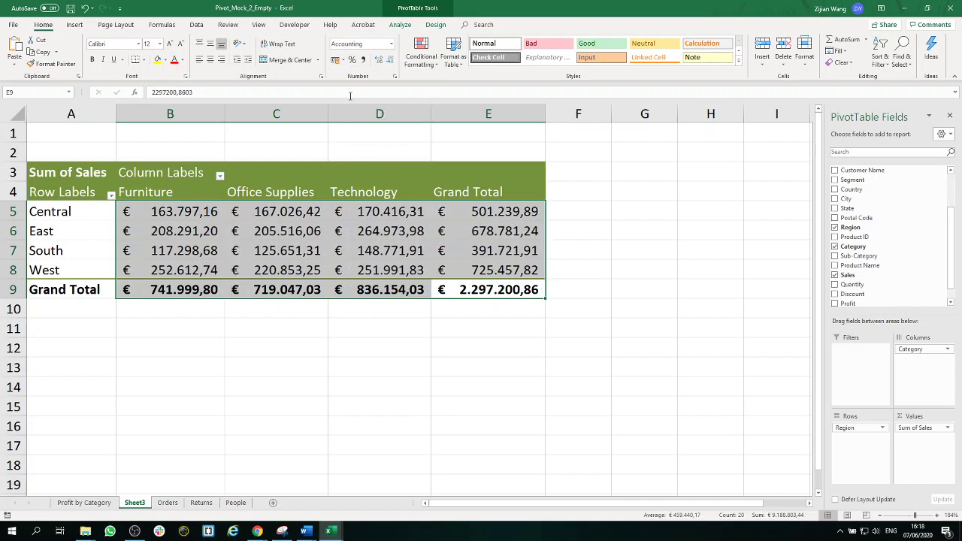
click(592, 284)
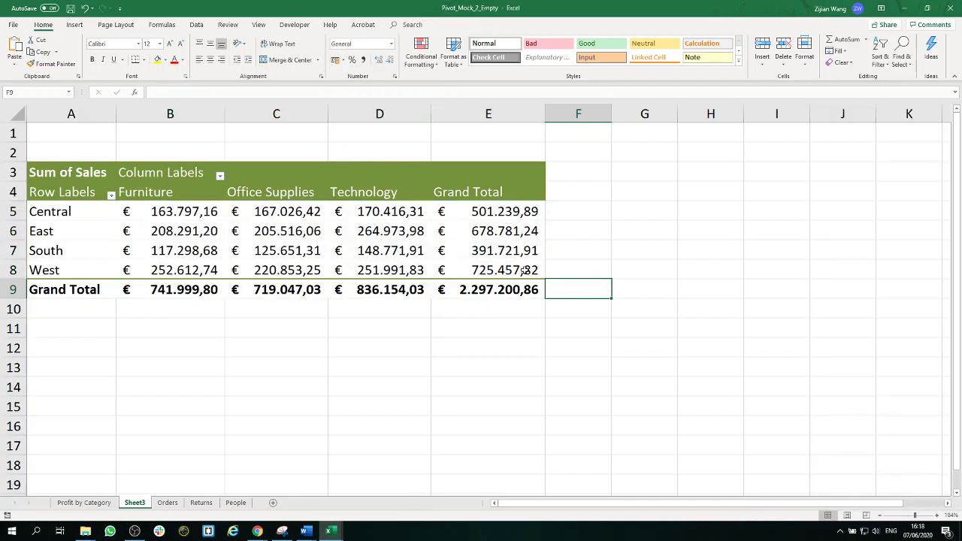
click(514, 271)
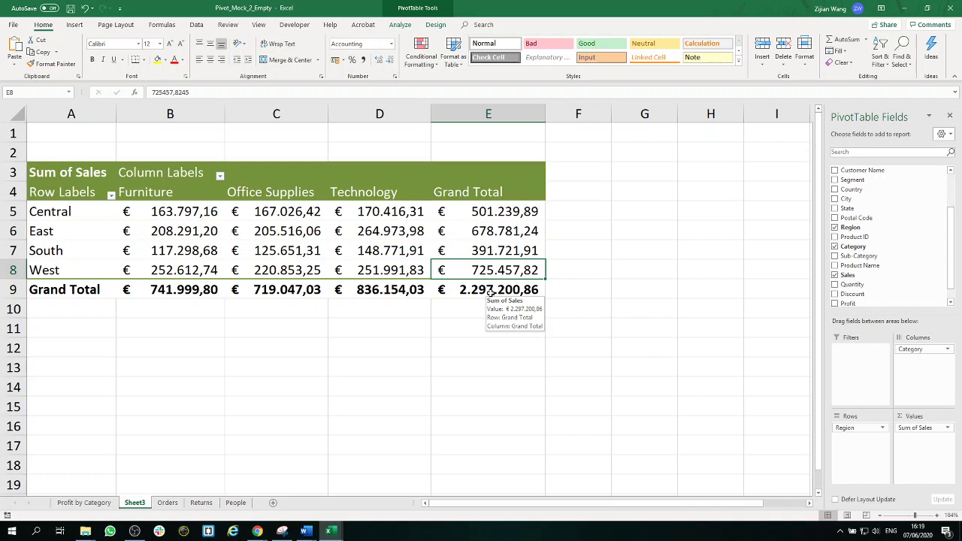
click(342, 66)
click(343, 66)
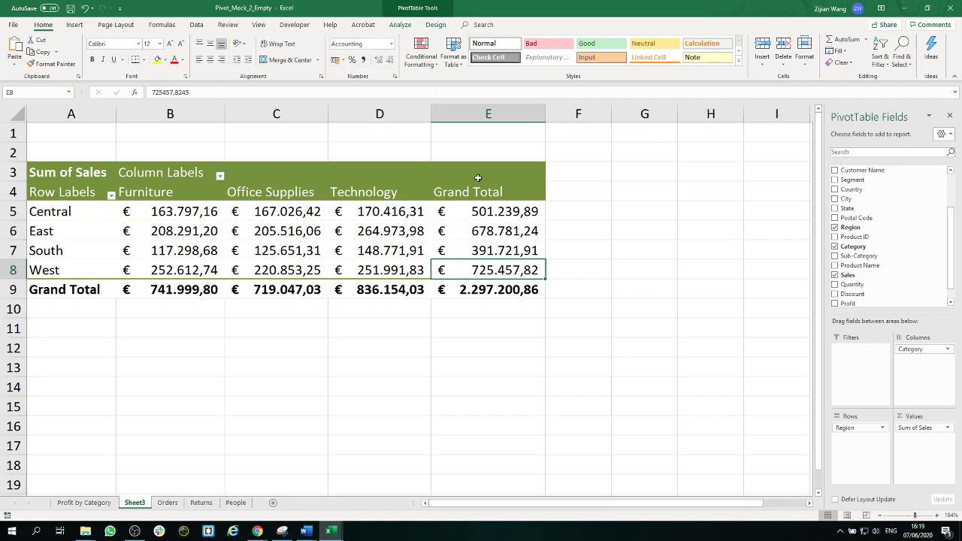
click(591, 262)
click(392, 253)
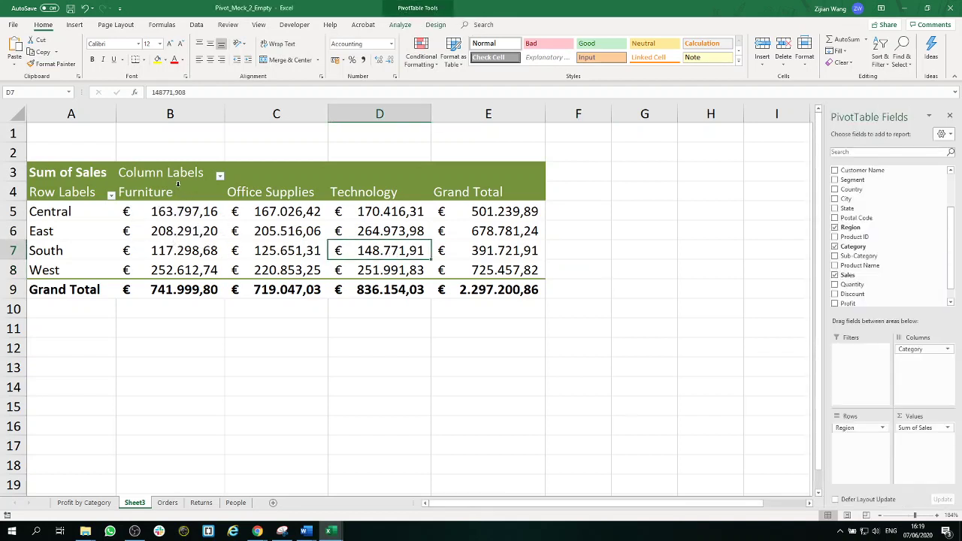
click(568, 320)
drag(579, 312, 45, 133)
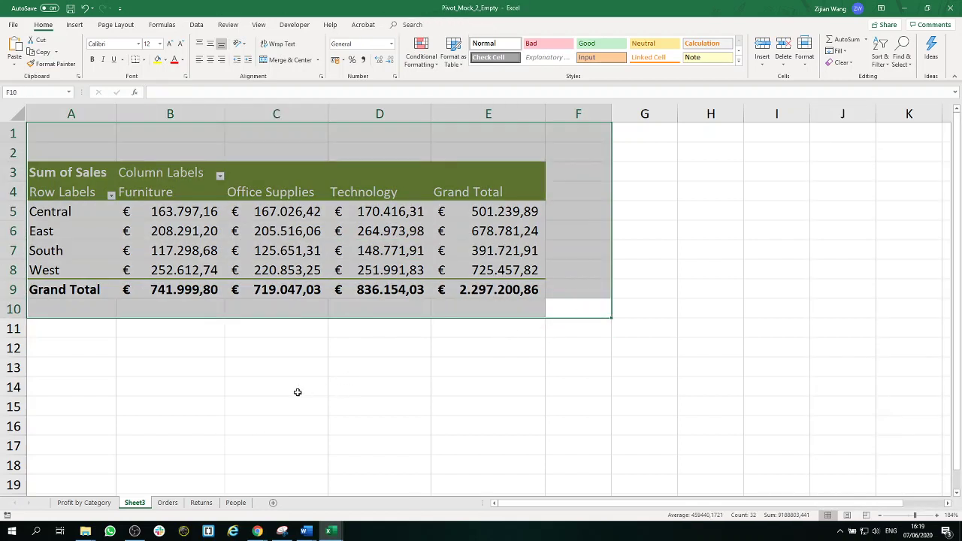
Rename the sales PivotTable's worksheet from Sheet3 to "Sales per Category and Region".
double_click(142, 506)
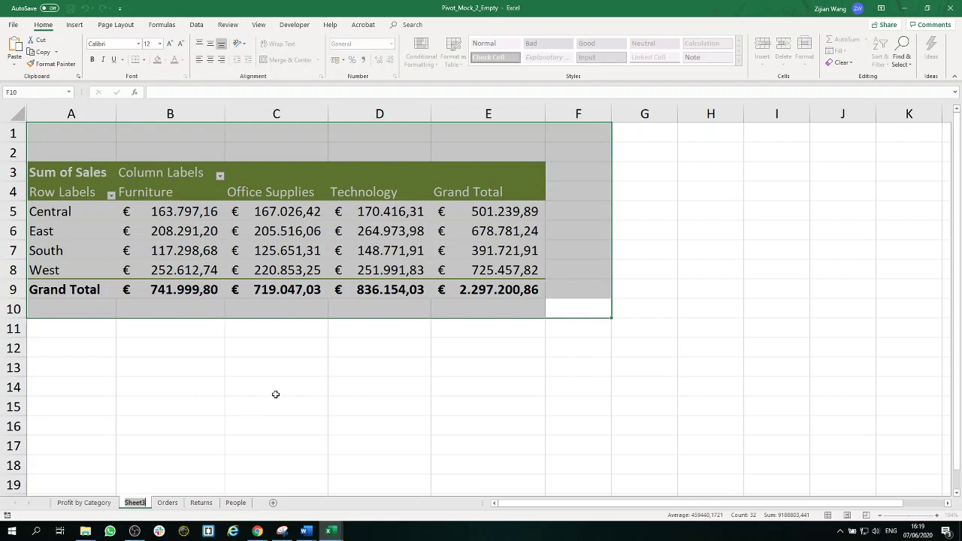
text(Sa)
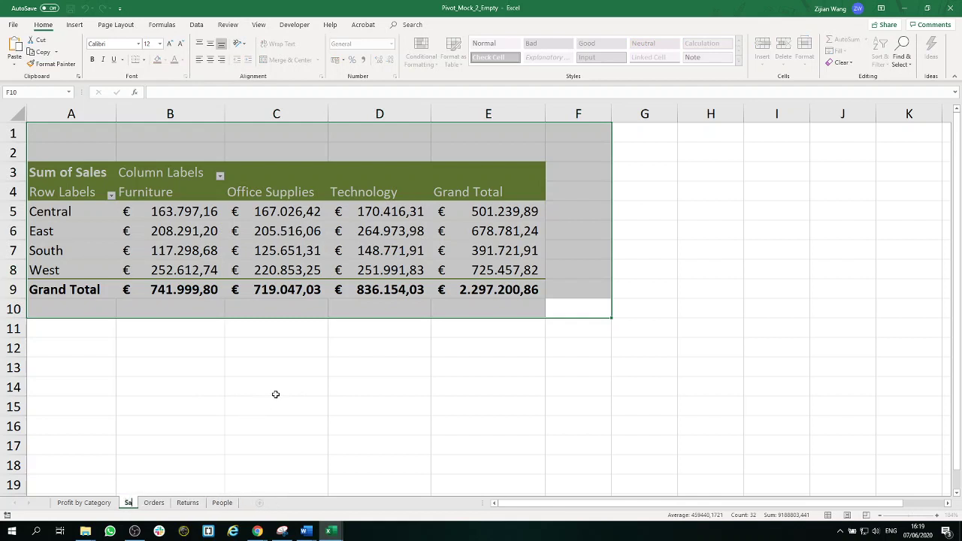
text(les p)
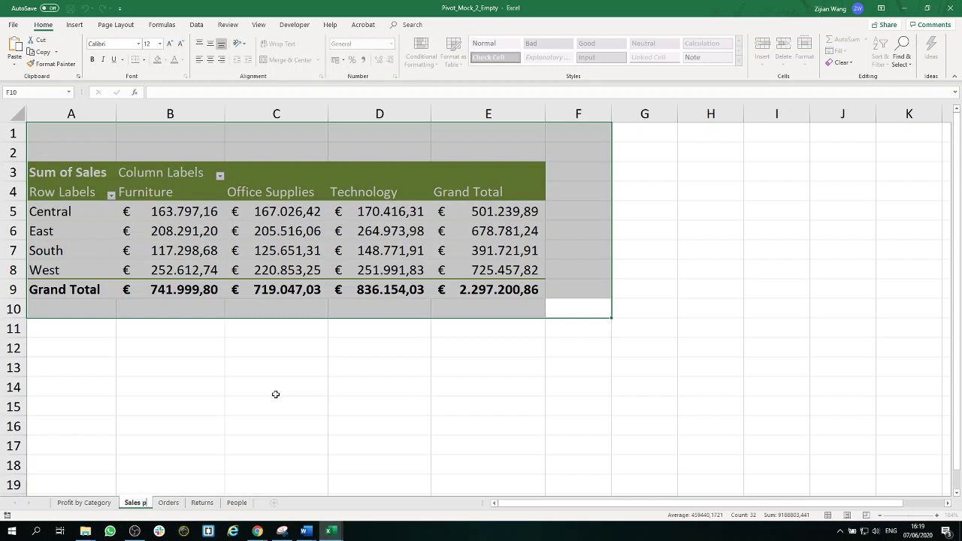
text(er Ca)
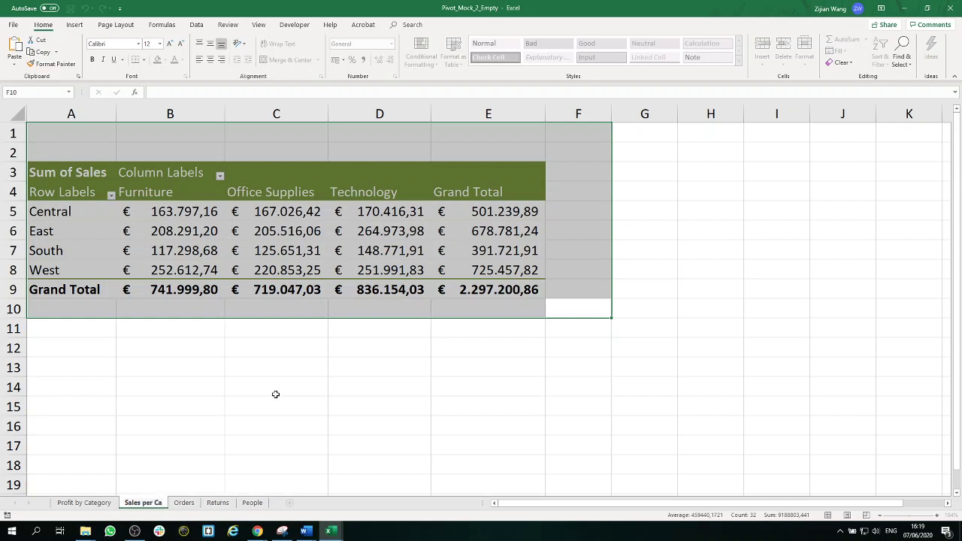
text(tegory)
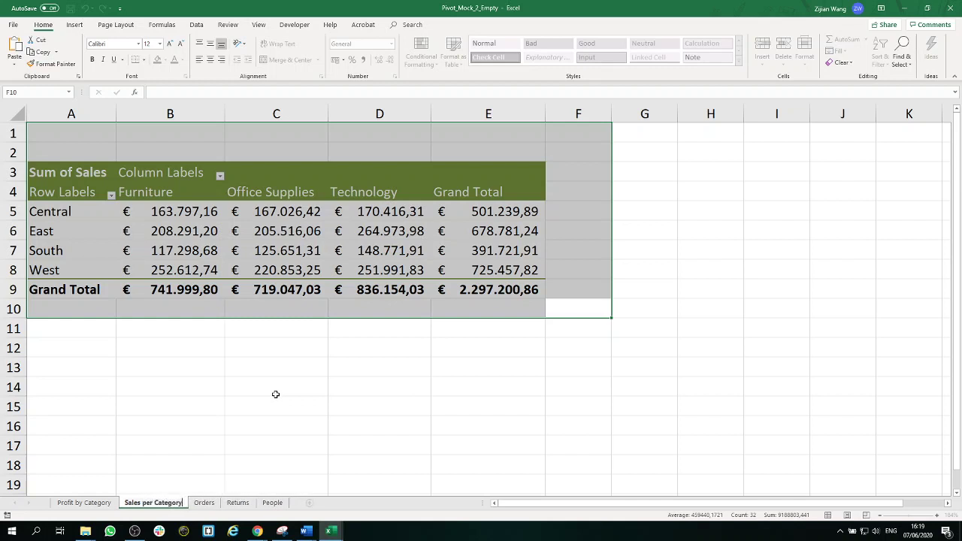
text( and Re)
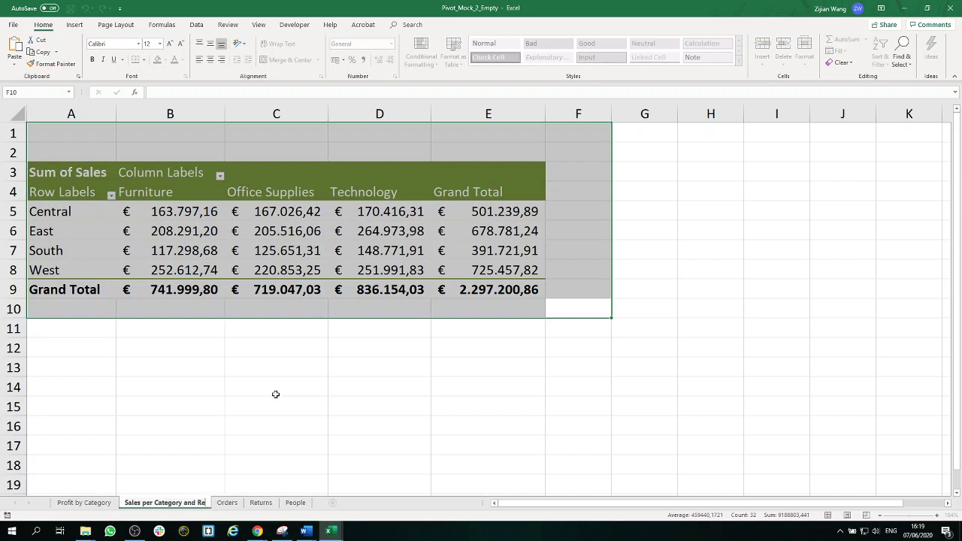
text(gion)
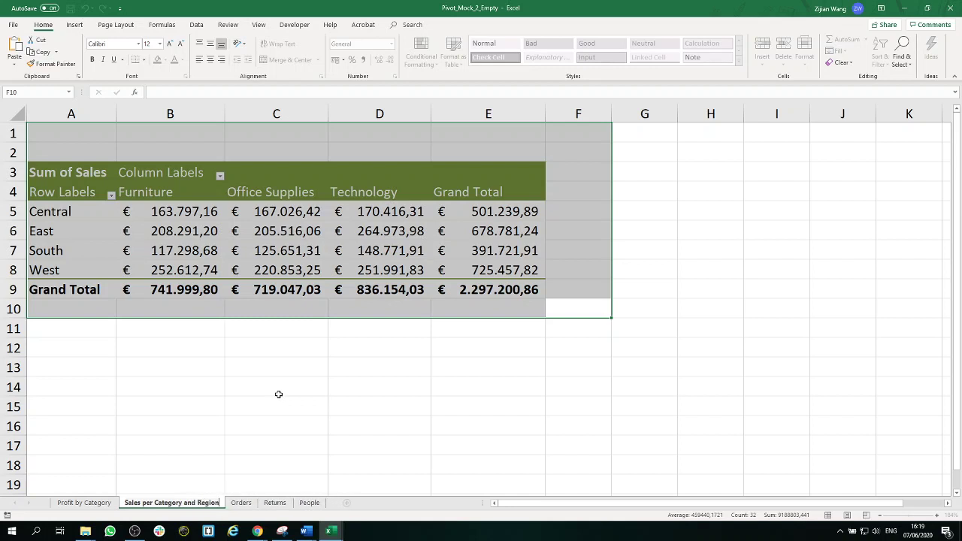
click(283, 398)
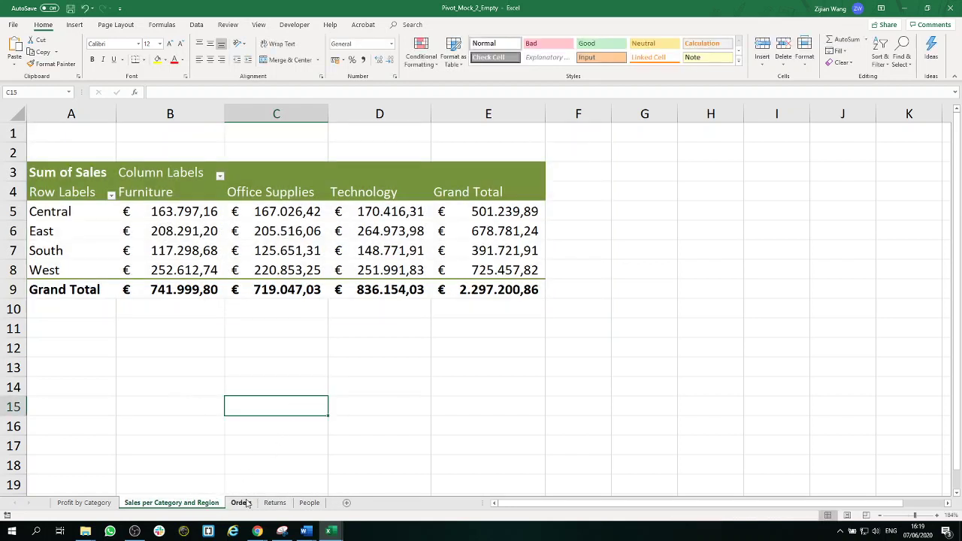
Create a third PivotTable on a new worksheet, using the full data range of the Orders sheet.
click(241, 502)
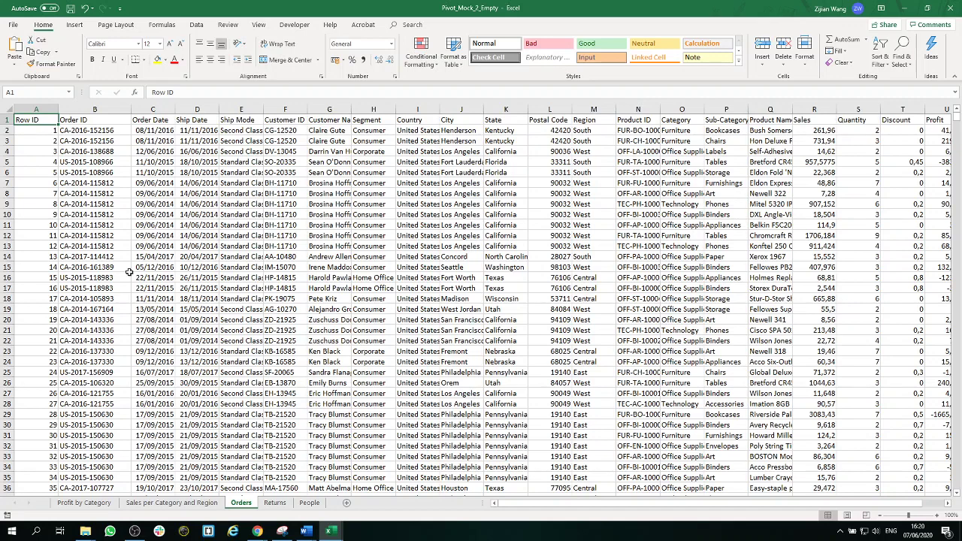
click(78, 26)
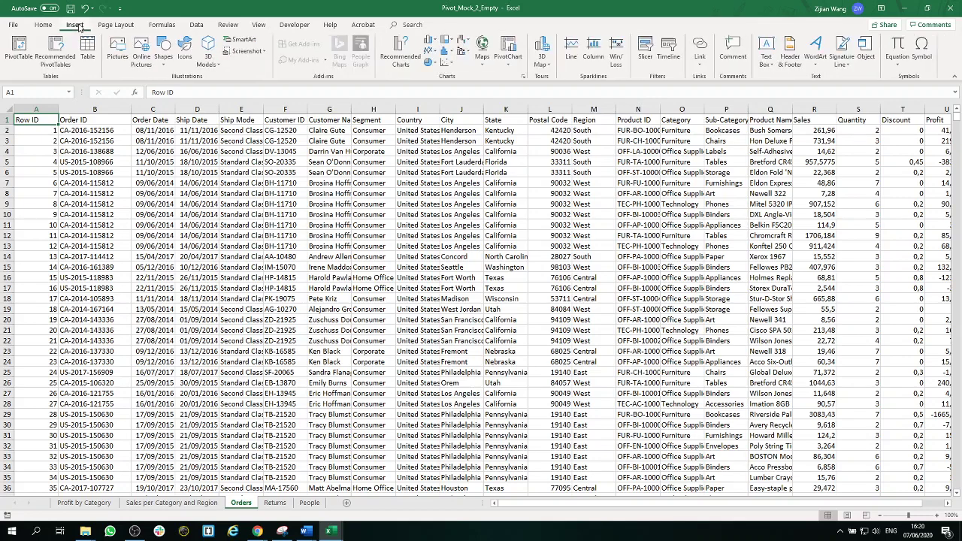
click(18, 48)
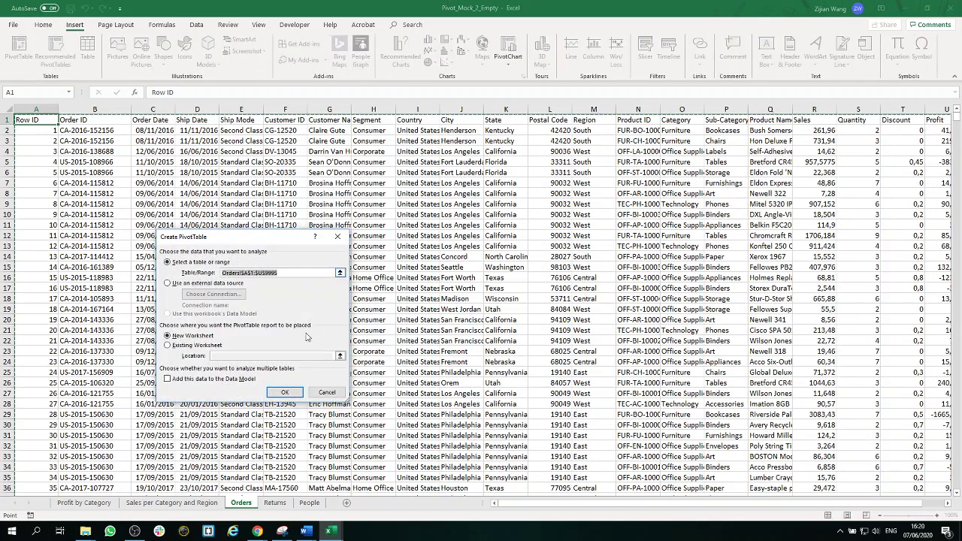
click(284, 393)
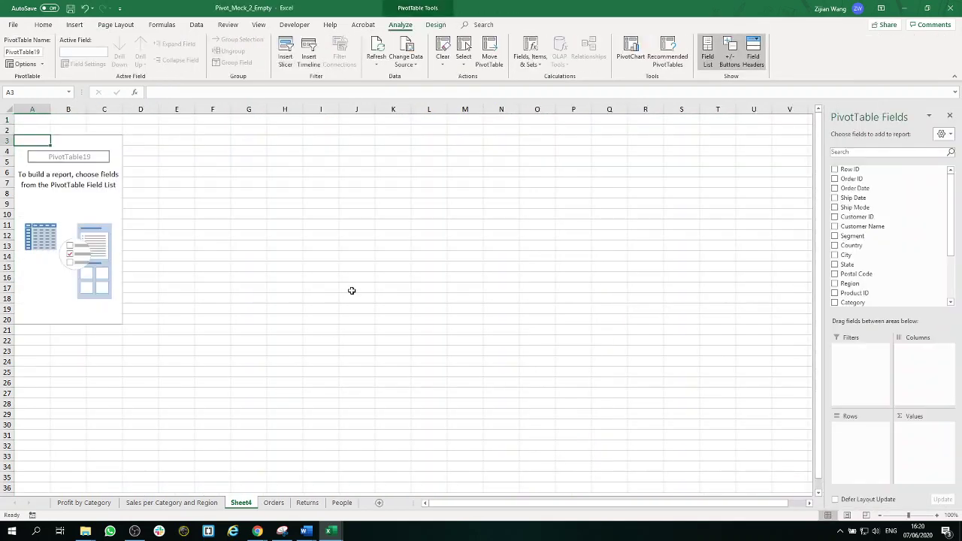
key(alt+Tab)
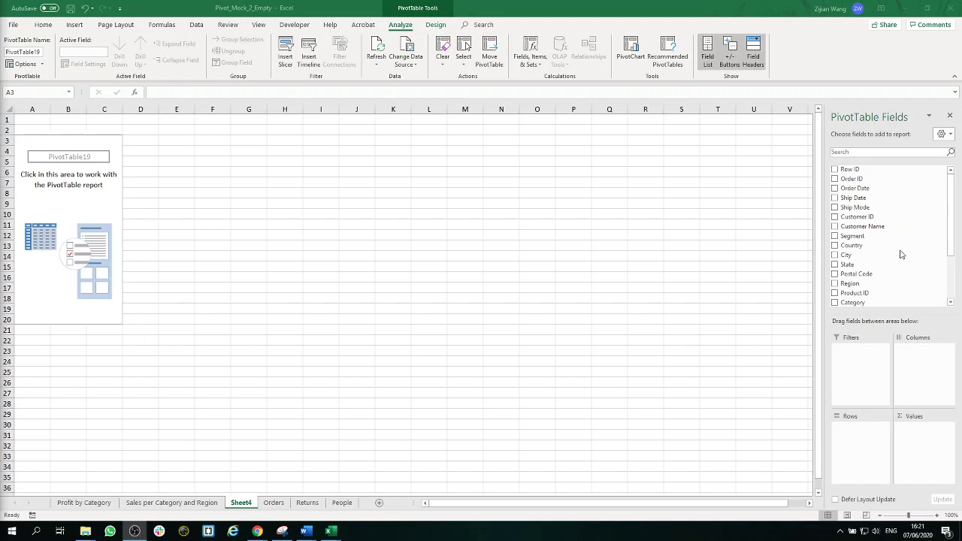
Summarise the sums of Quantity and Profit in the new PivotTable, with Sub-Category as rows and Region as columns.
scroll(901, 248, down, 1)
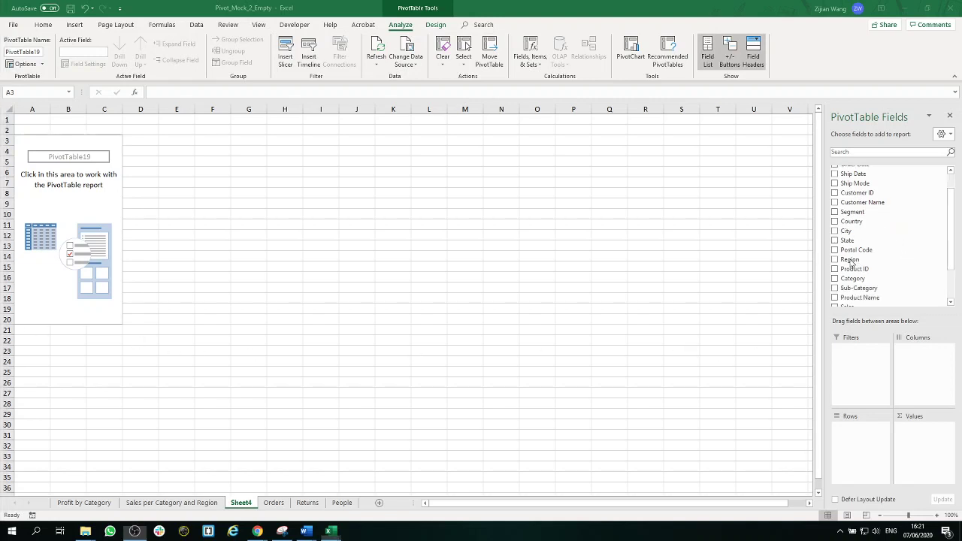
drag(854, 259, 930, 359)
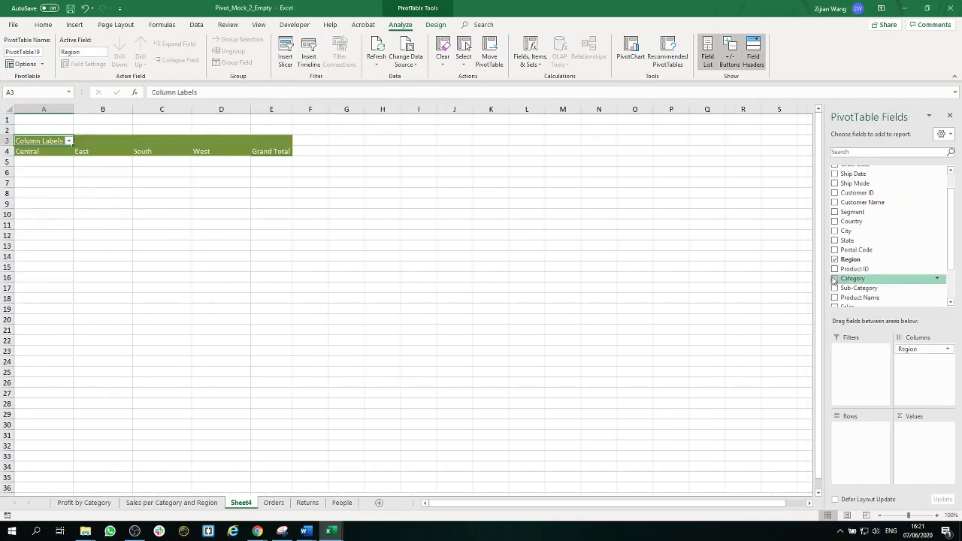
scroll(884, 240, up, 1)
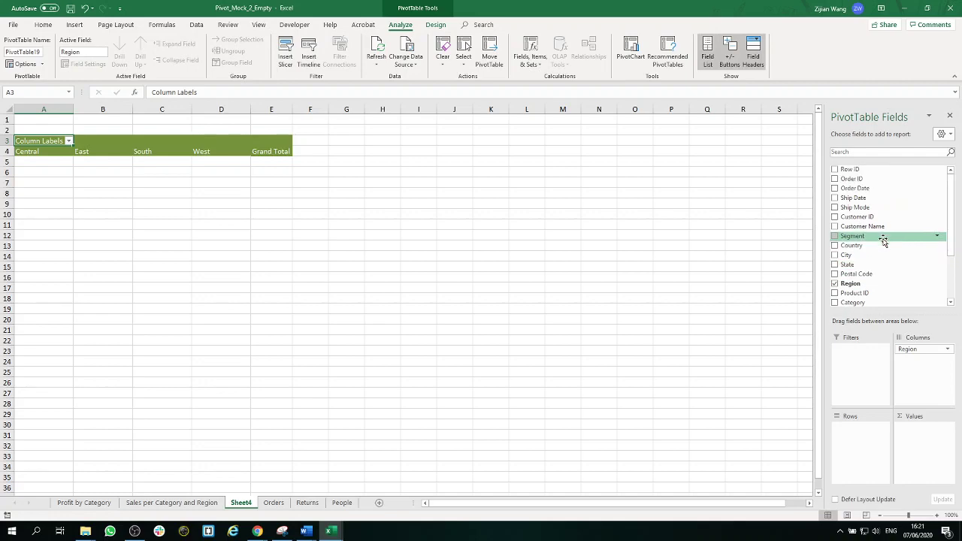
scroll(884, 241, down, 3)
drag(881, 240, 857, 439)
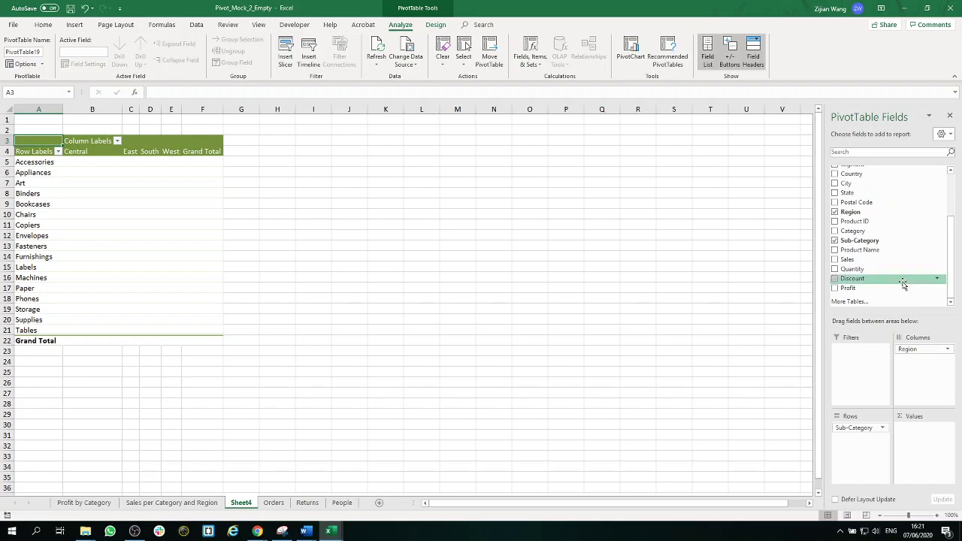
drag(878, 269, 930, 460)
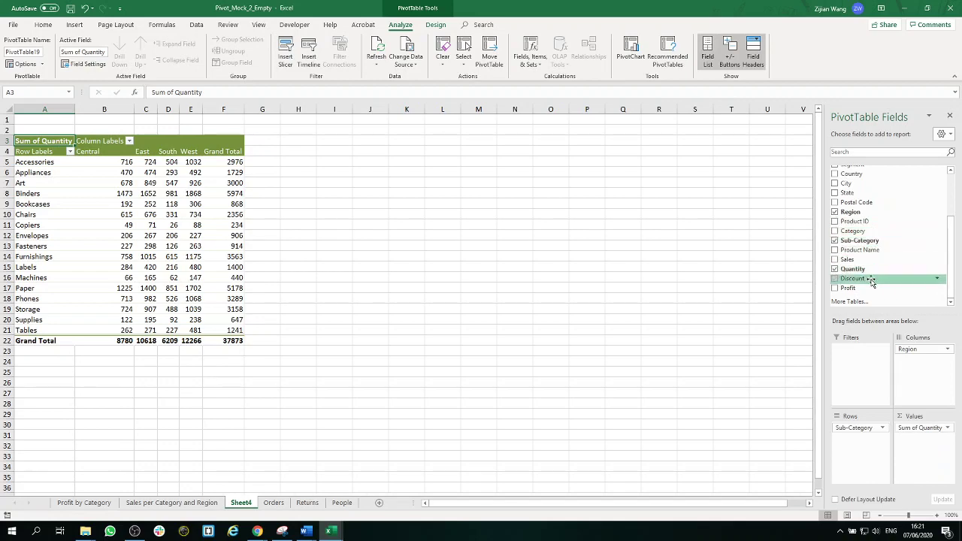
drag(864, 288, 930, 443)
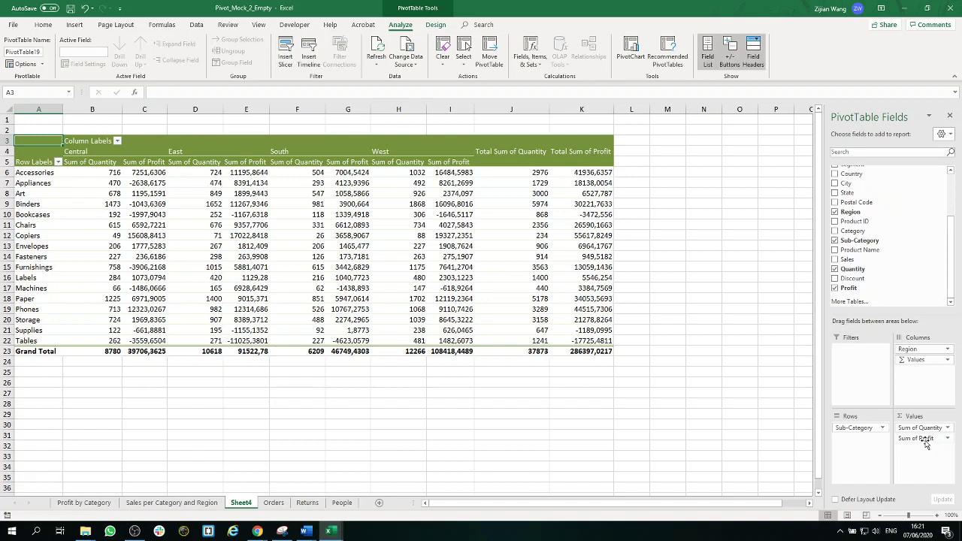
Place Sum of Profit before Sum of Quantity and move the Values field from columns to rows beneath Sub-Category.
drag(926, 444, 924, 425)
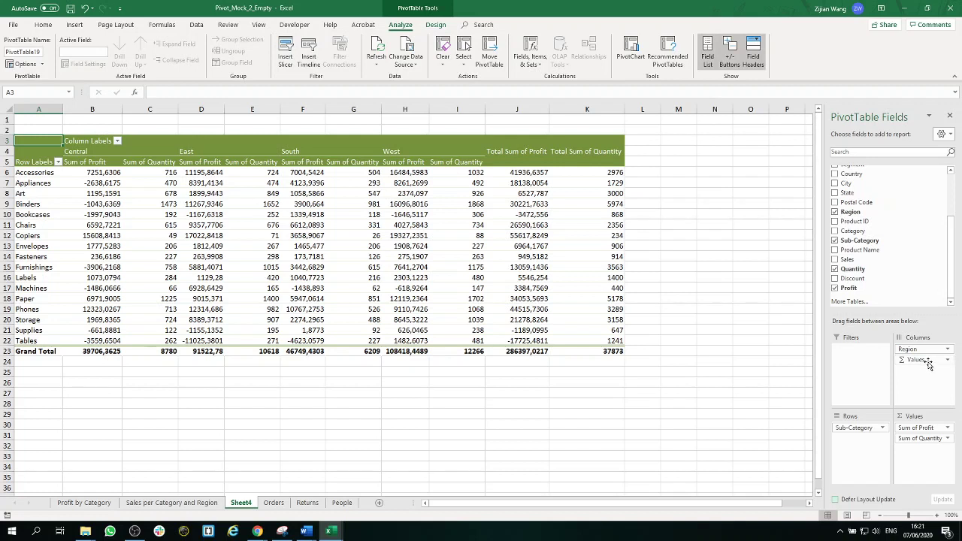
drag(928, 362, 849, 454)
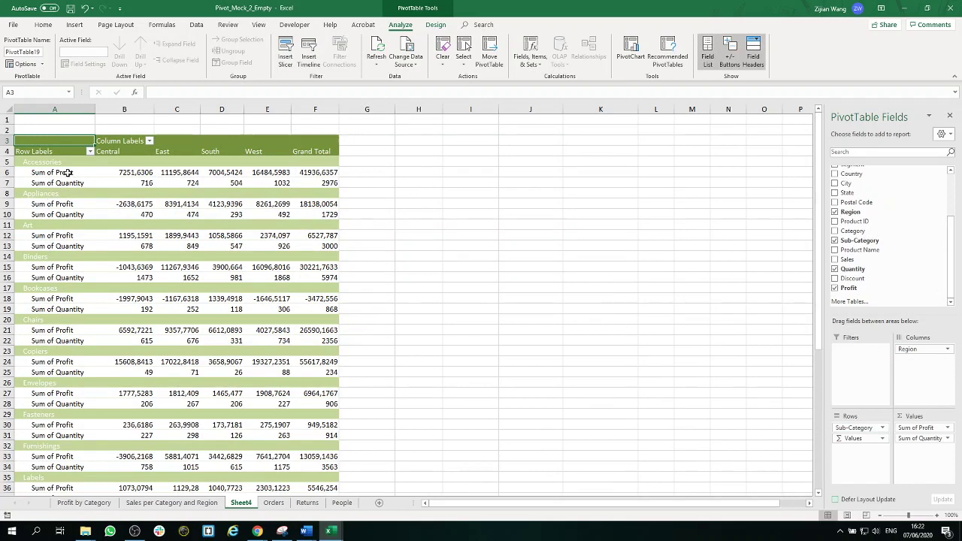
drag(58, 163, 57, 180)
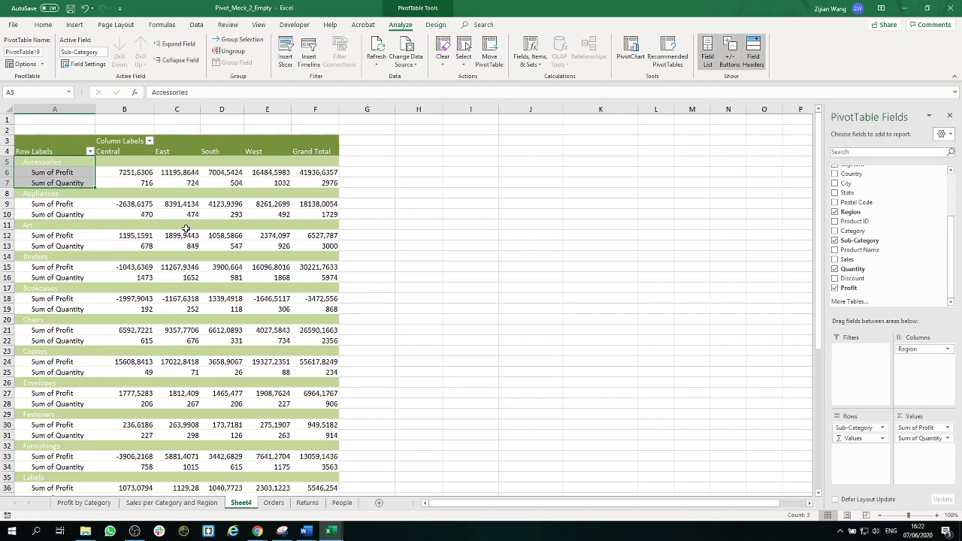
Show the PivotTable in Tabular Form so the sub-categories and value names occupy separate columns.
click(435, 25)
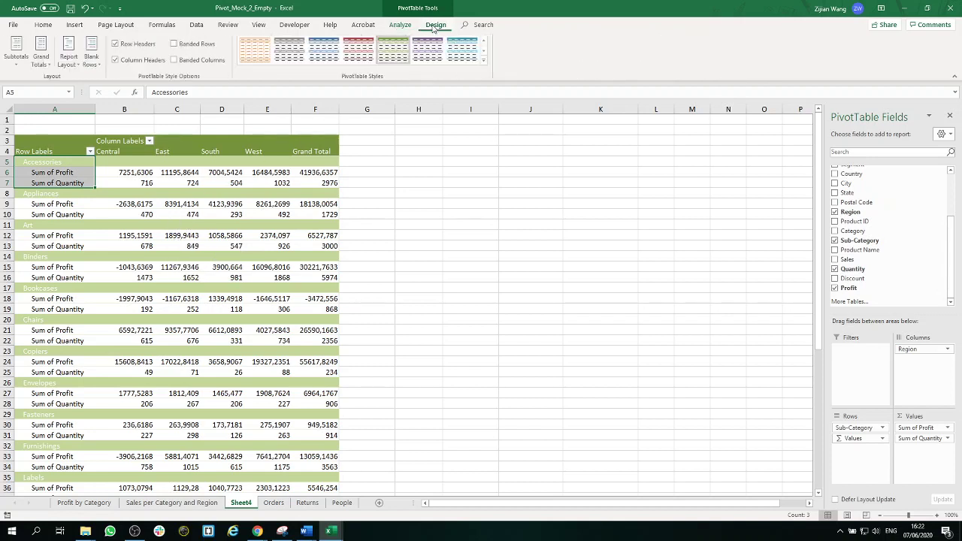
click(77, 66)
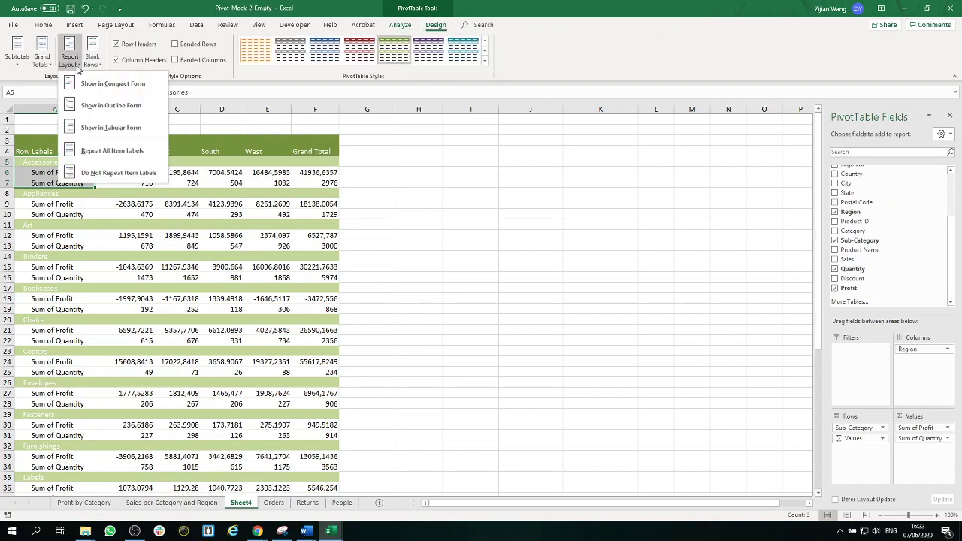
click(93, 128)
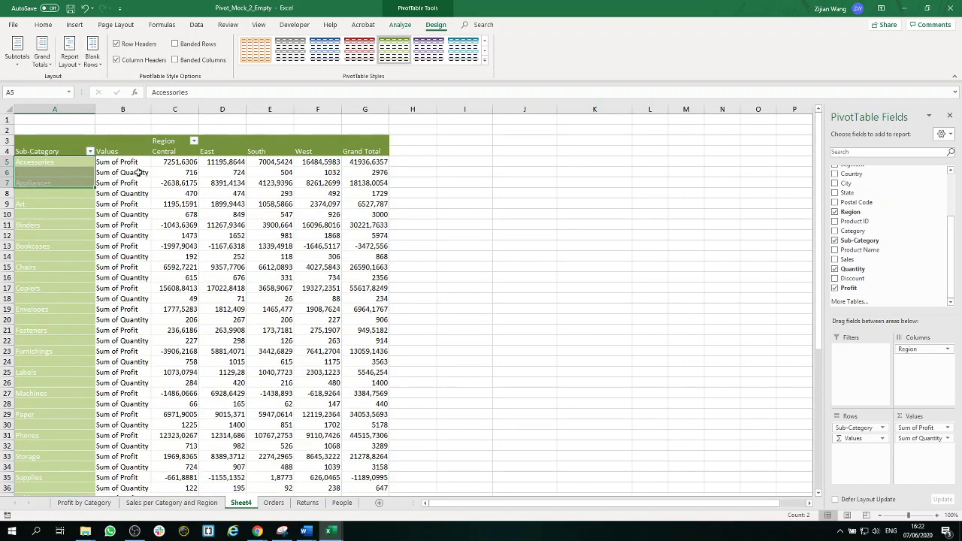
click(126, 175)
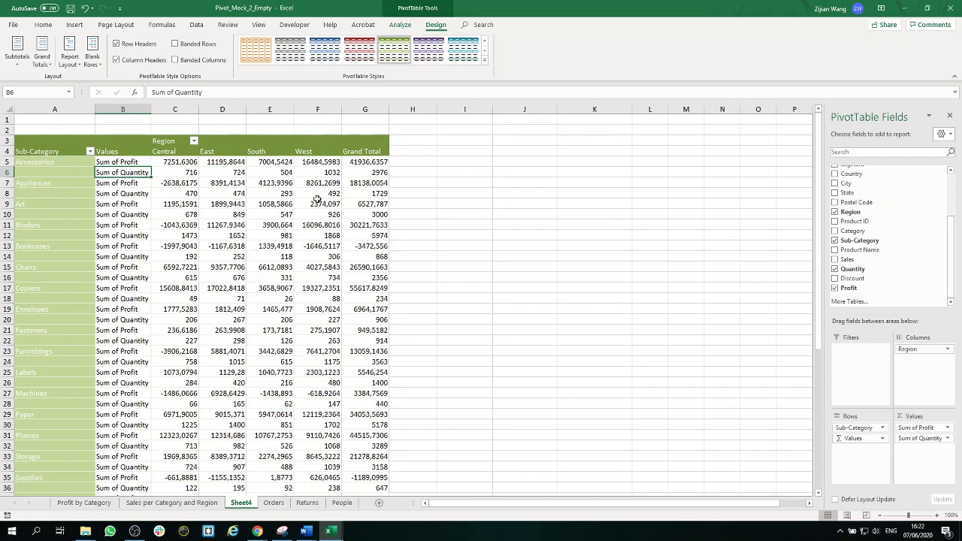
Apply the Currency number format to the Sum of Profit values, with two decimals and negative numbers in red without a minus sign.
scroll(327, 195, down, 5)
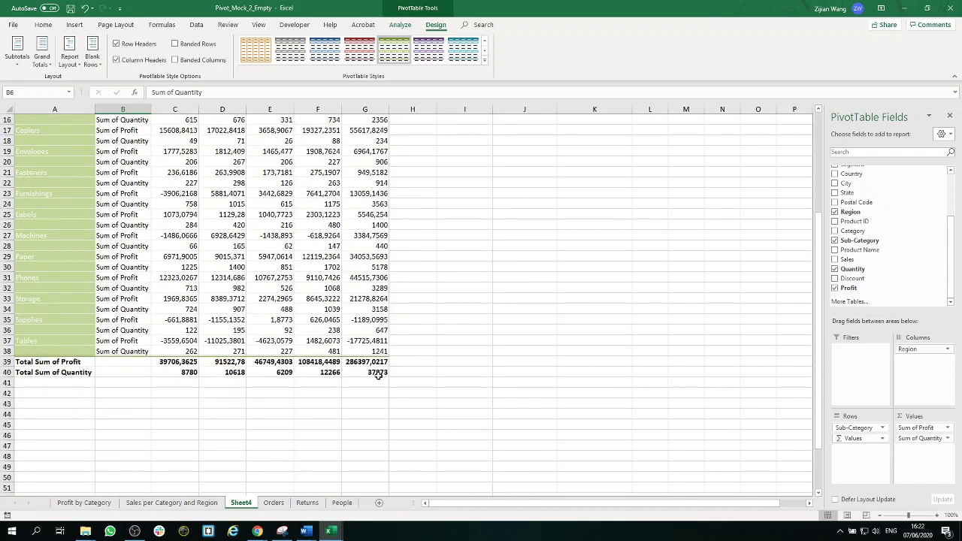
mouse_move(378, 374)
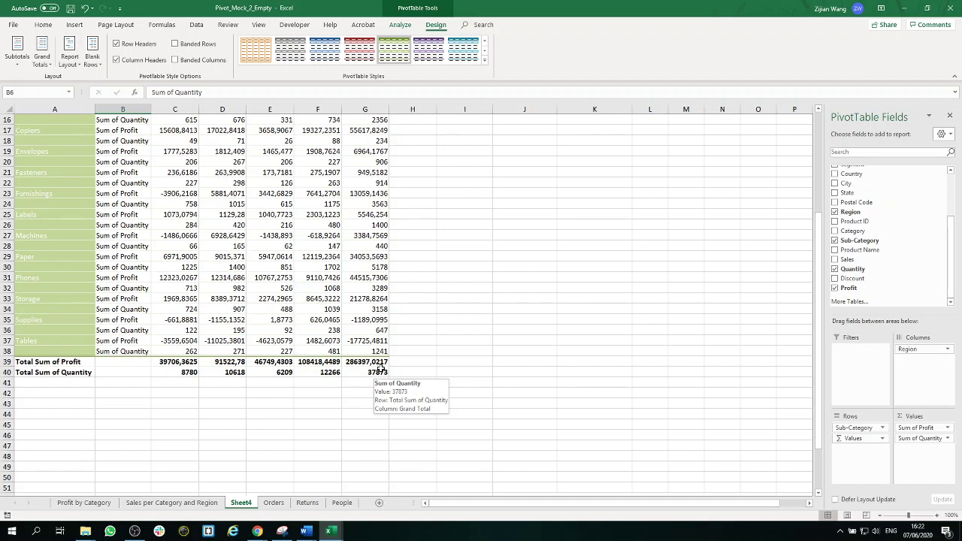
drag(373, 363, 160, 360)
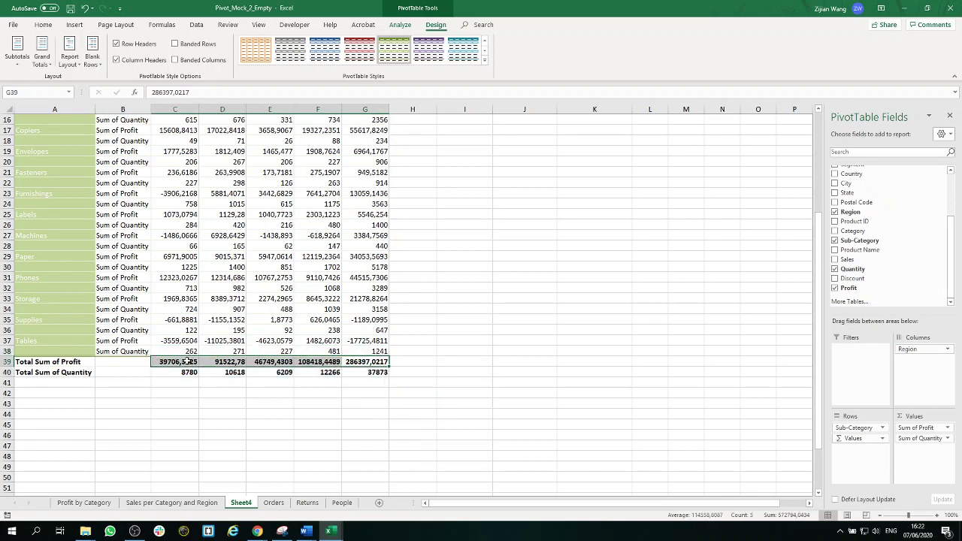
right_click(186, 361)
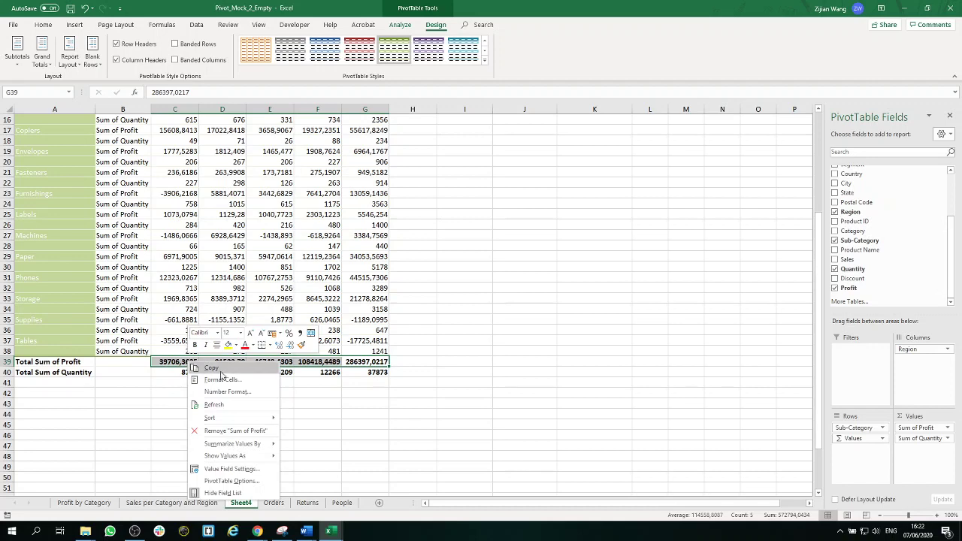
click(238, 394)
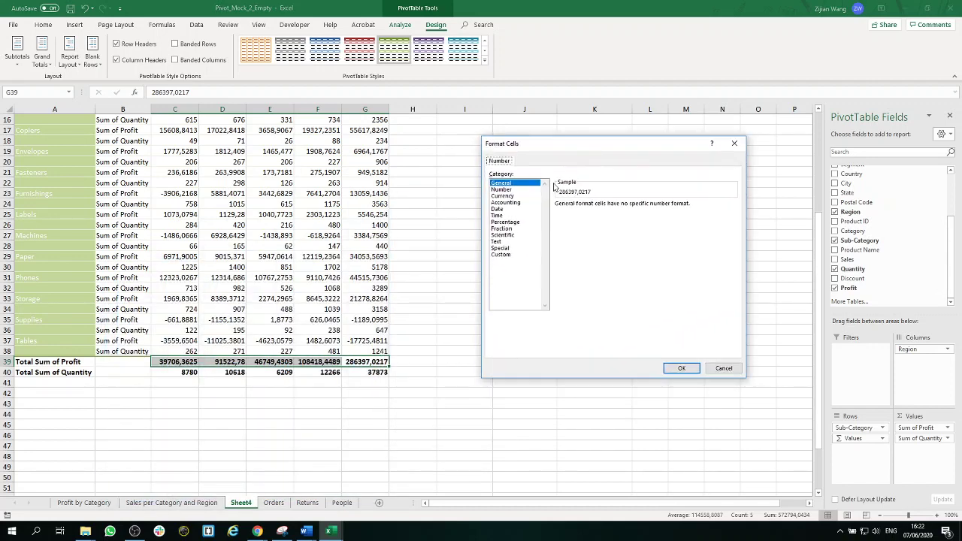
click(515, 196)
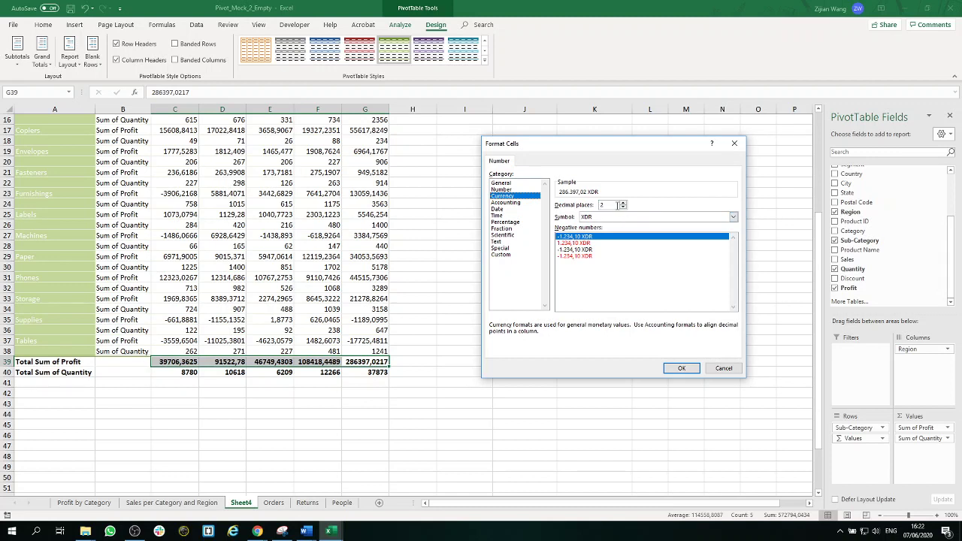
click(591, 244)
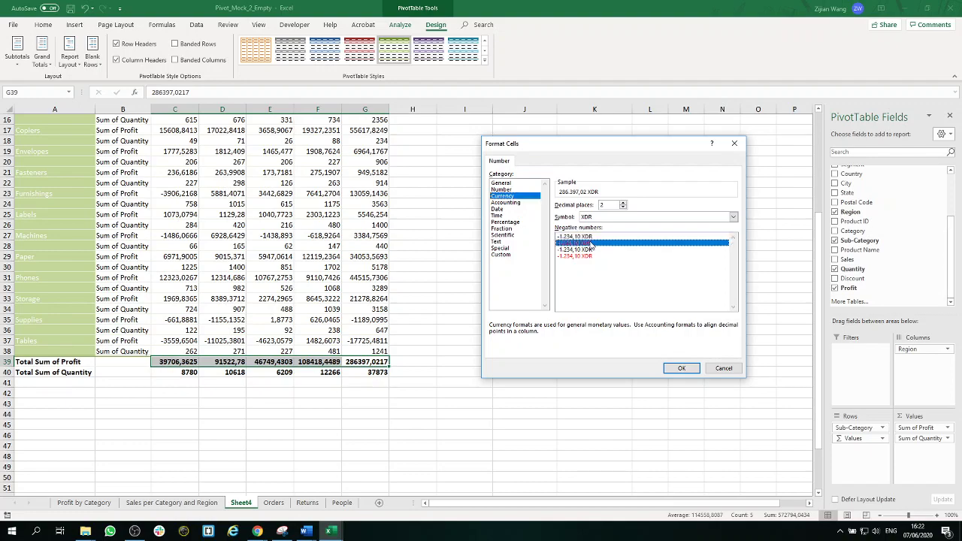
click(681, 368)
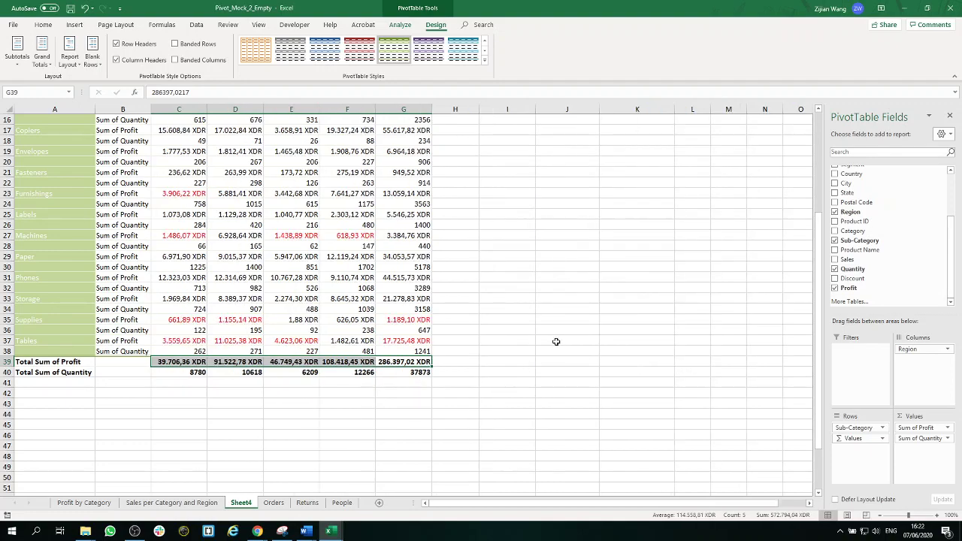
scroll(556, 342, up, 3)
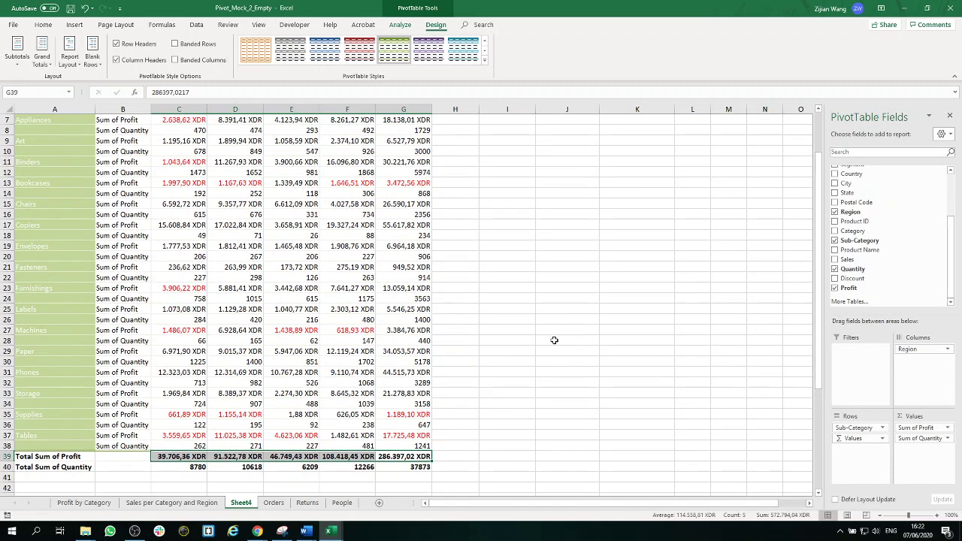
click(481, 393)
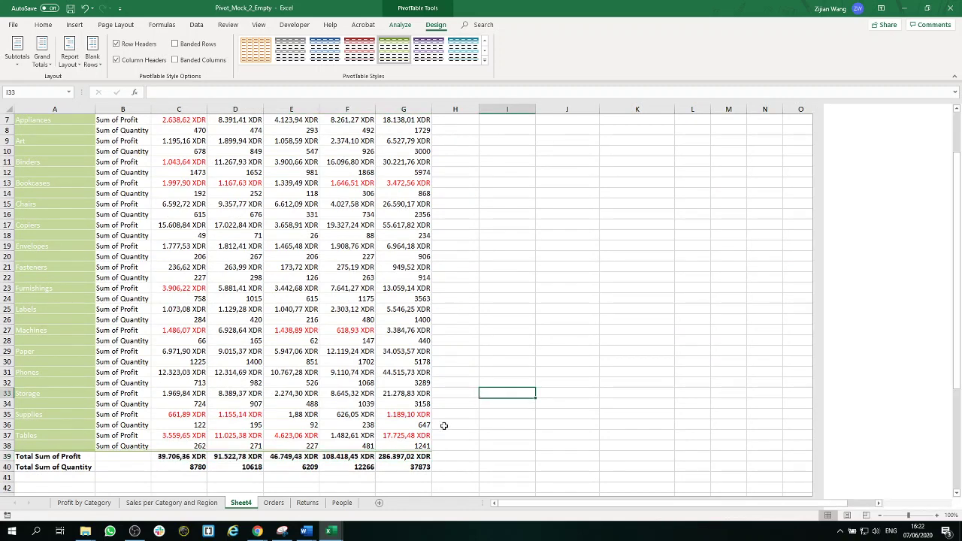
click(421, 459)
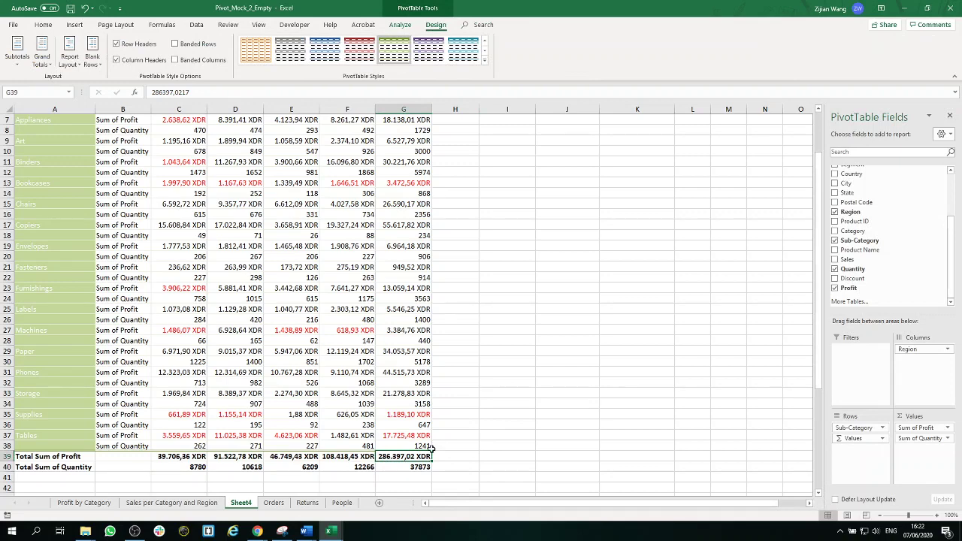
scroll(406, 456, up, 2)
scroll(293, 257, down, 4)
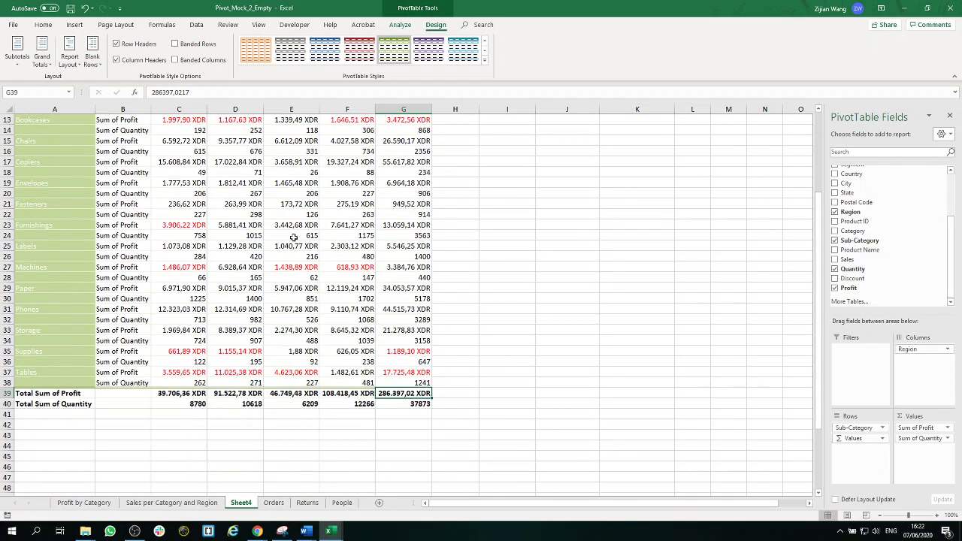
Set the currency symbol of the Sum of Profit values to € Dutch (Netherlands).
right_click(251, 396)
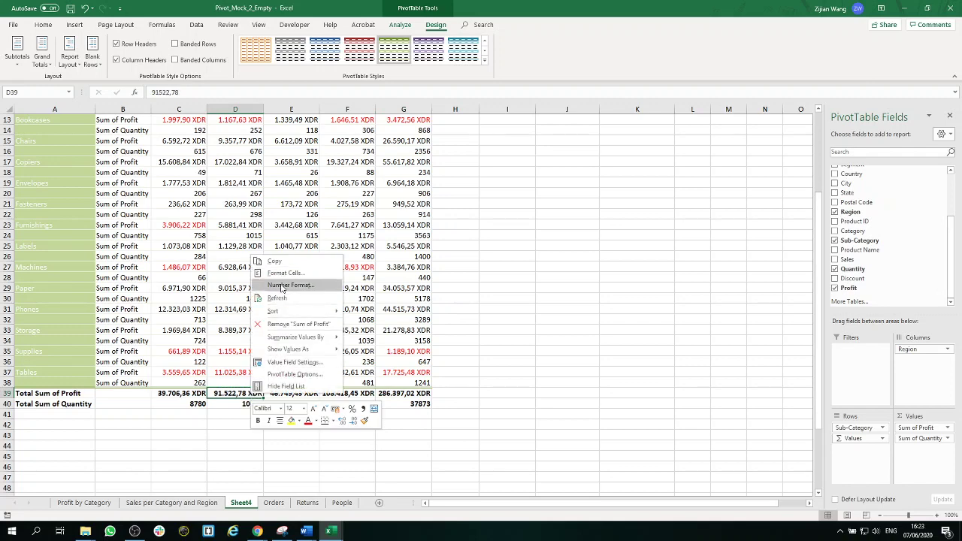
click(284, 285)
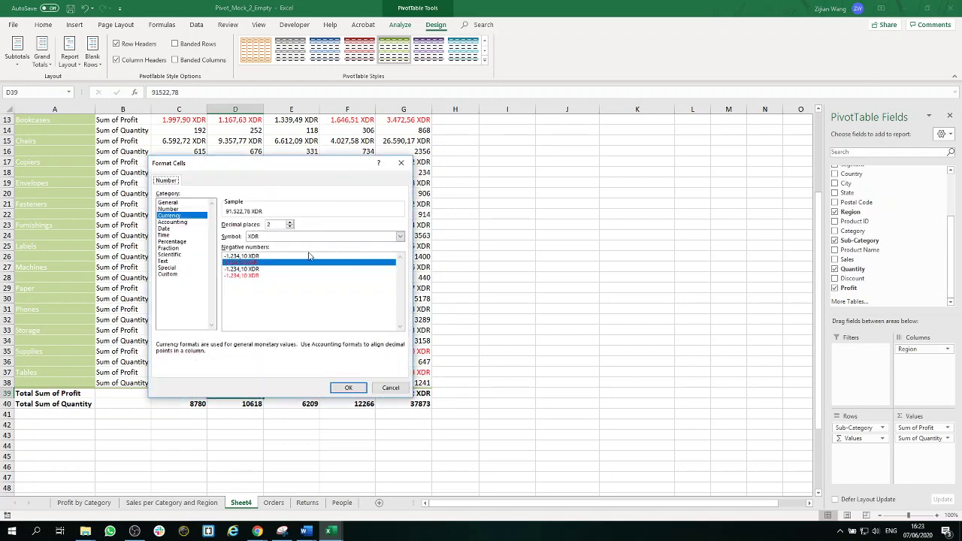
click(400, 236)
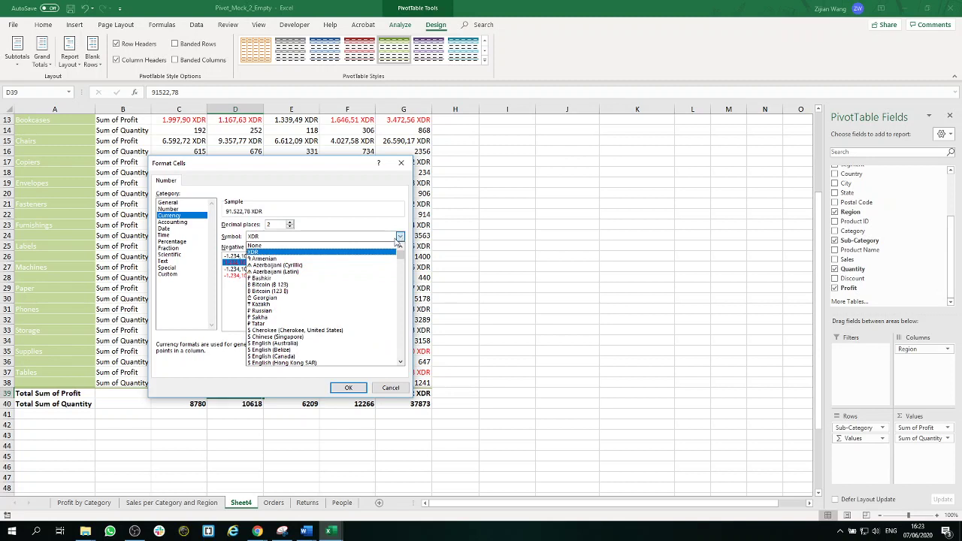
scroll(376, 314, down, 15)
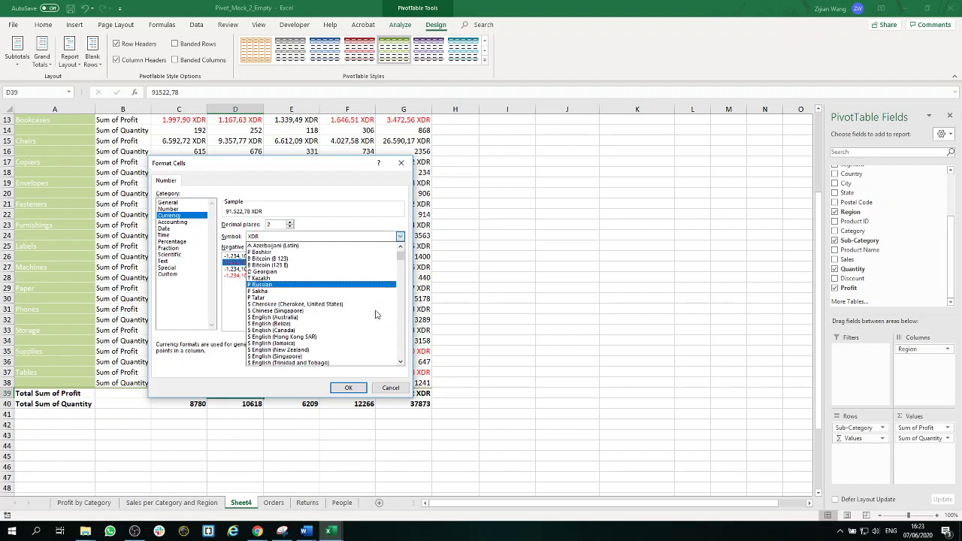
scroll(336, 321, down, 8)
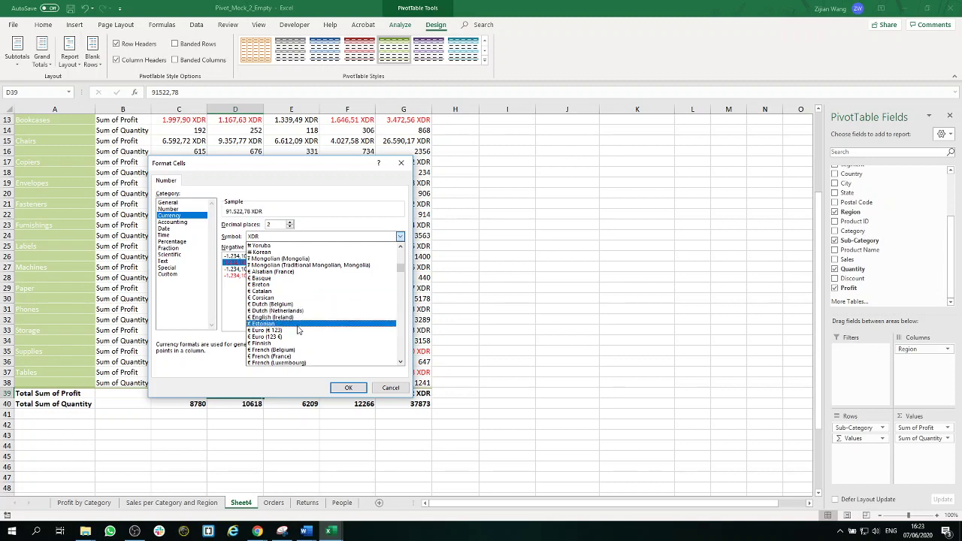
click(302, 311)
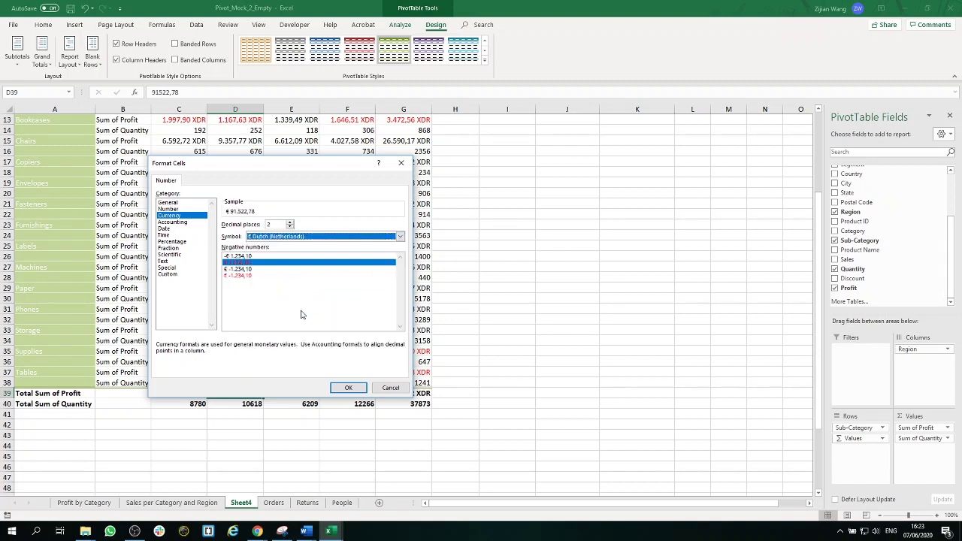
click(361, 389)
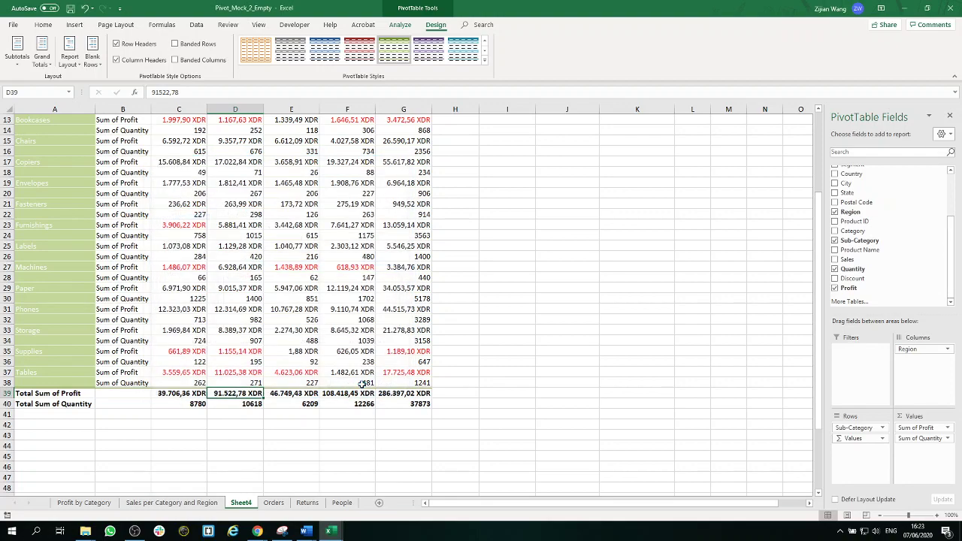
scroll(403, 350, up, 1)
scroll(403, 350, up, 4)
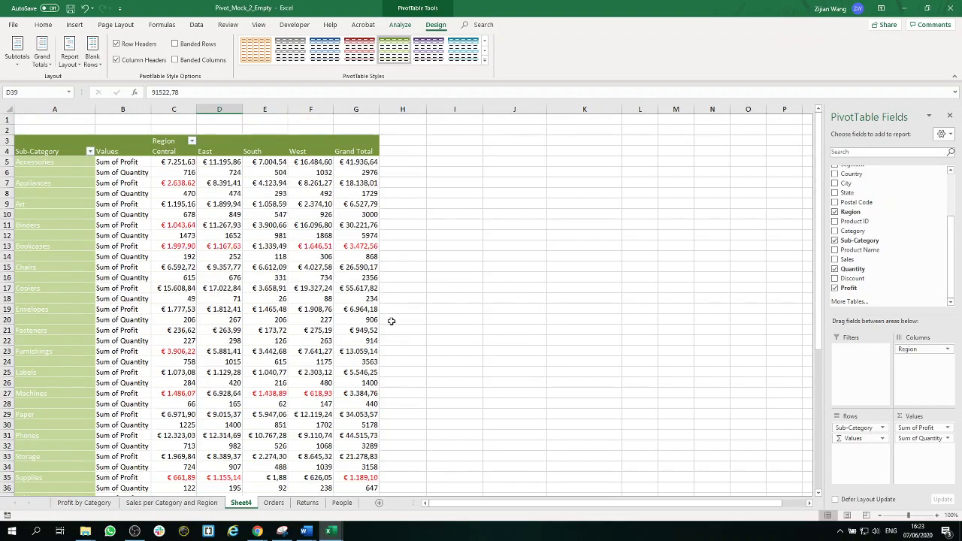
click(404, 246)
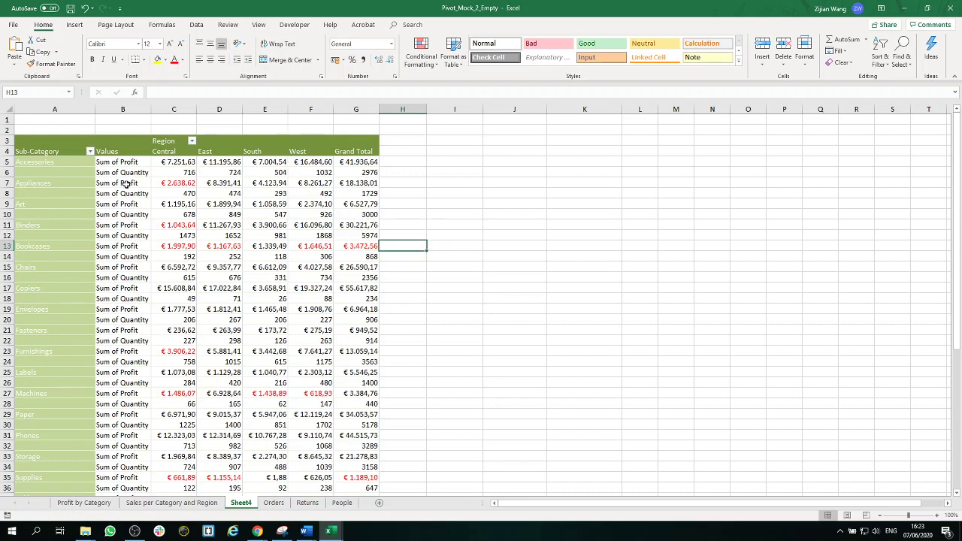
scroll(288, 253, down, 5)
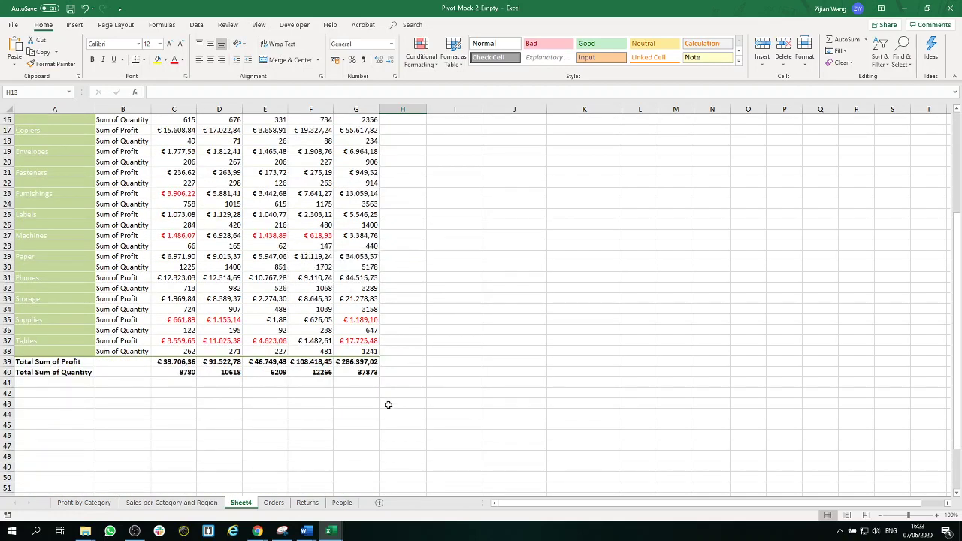
drag(394, 383, 45, 130)
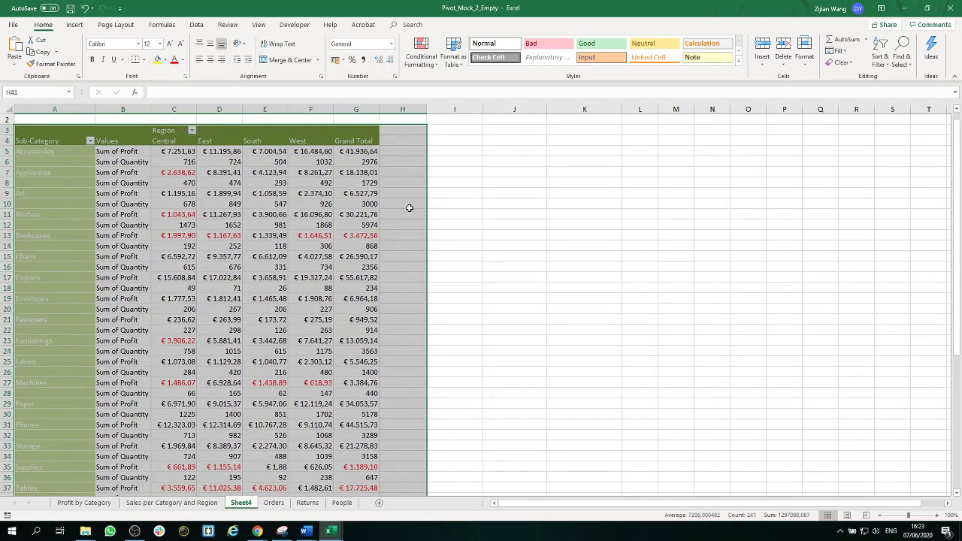
click(476, 202)
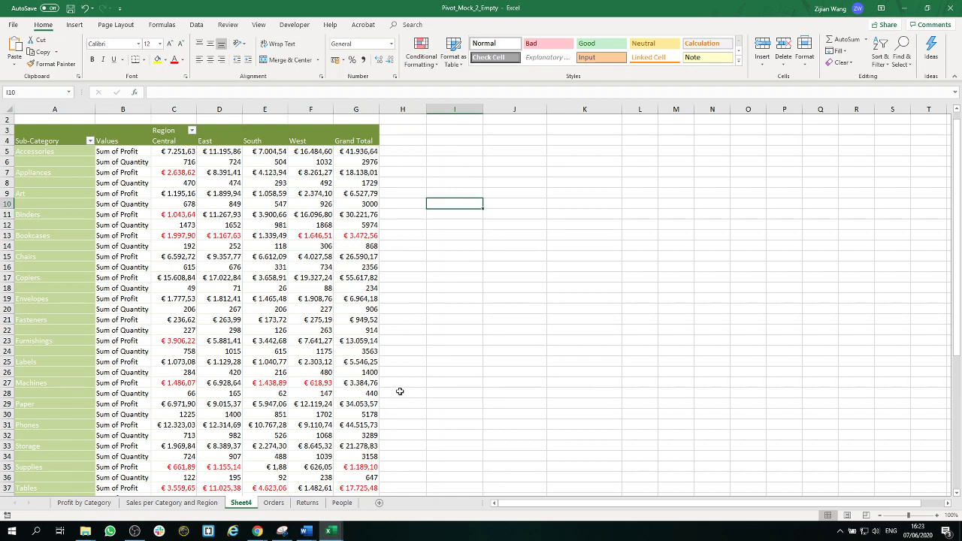
Rename the Sheet4 worksheet as Prof and Quant per SubCategory.
double_click(248, 503)
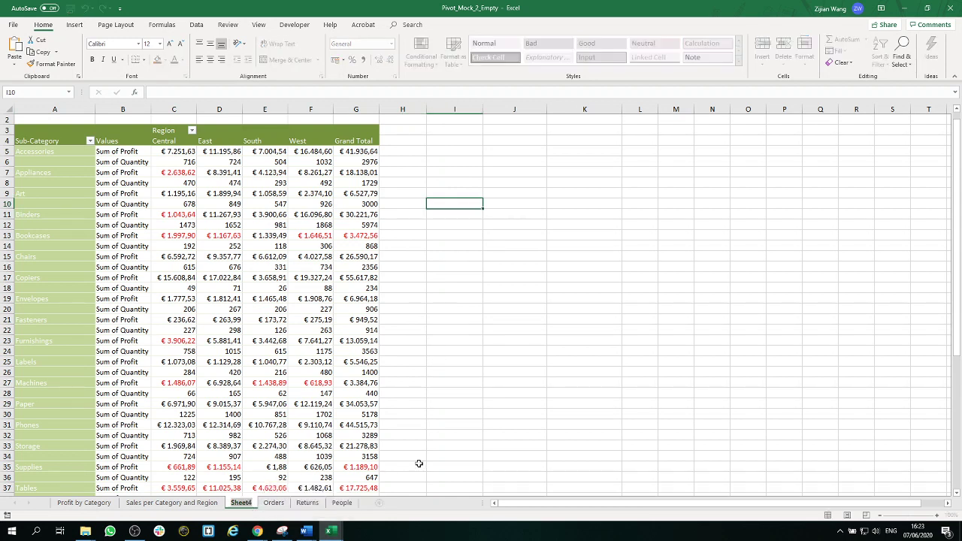
text(Prof a)
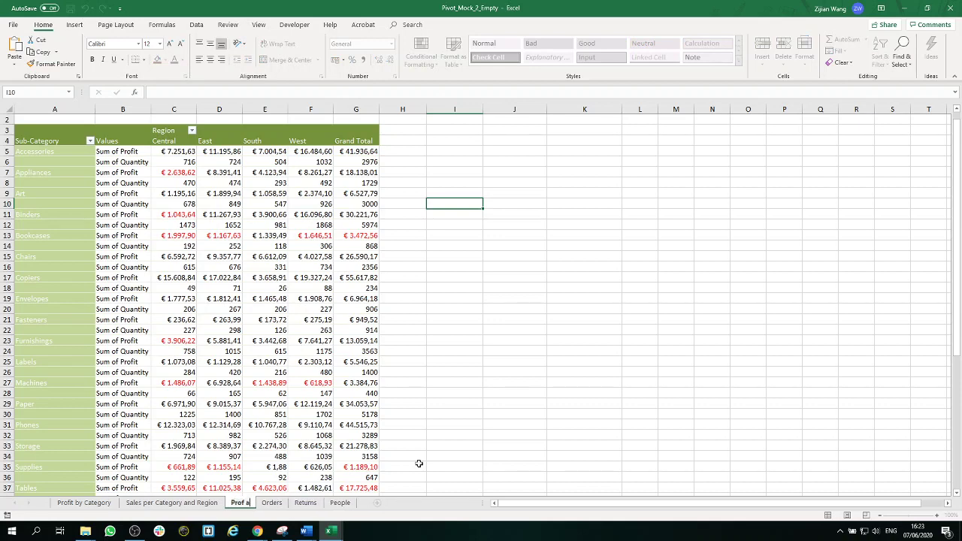
text(nd Quant)
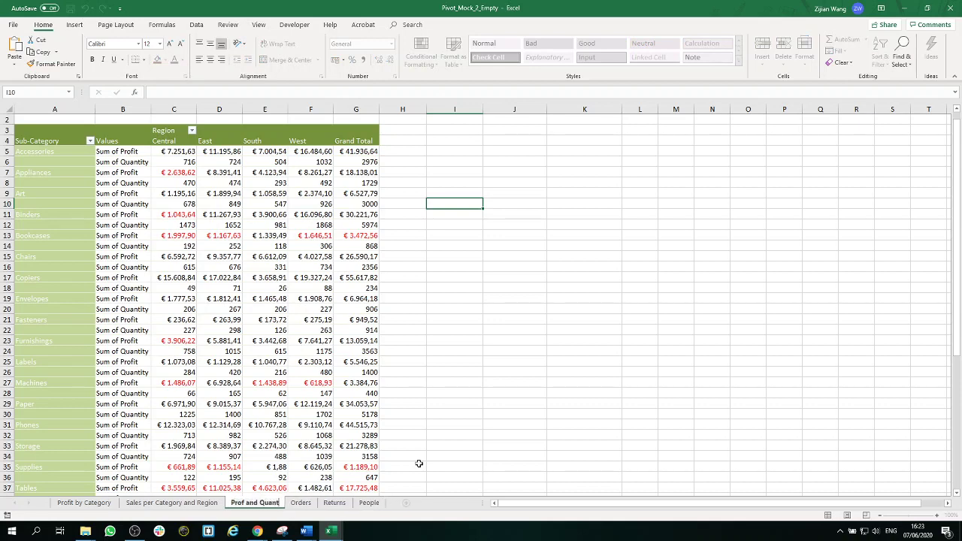
text( per)
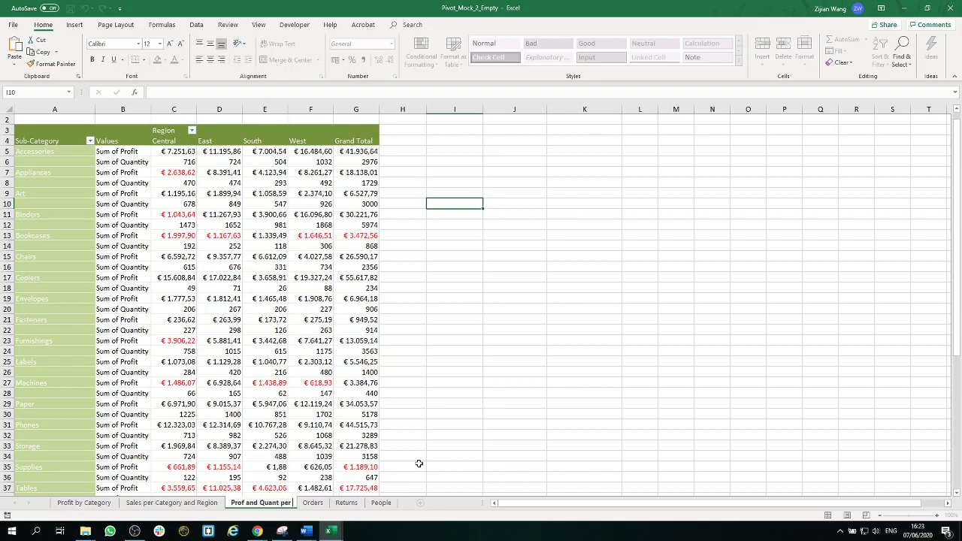
text( Sub)
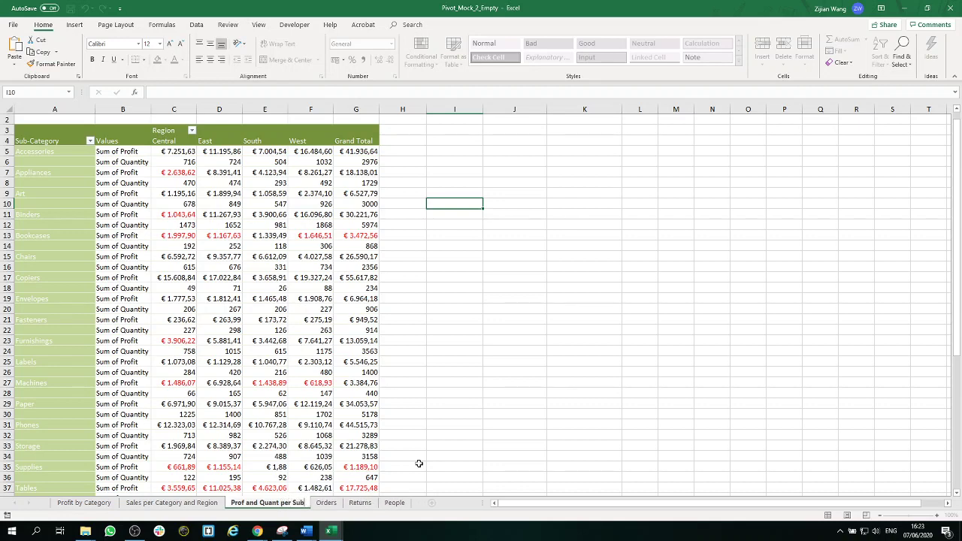
text(Category)
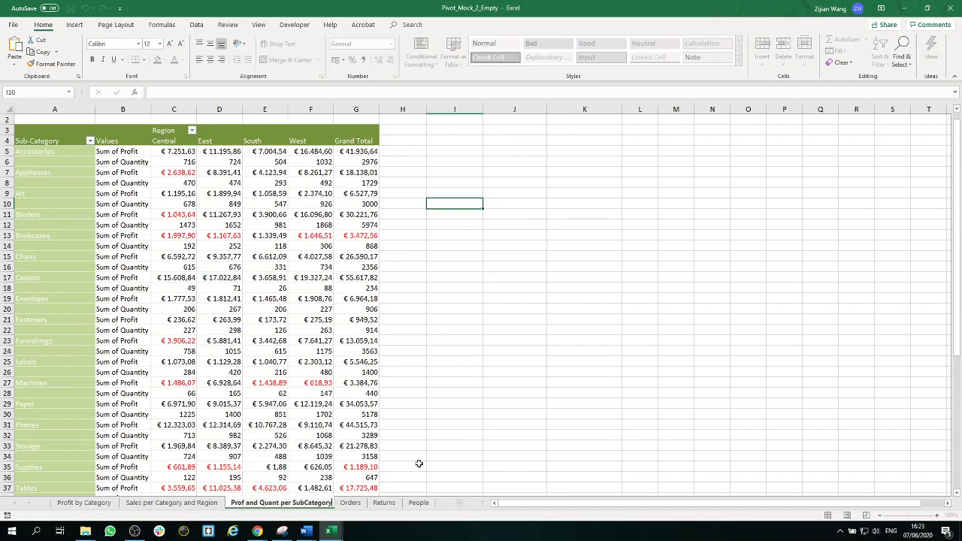
click(418, 463)
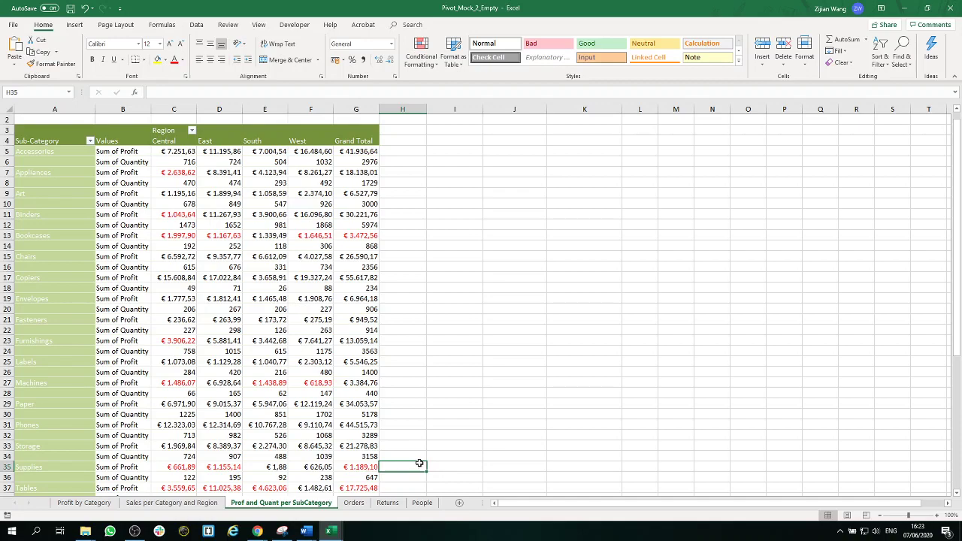
Look over the Orders, Returns and People sheets that hold the source data.
click(353, 502)
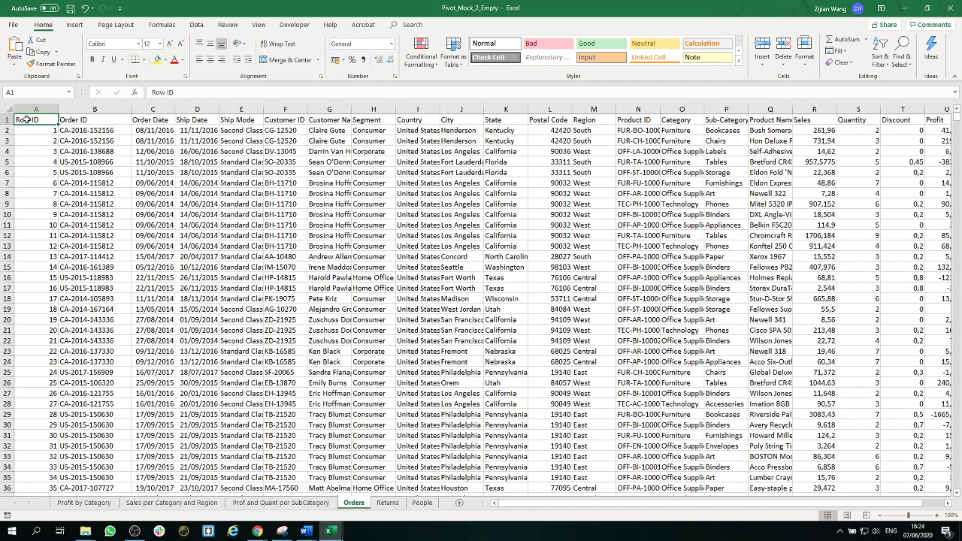
click(388, 501)
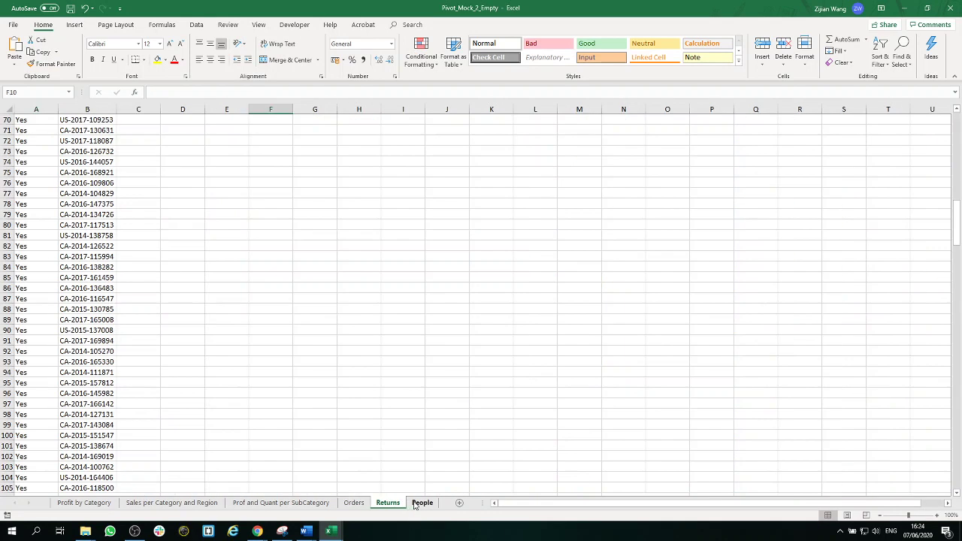
key(ctrl+Page_Down)
click(391, 503)
click(353, 502)
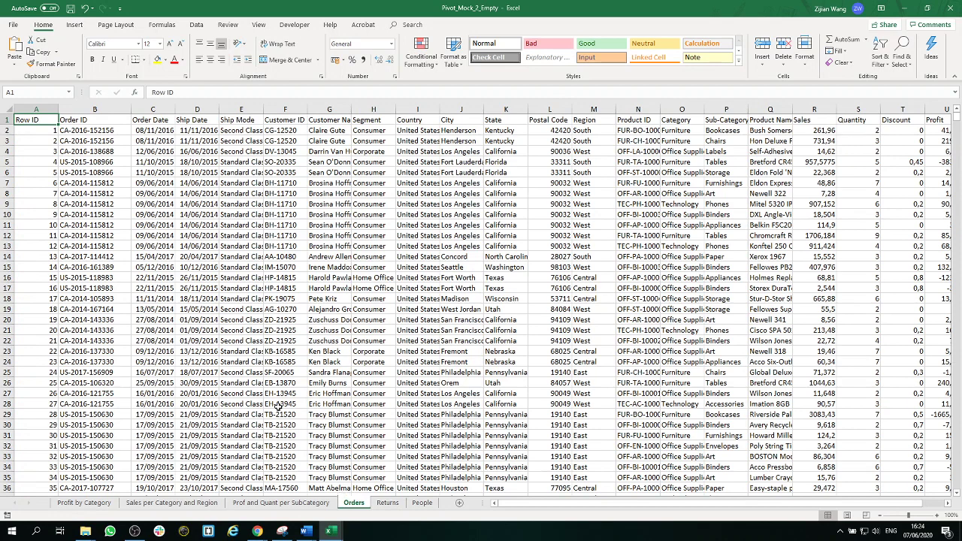
click(388, 503)
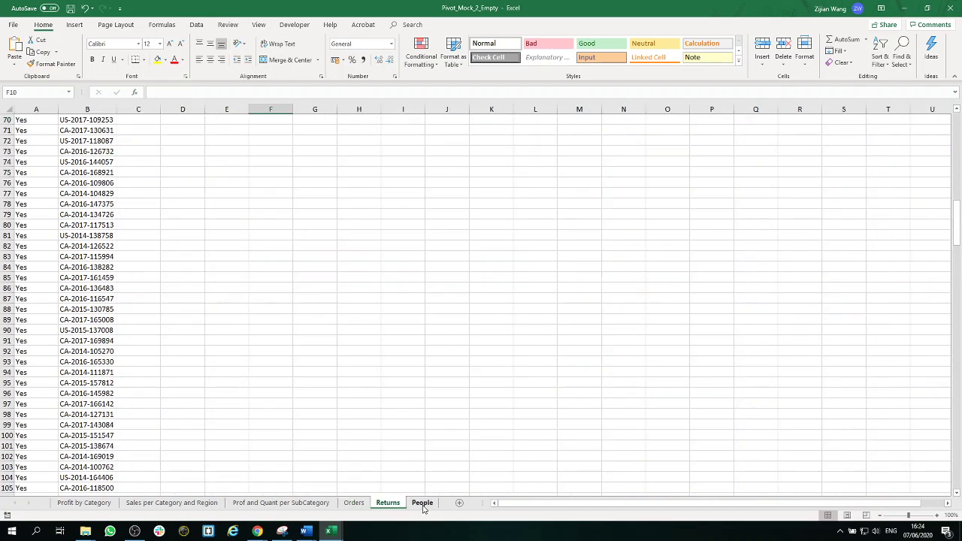
click(423, 503)
Create a PivotTable from the Orders data range A1:U9995 on a new worksheet.
click(353, 503)
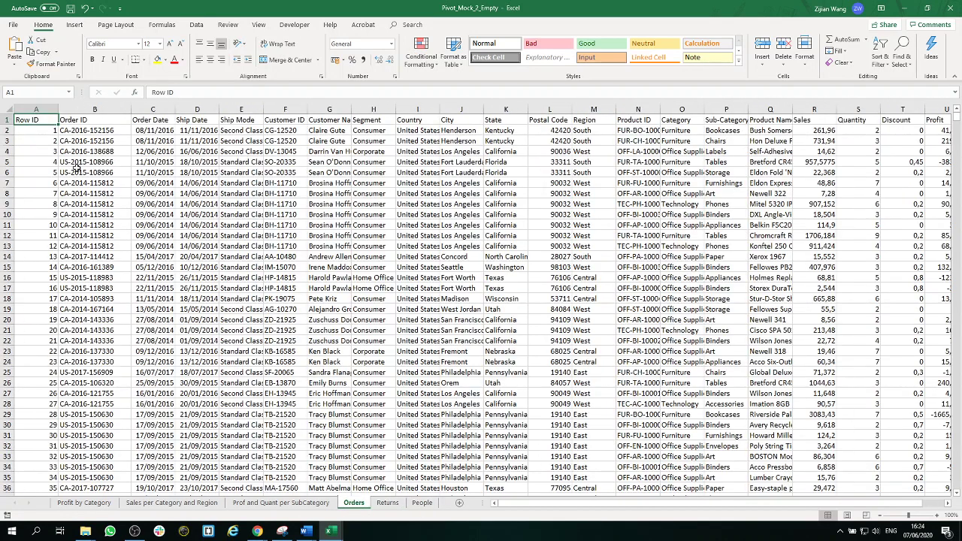
click(74, 25)
click(20, 48)
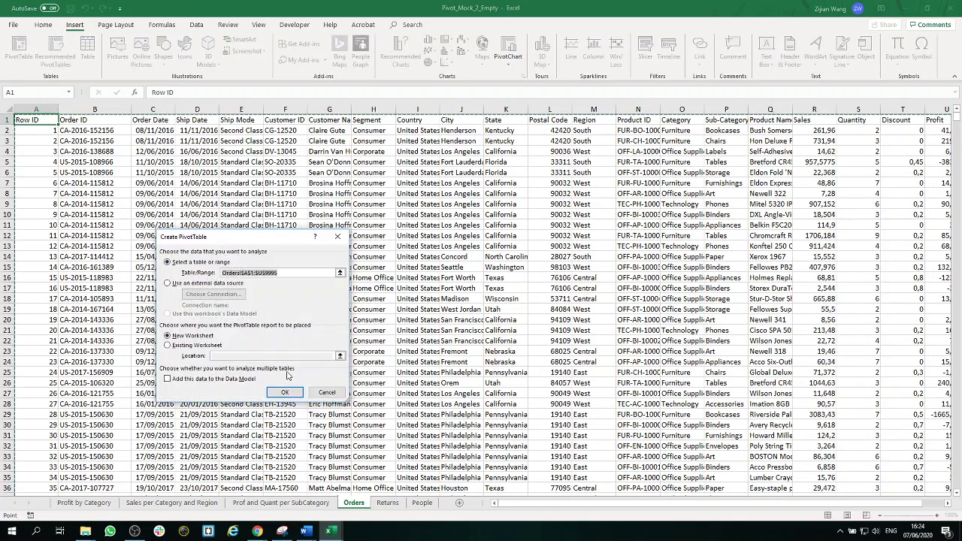
click(285, 394)
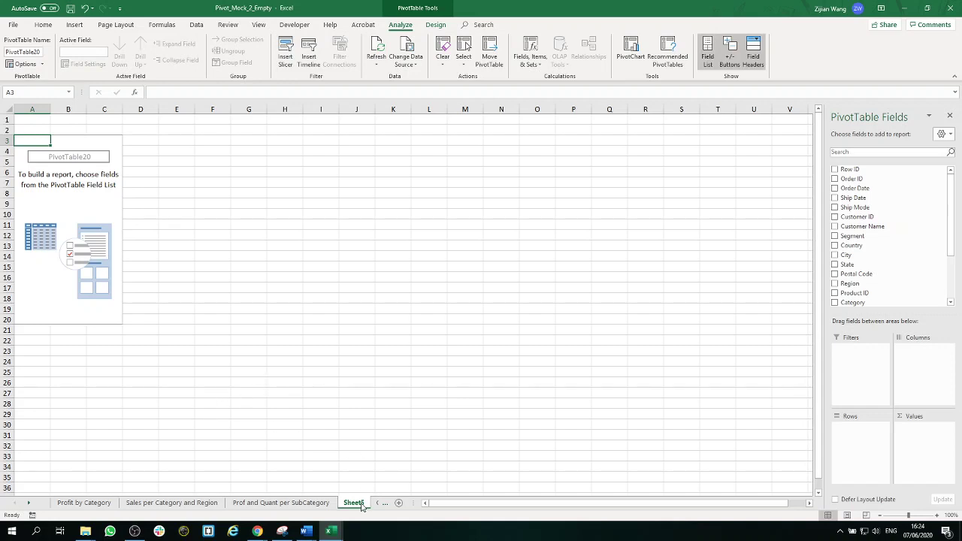
Rename the new PivotTable worksheet as Sales per State %.
drag(361, 505, 374, 492)
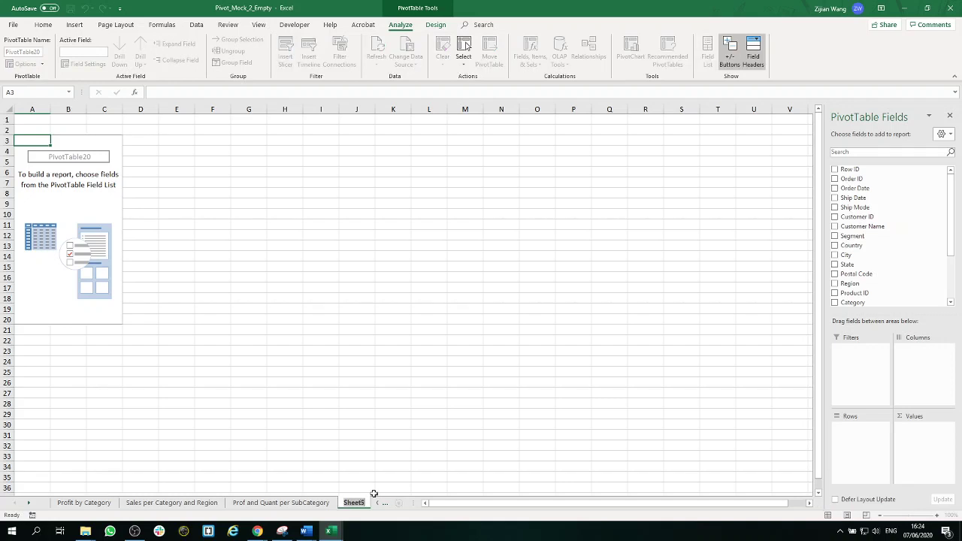
text(Sales per State)
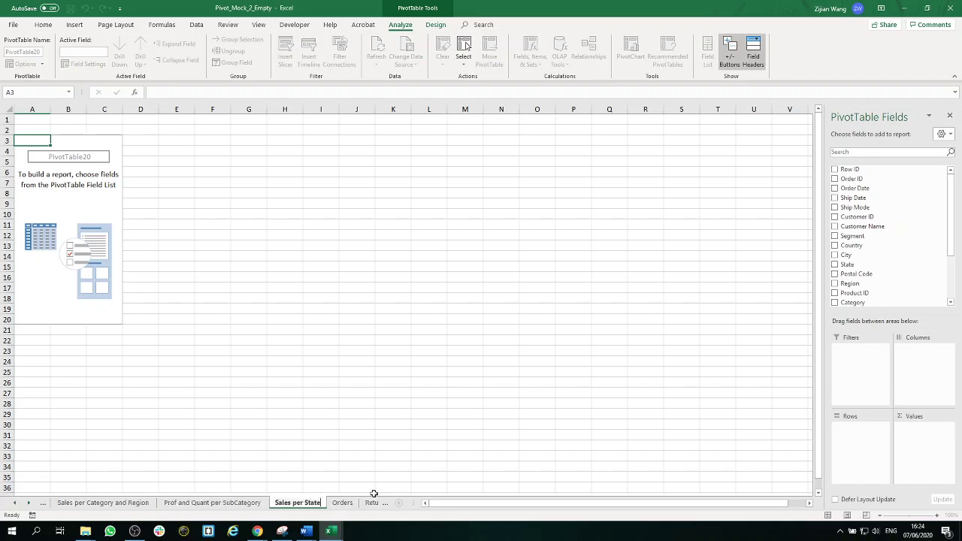
text( %)
click(280, 286)
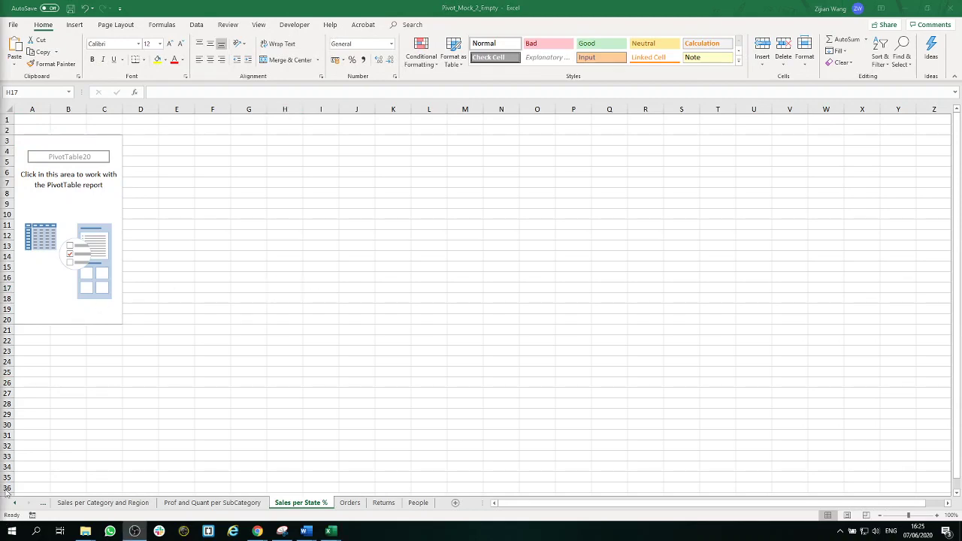
Build the PivotTable with Segment as filter, State as rows and the sum of Sales as values.
click(95, 234)
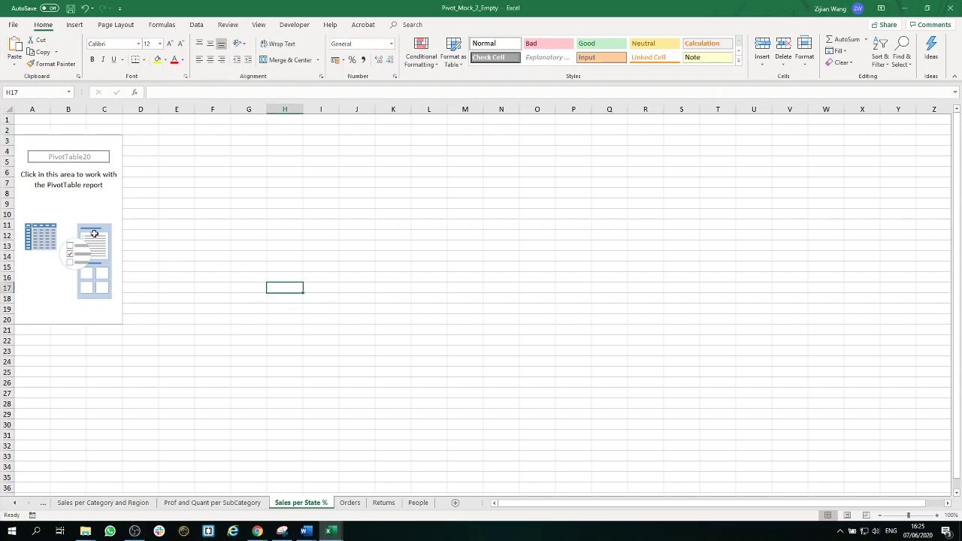
click(94, 234)
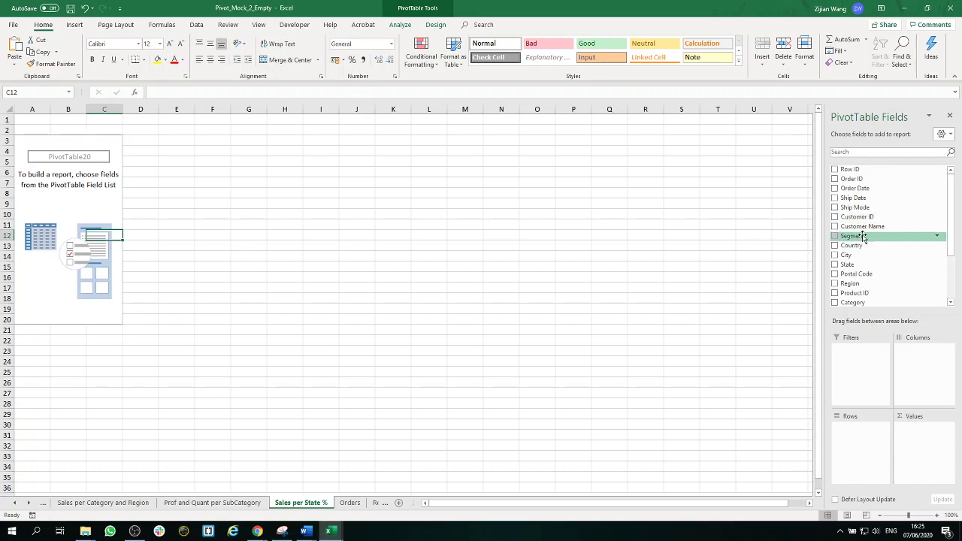
drag(864, 236, 868, 356)
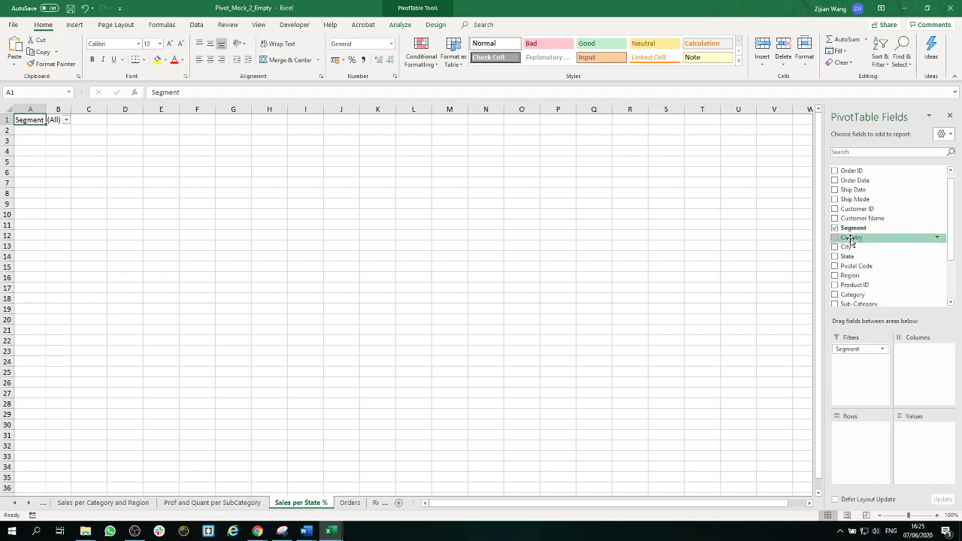
scroll(858, 248, down, 2)
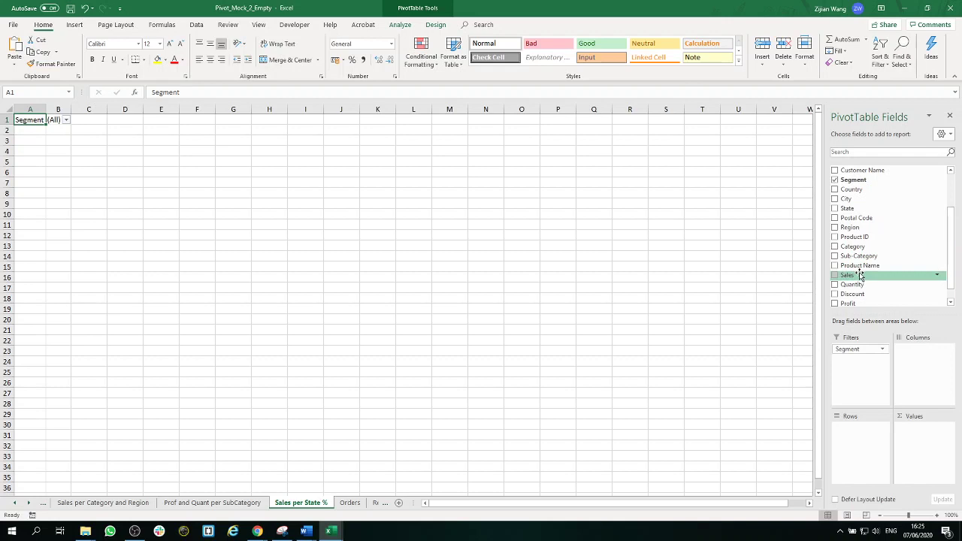
drag(861, 274, 918, 436)
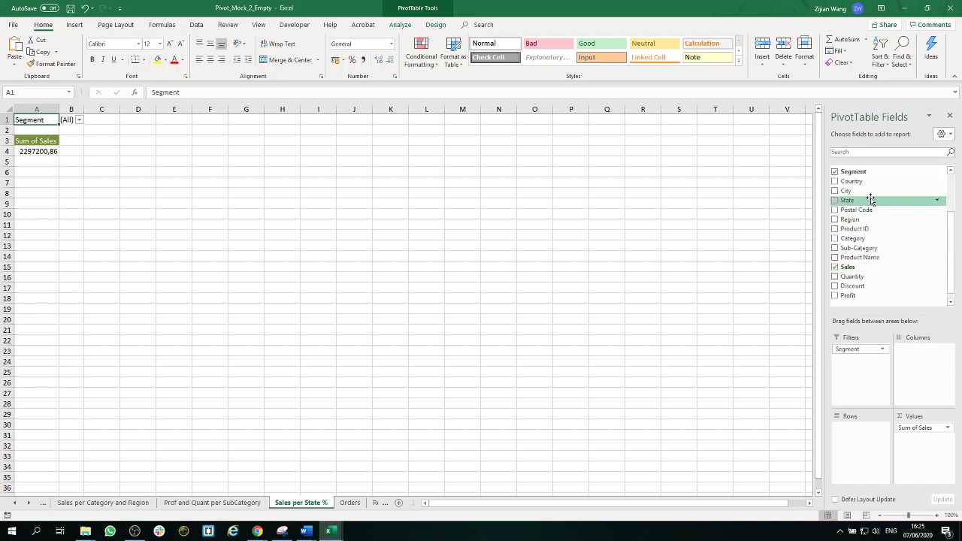
drag(871, 199, 852, 451)
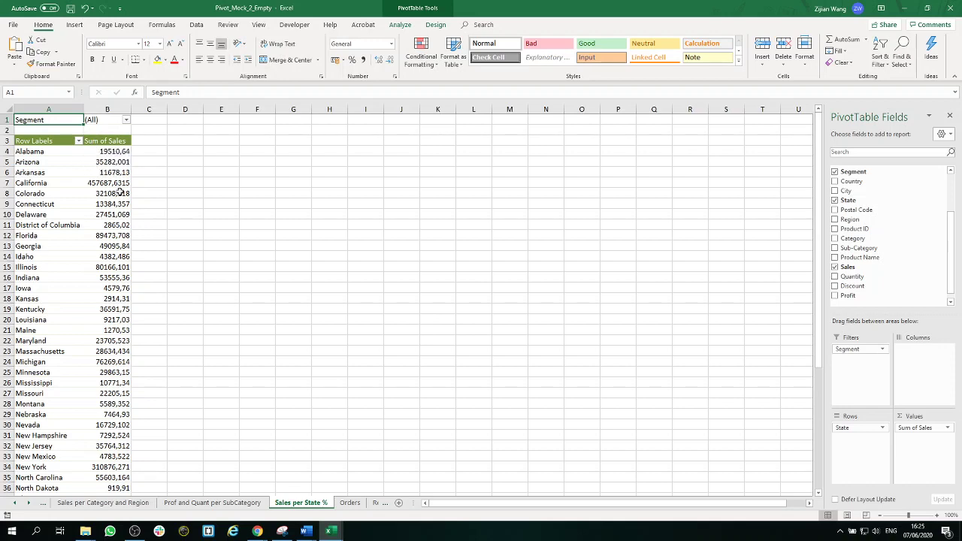
Examine the sales listed for each state down to the grand total.
scroll(121, 193, down, 2)
scroll(120, 193, down, 4)
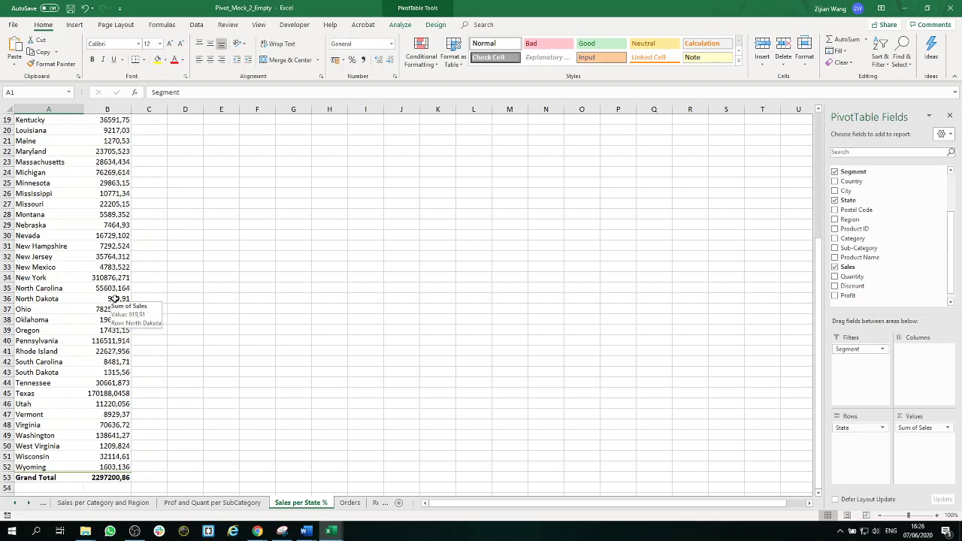
scroll(112, 299, up, 6)
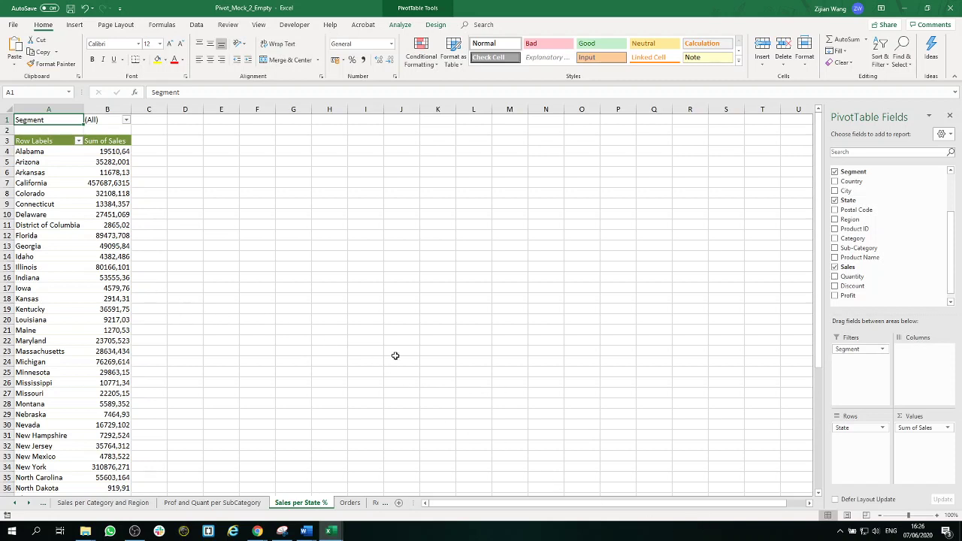
drag(42, 151, 61, 390)
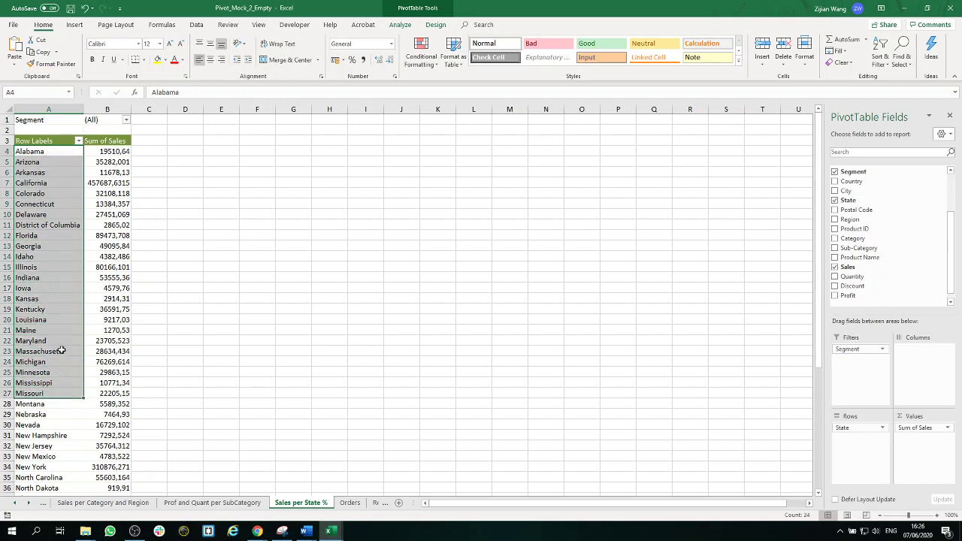
click(199, 243)
Show the Sum of Sales values as % of Column Total.
click(109, 162)
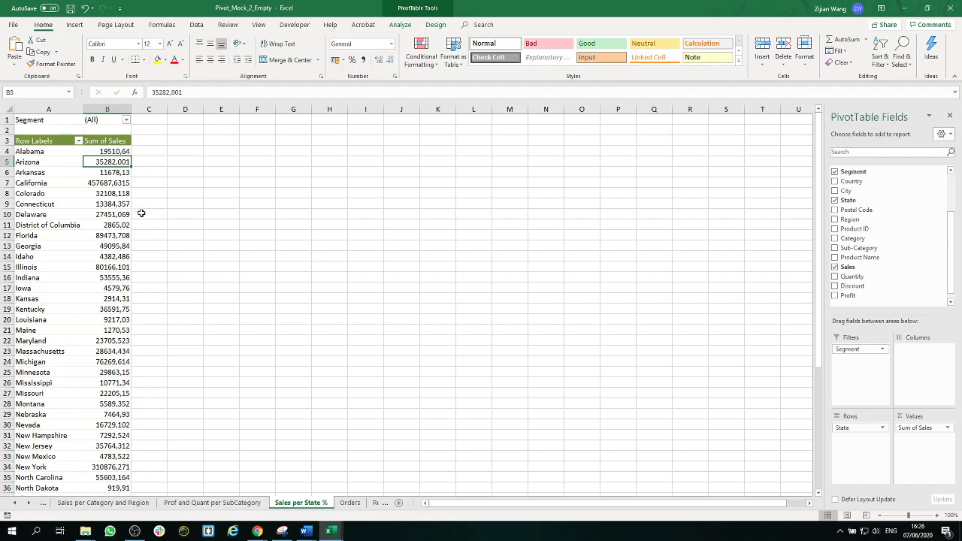
right_click(113, 162)
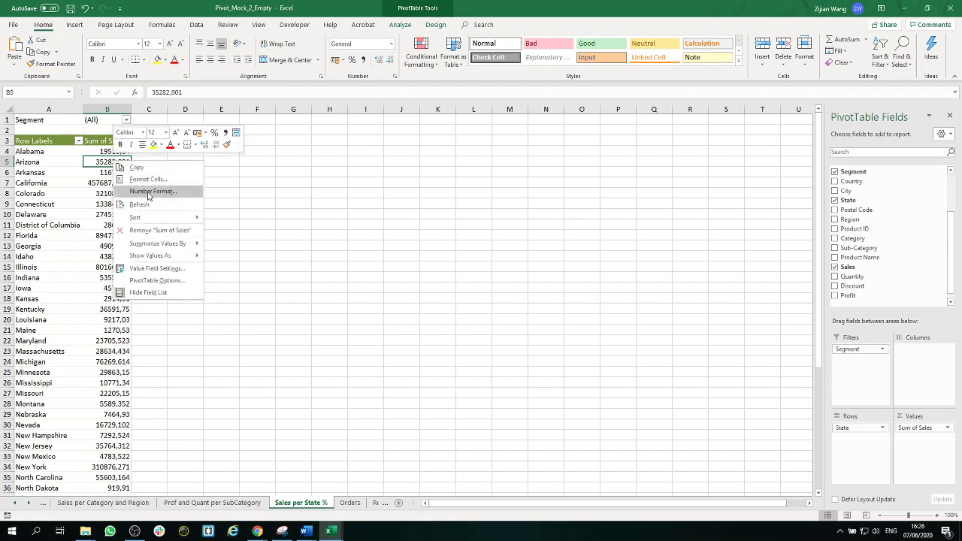
click(149, 269)
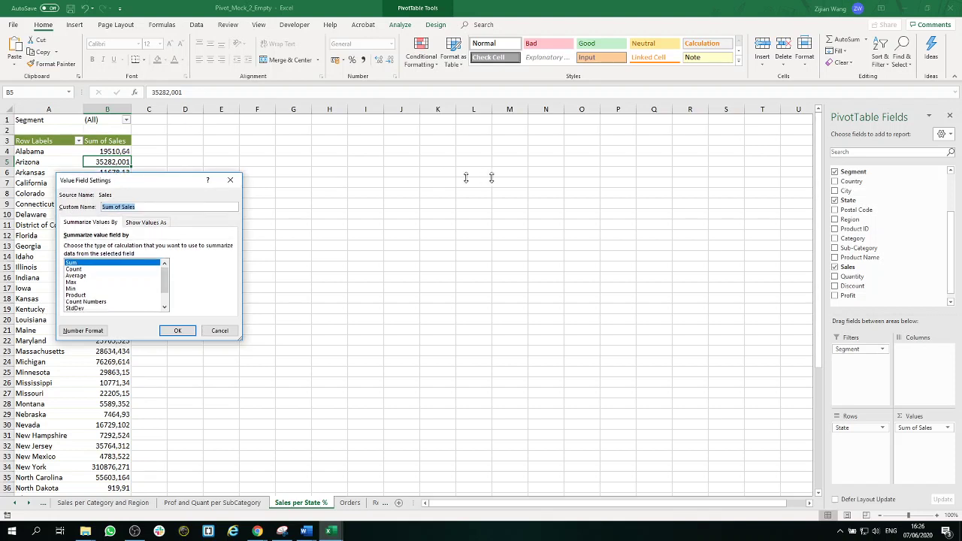
drag(150, 189, 448, 183)
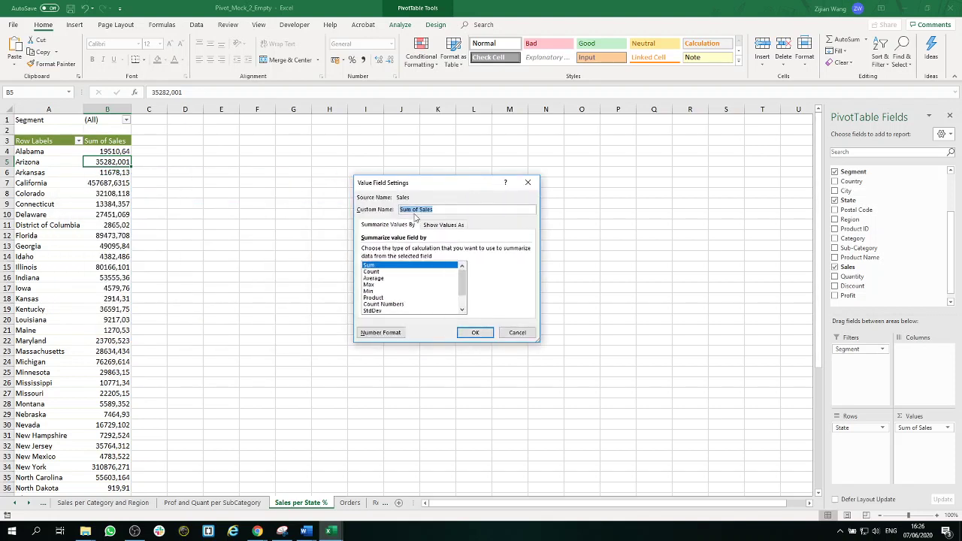
click(442, 224)
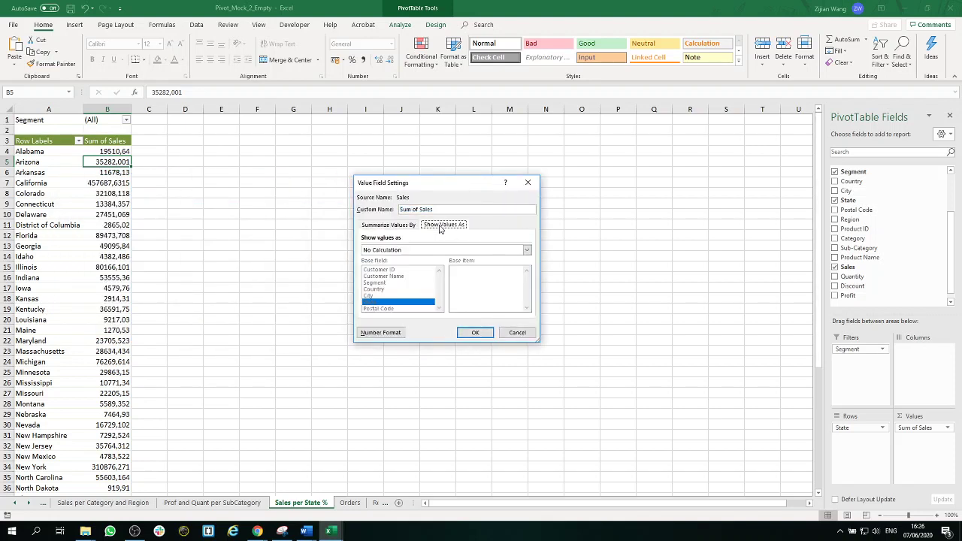
click(528, 250)
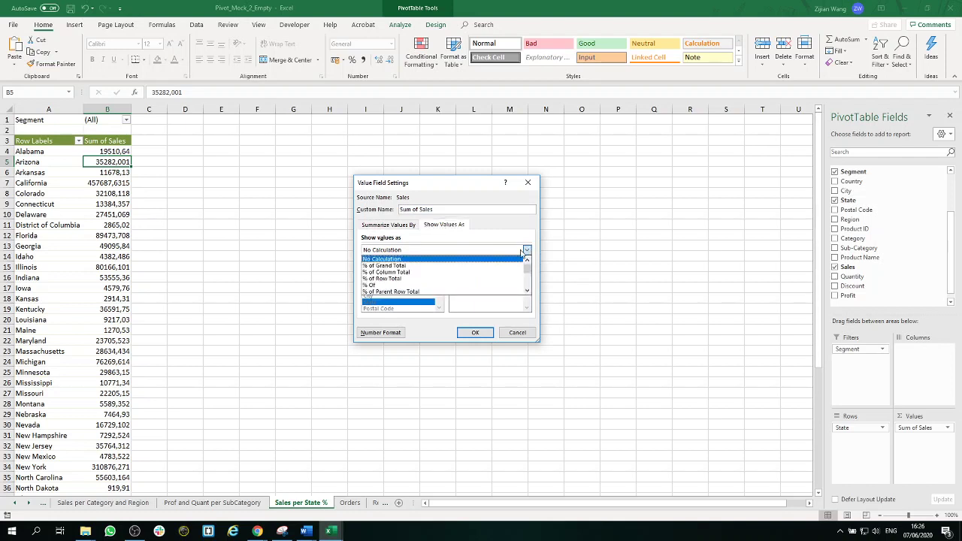
click(455, 277)
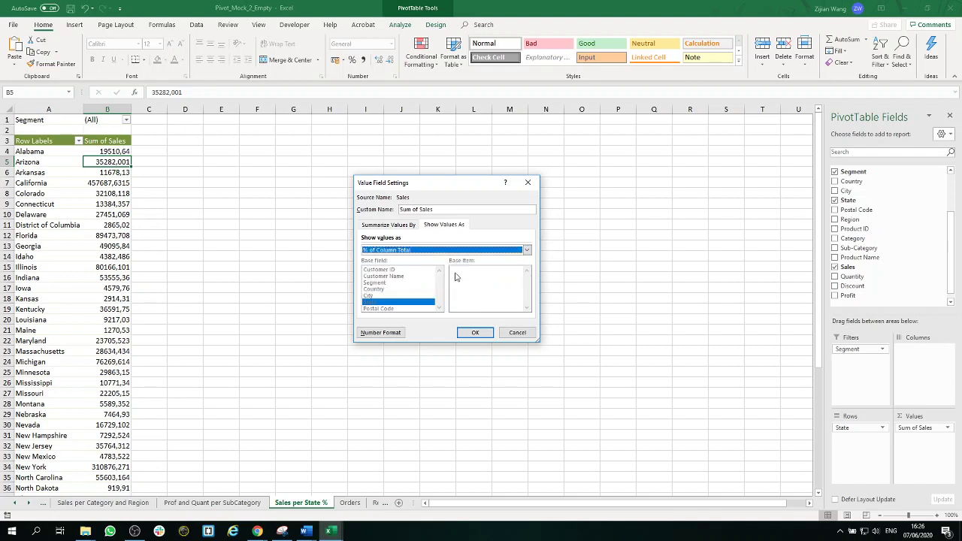
click(475, 333)
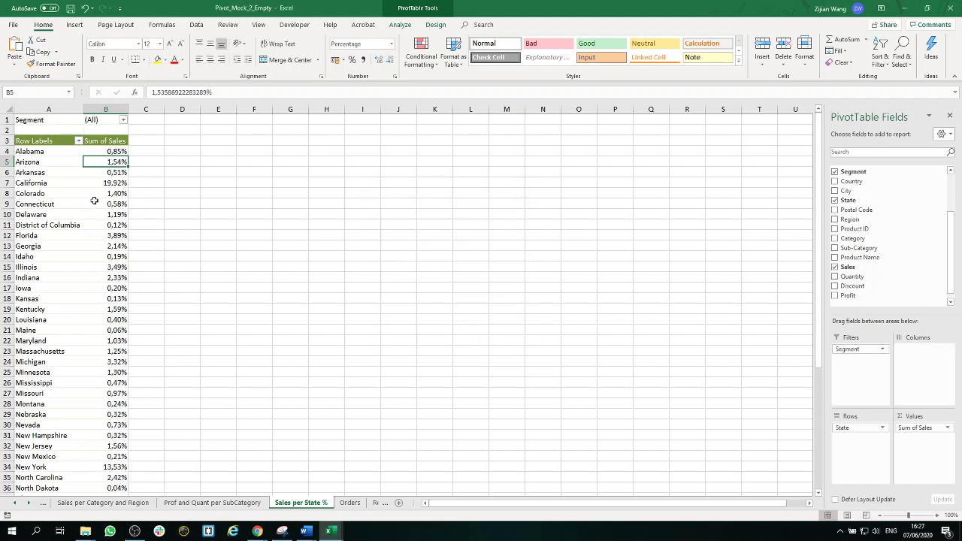
click(115, 182)
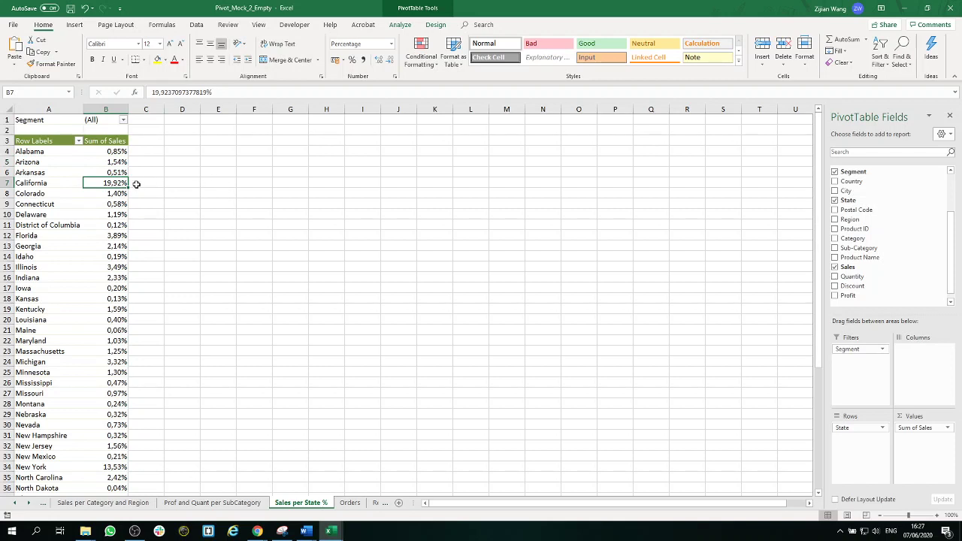
Examine each state's percentage share of sales, including California and Kentucky, down to the grand total.
click(53, 183)
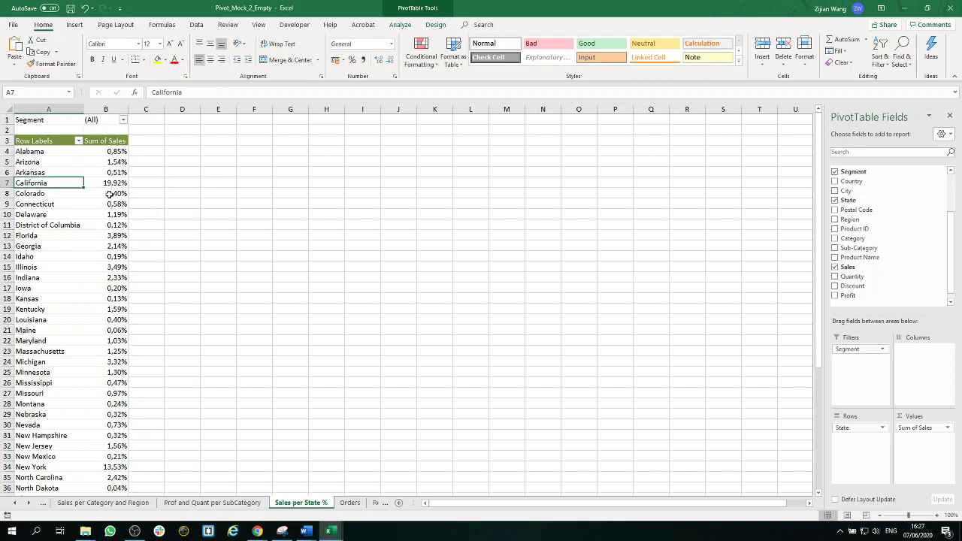
click(118, 308)
mouse_move(125, 310)
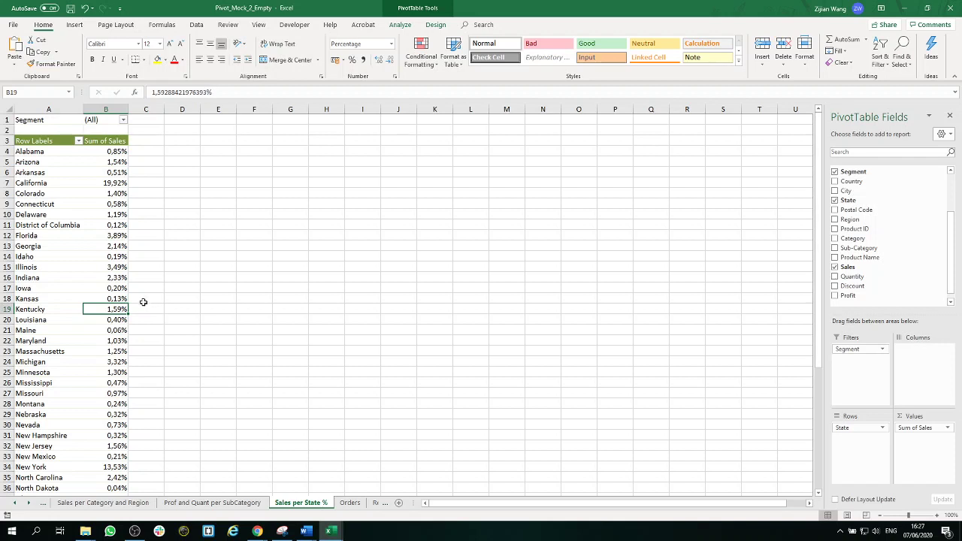
mouse_move(118, 153)
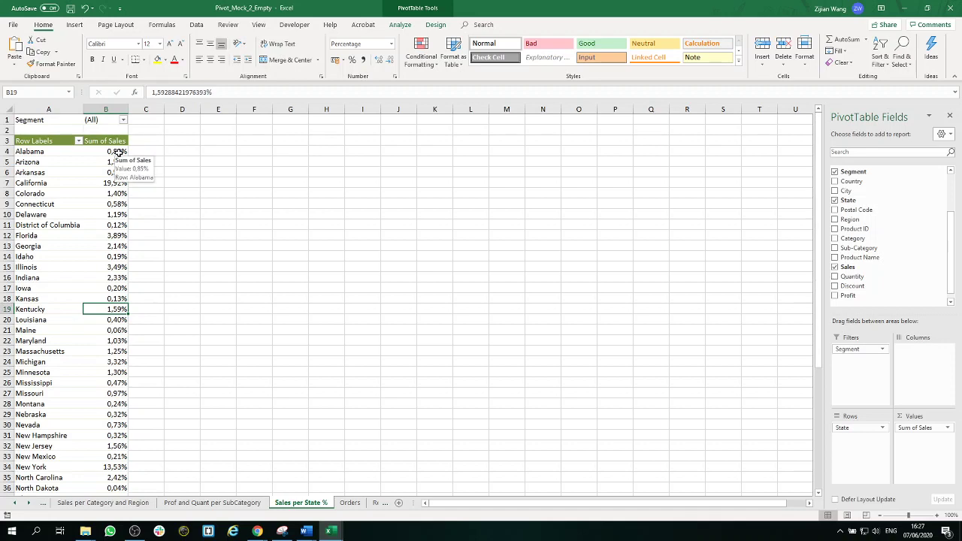
scroll(167, 204, down, 11)
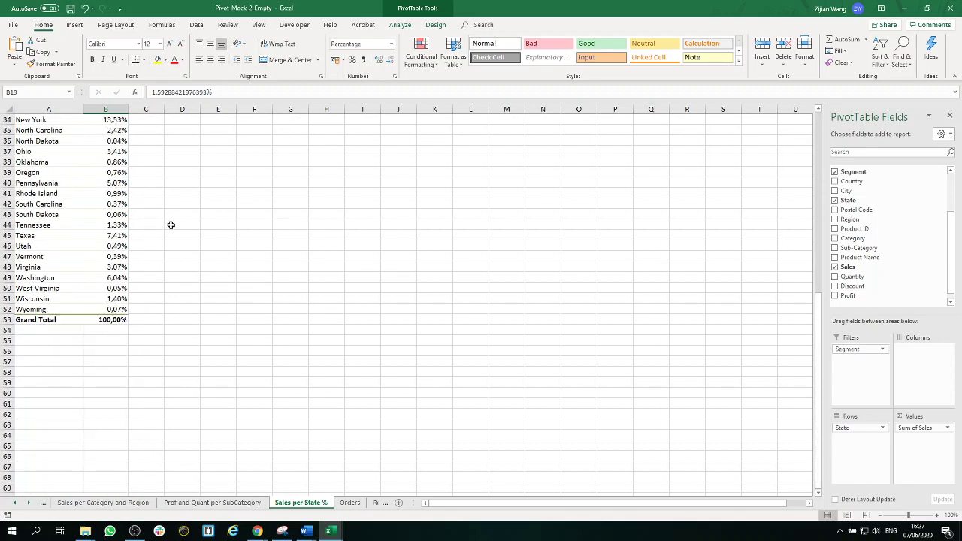
scroll(123, 293, up, 11)
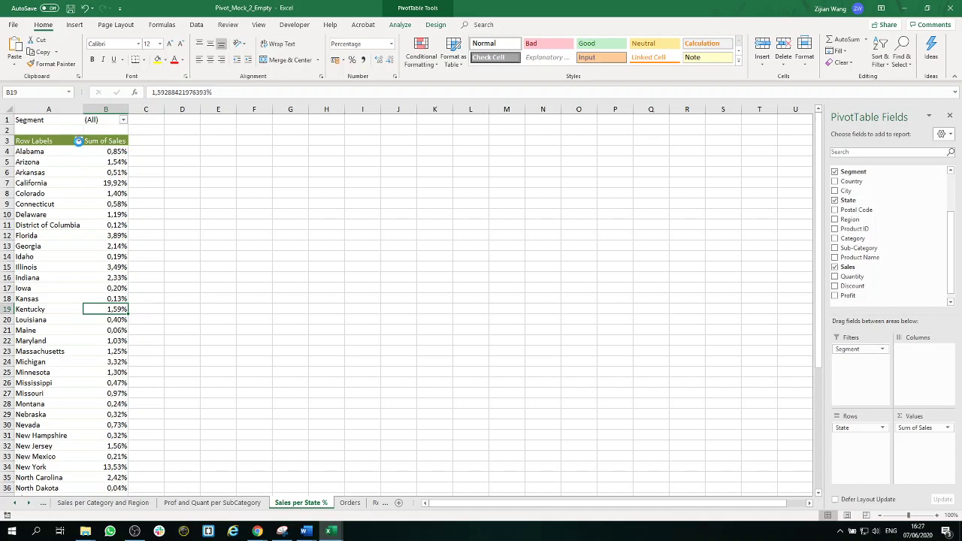
Sort the State row labels in descending order by Sum of Sales.
click(78, 141)
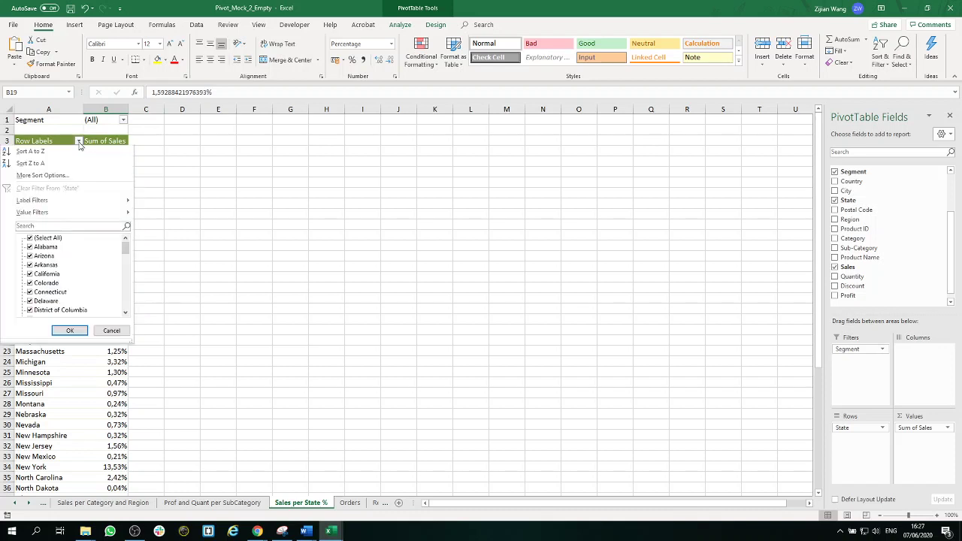
click(55, 176)
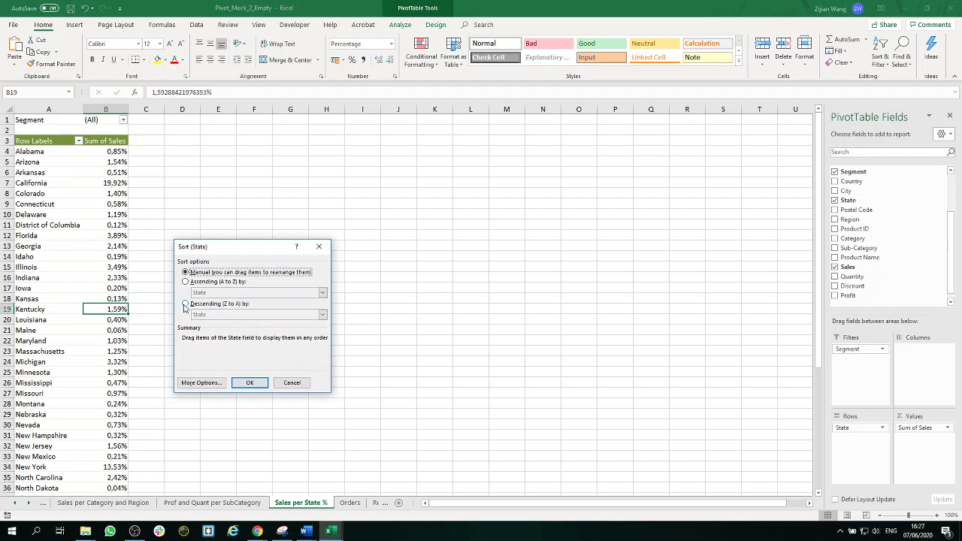
click(186, 306)
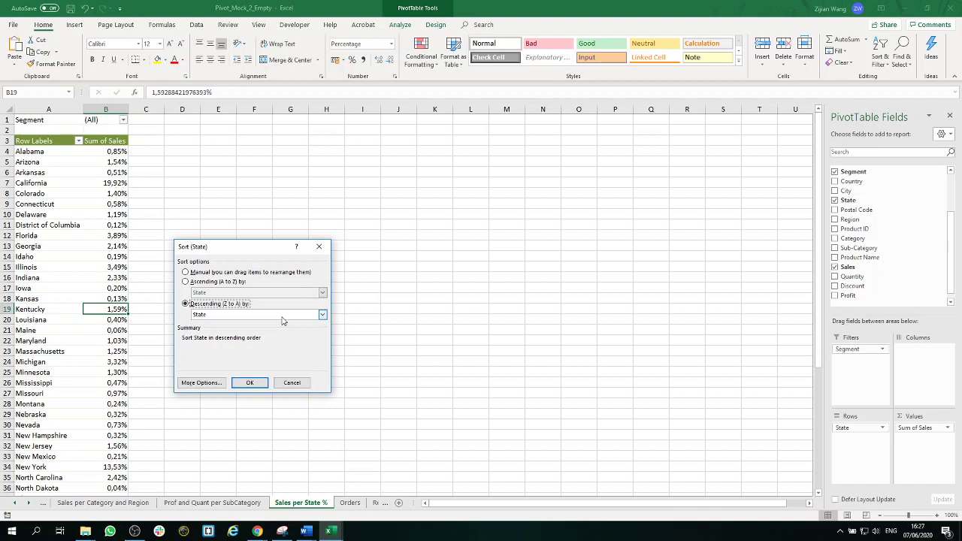
click(283, 314)
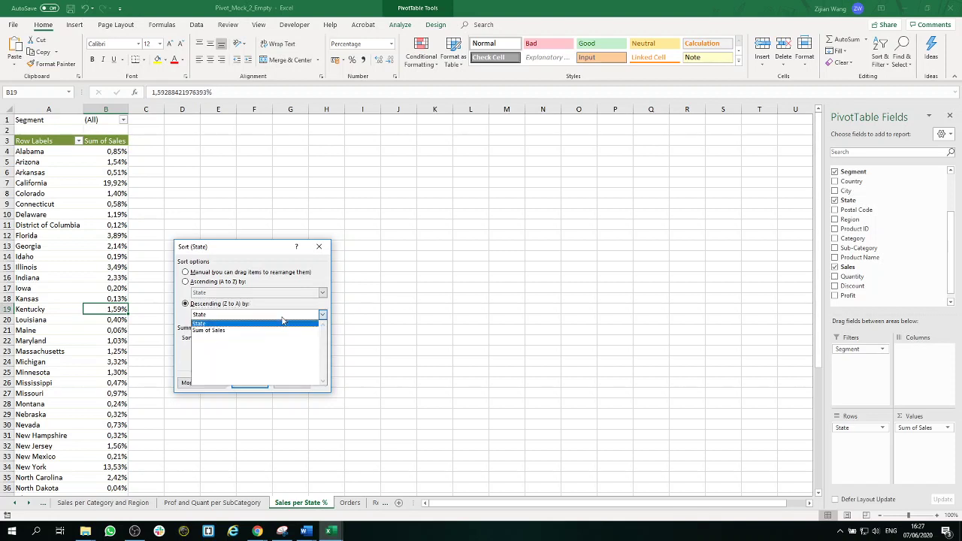
click(238, 332)
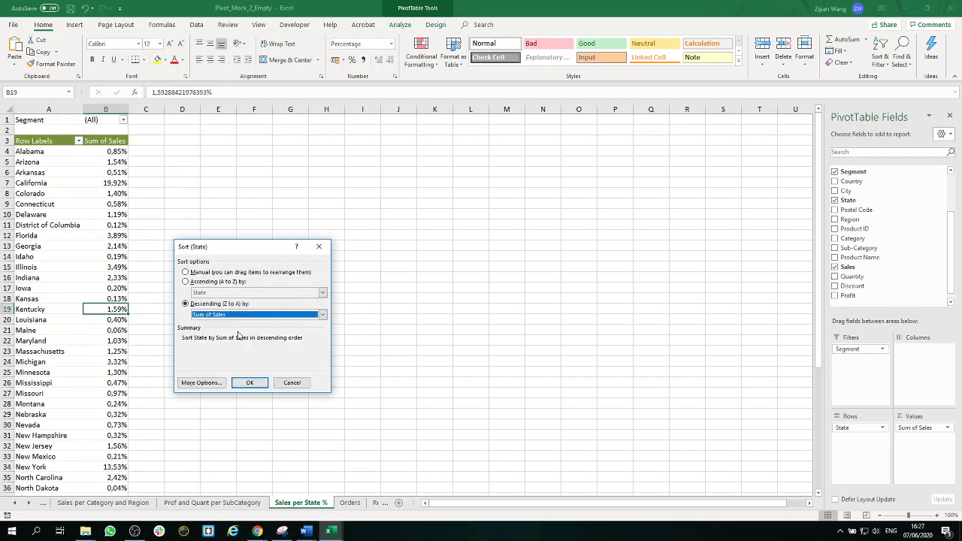
click(253, 383)
click(158, 235)
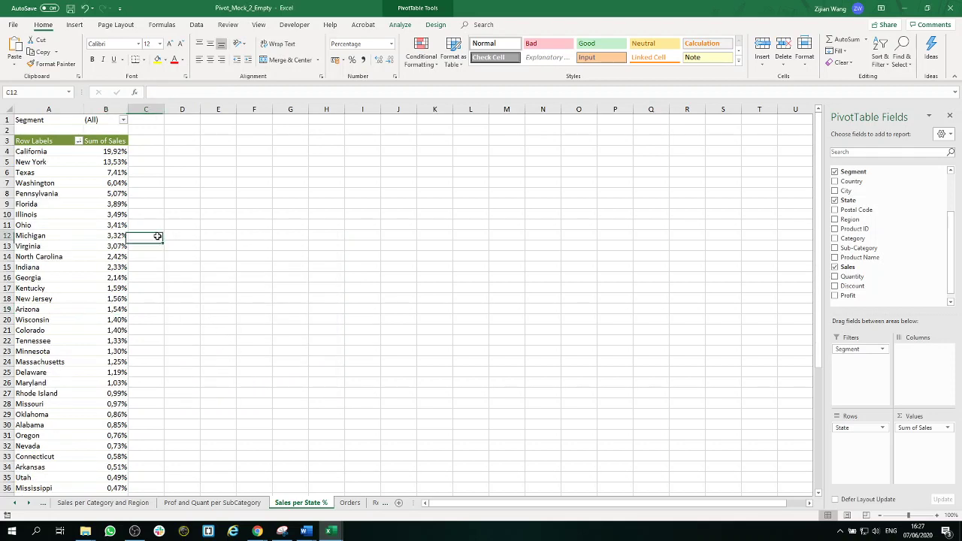
Review the sorted state percentages from the highest share down to the grand total.
scroll(207, 252, down, 10)
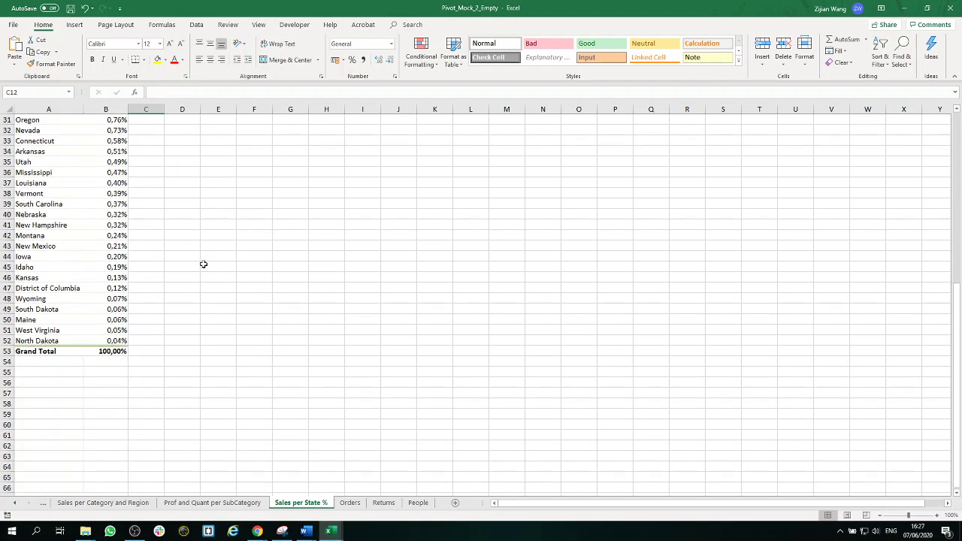
scroll(157, 338, up, 10)
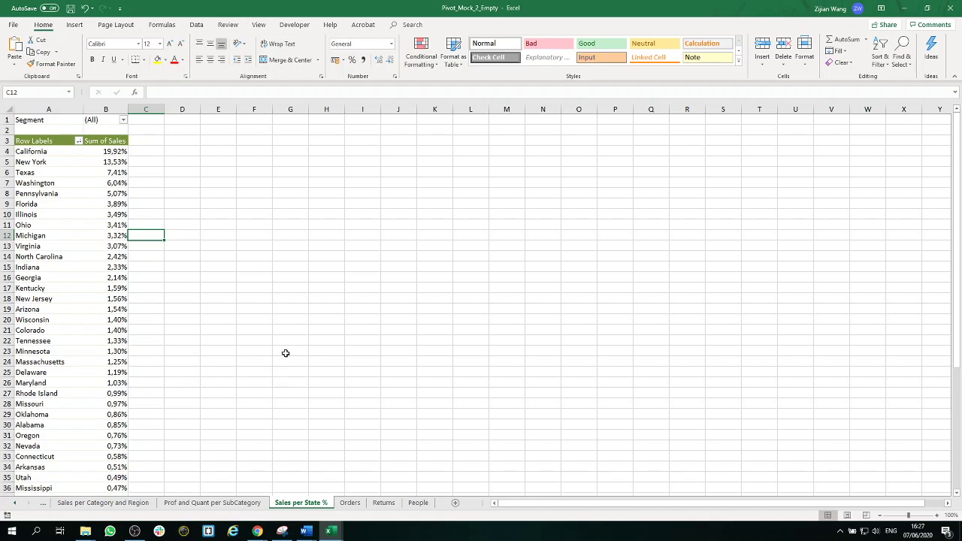
click(328, 328)
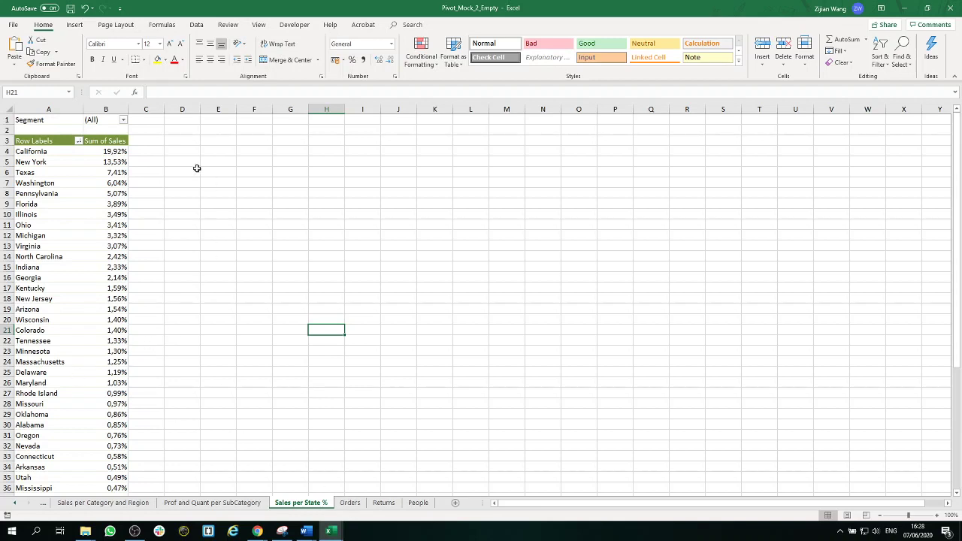
mouse_move(105, 323)
click(75, 203)
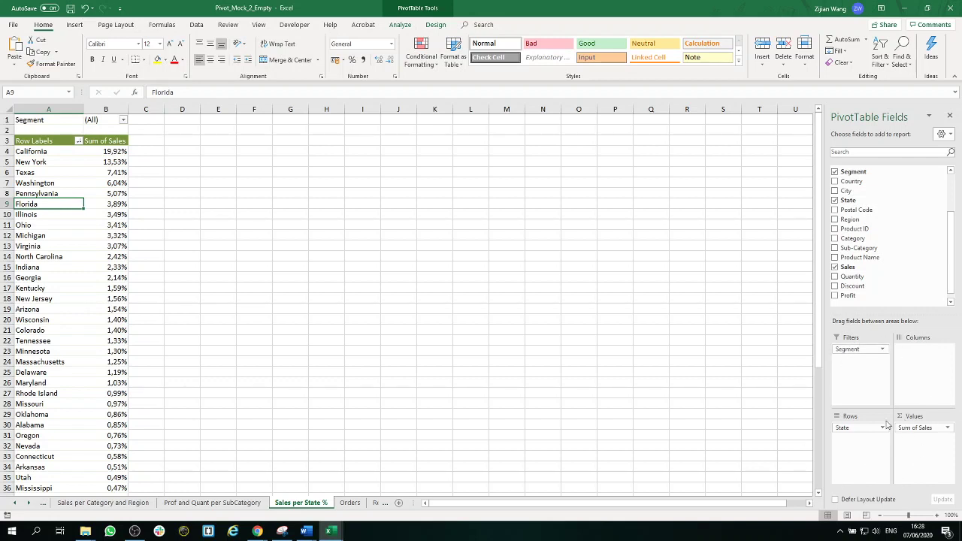
click(372, 227)
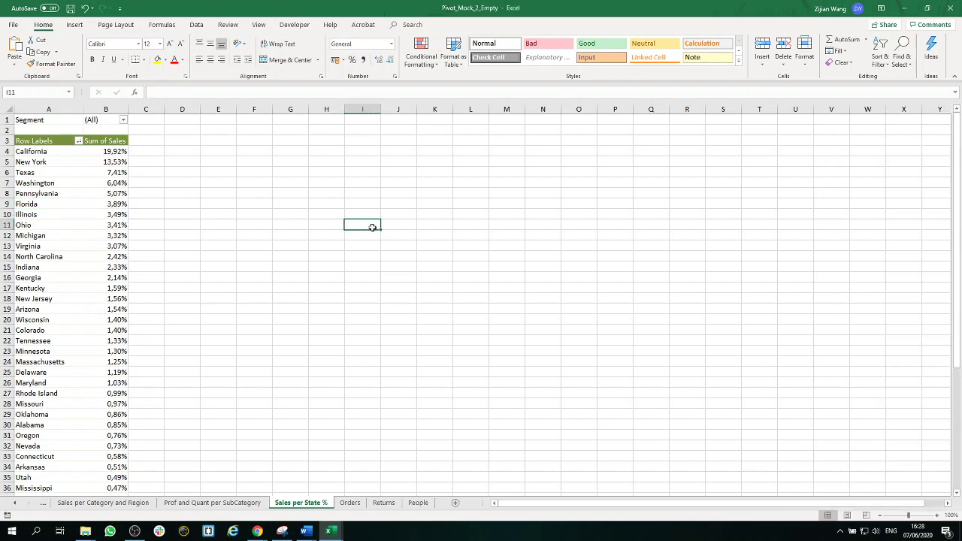